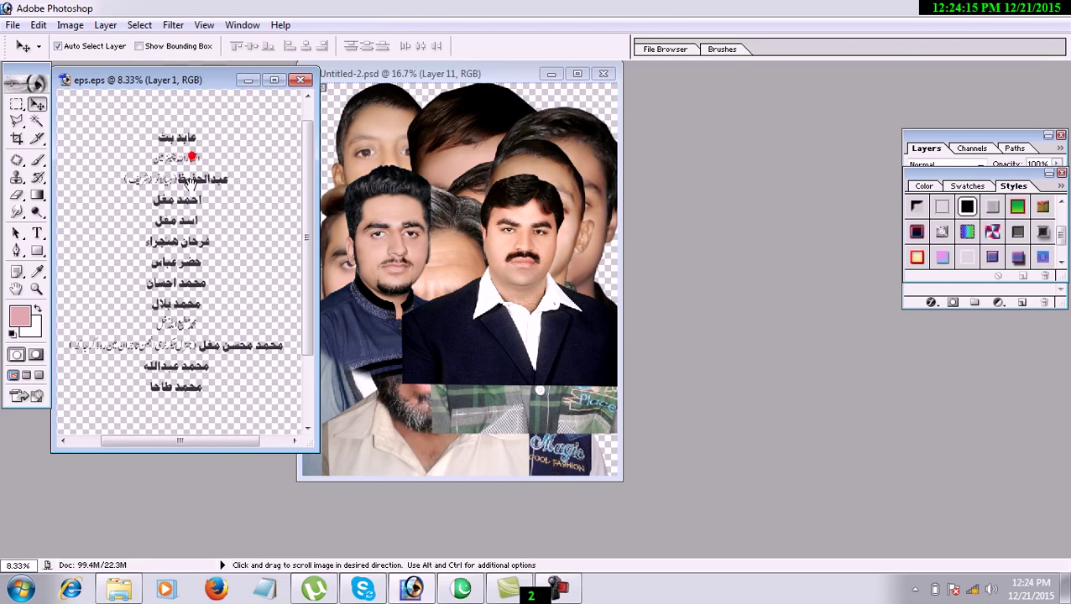
# Step: Create a new white RGB document using the 4 x 6 preset size
pyautogui.moveTo(455, 74); pyautogui.dragTo(394, 75)
pyautogui.click(686, 192)
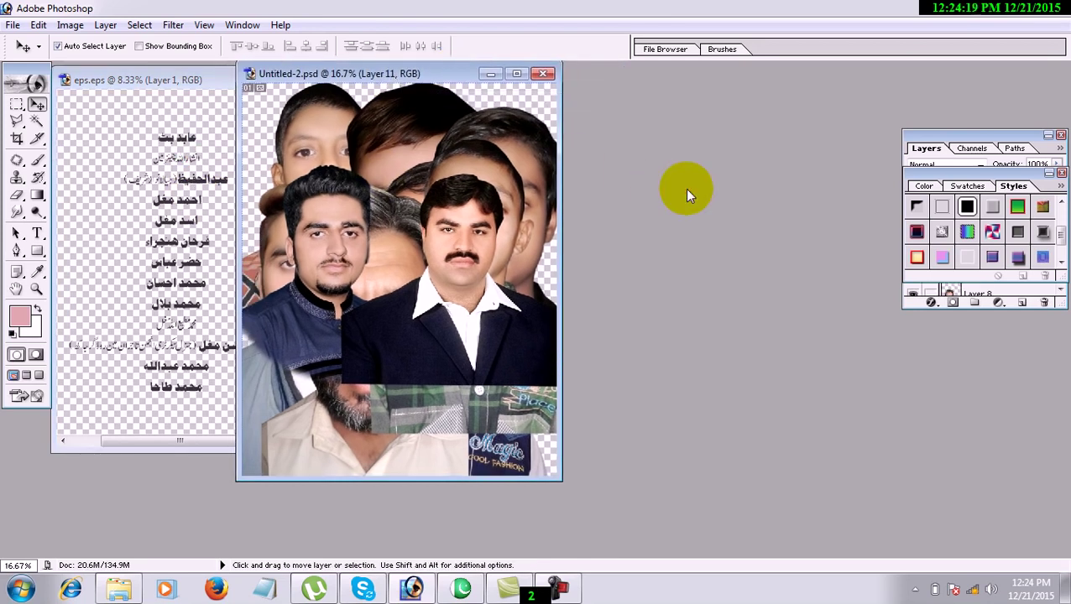
pyautogui.hotkey('ctrl', 'n')
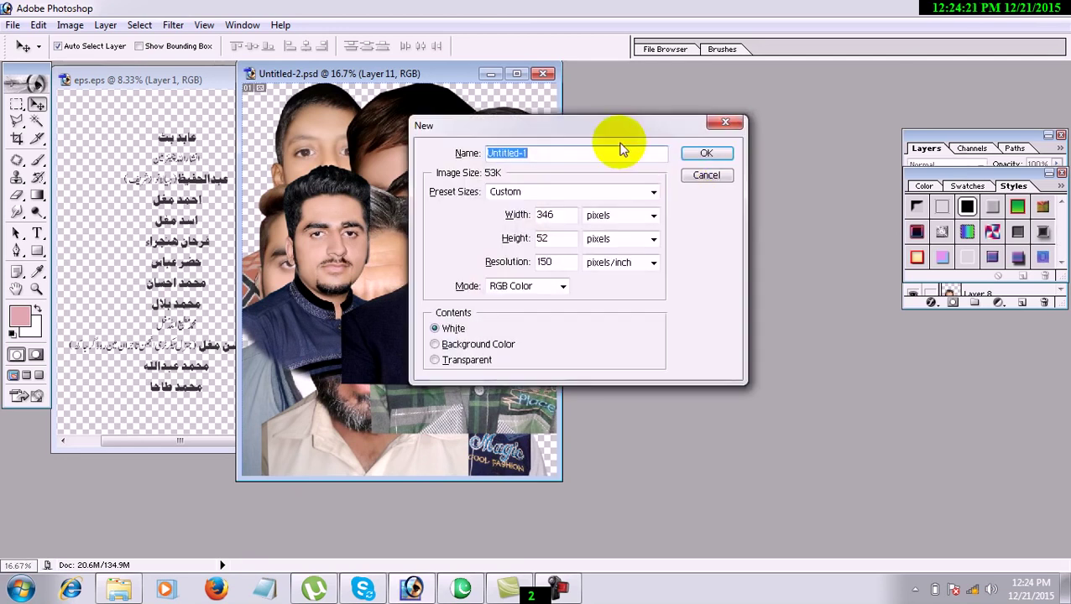
pyautogui.click(703, 182)
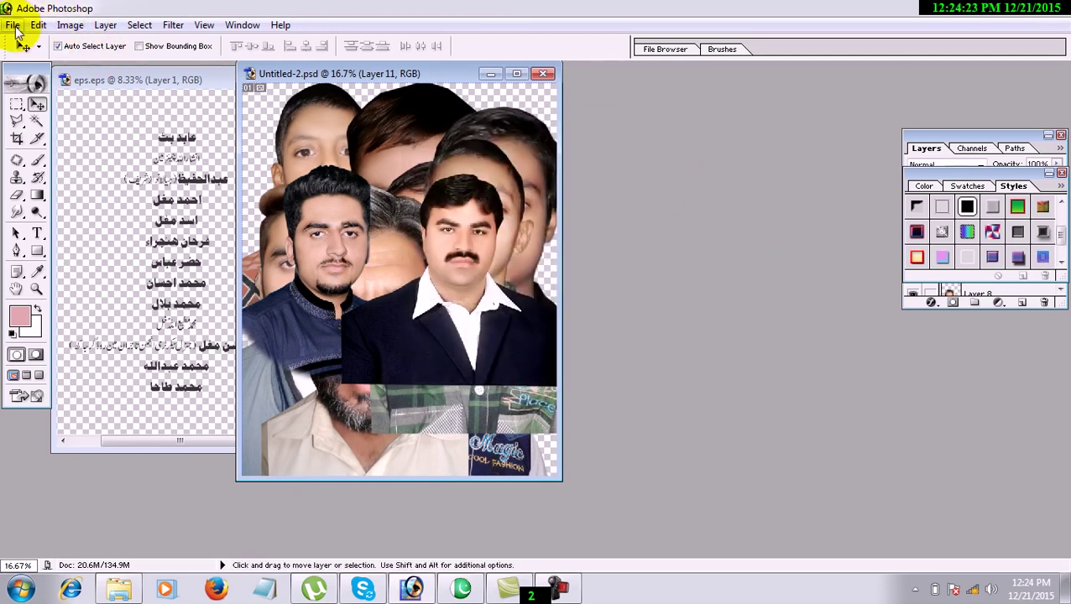
pyautogui.click(15, 25)
pyautogui.click(34, 40)
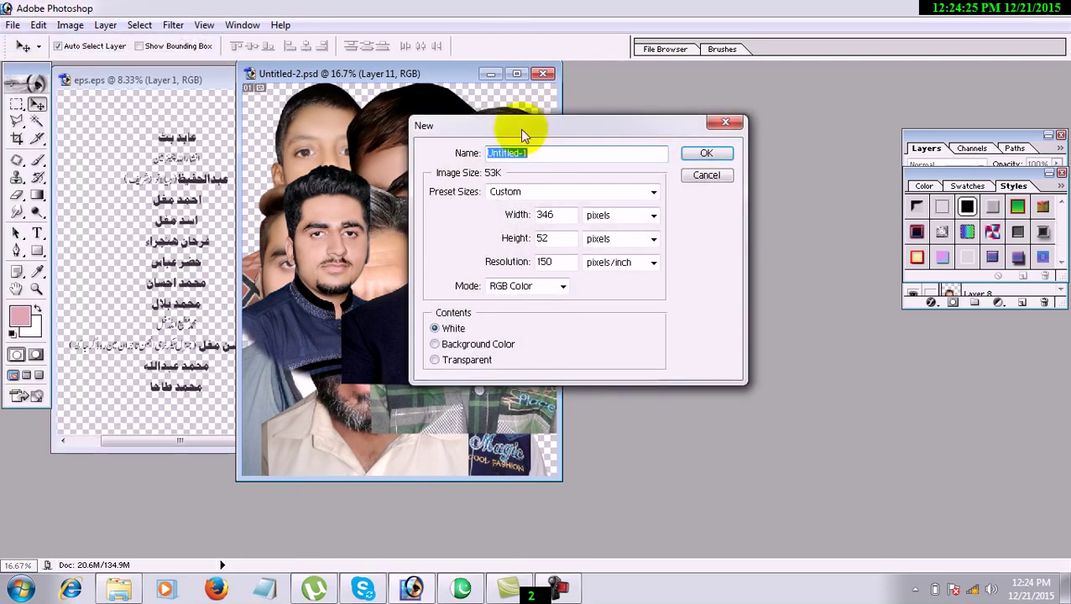
pyautogui.moveTo(550, 125); pyautogui.dragTo(506, 126)
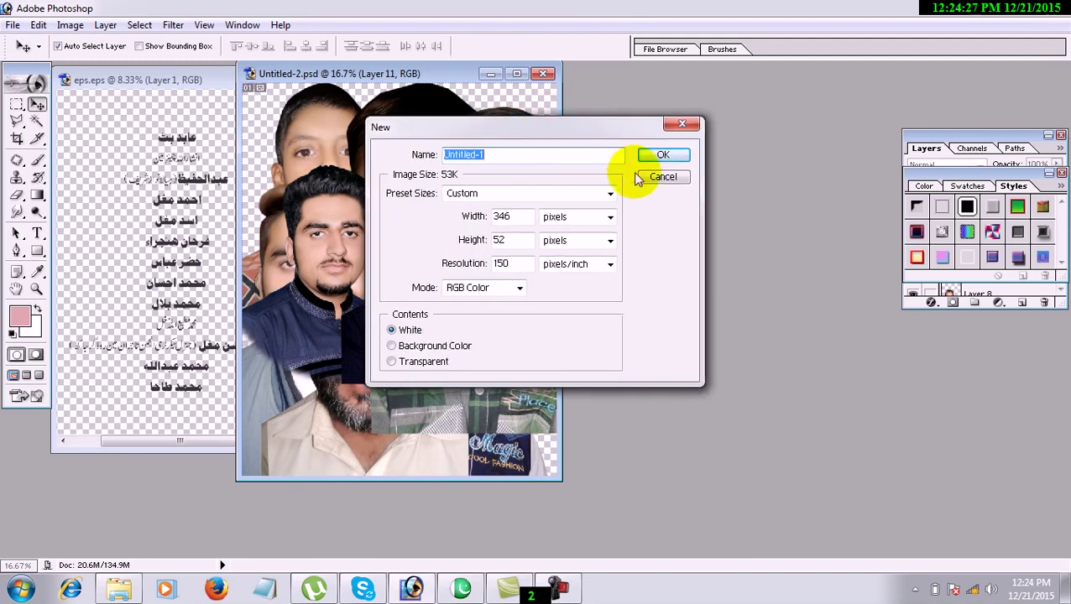
pyautogui.click(610, 194)
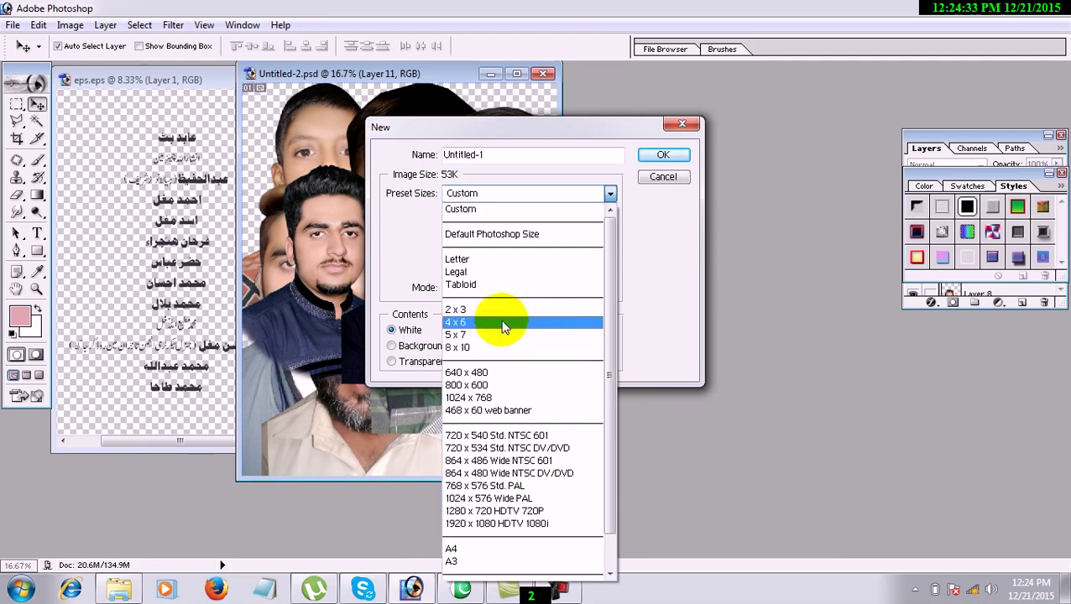
pyautogui.click(502, 323)
pyautogui.click(664, 154)
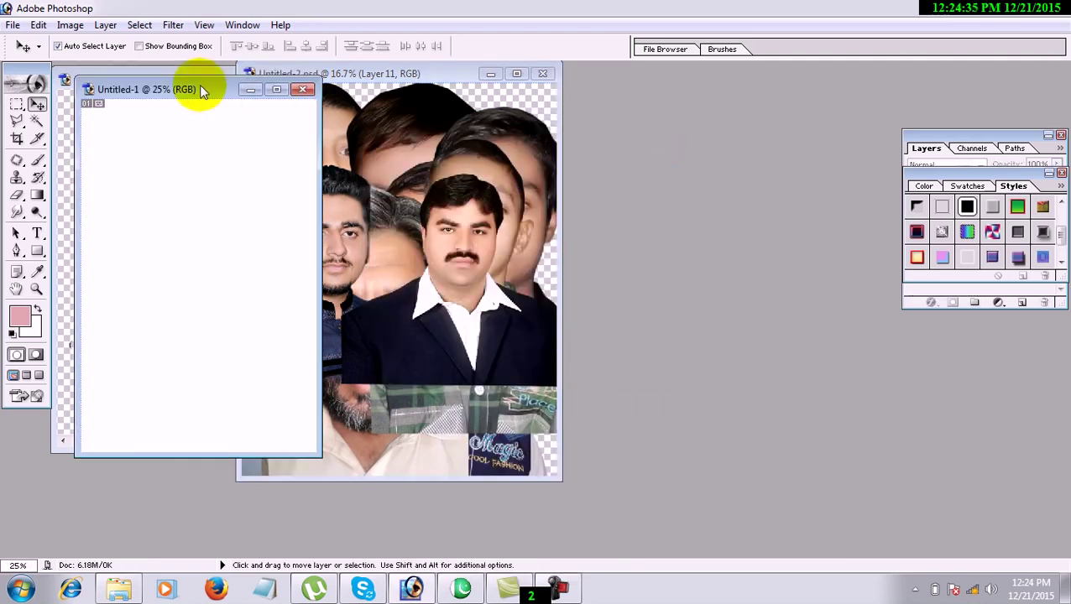
# Step: Maximize the new blank document's window and activate the Crop tool
pyautogui.doubleClick(203, 90)
pyautogui.click(16, 138)
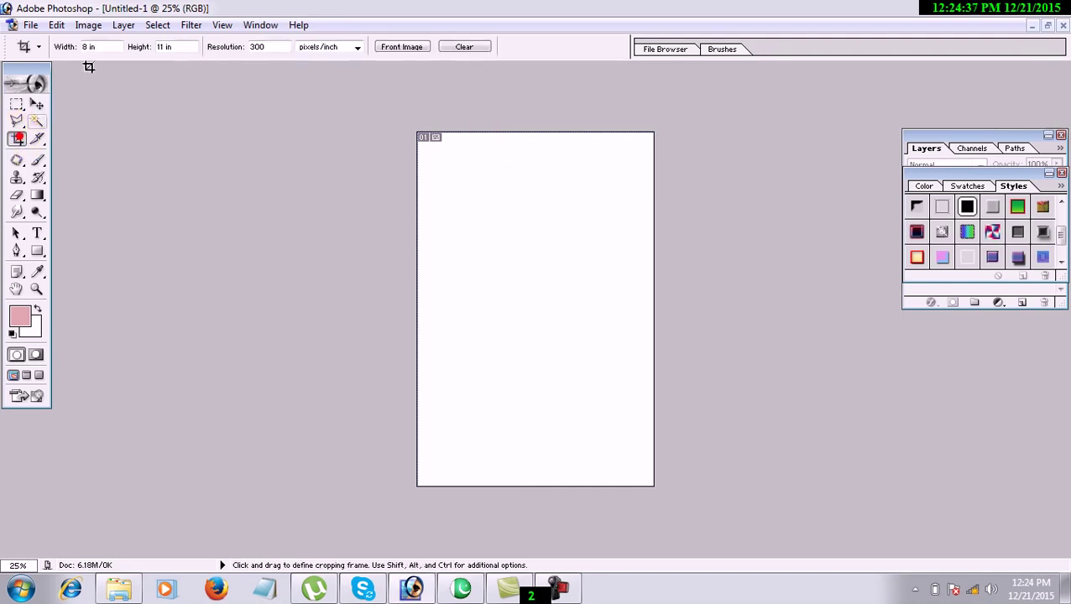
# Step: Set the crop size to 2 in wide and 3 in high
pyautogui.click(90, 49)
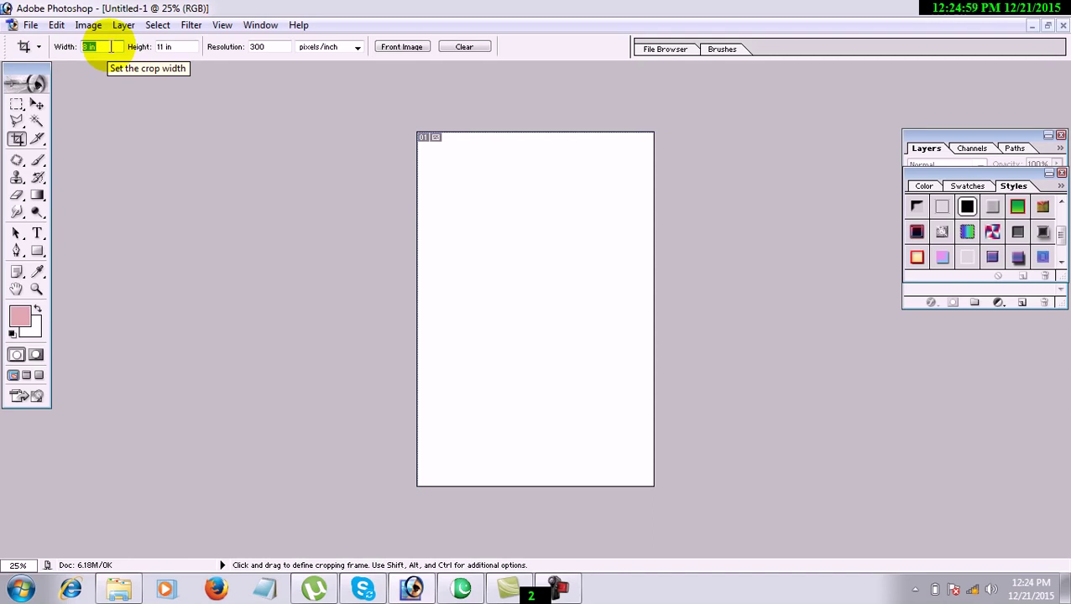
pyautogui.write('2')
pyautogui.press('Tab')
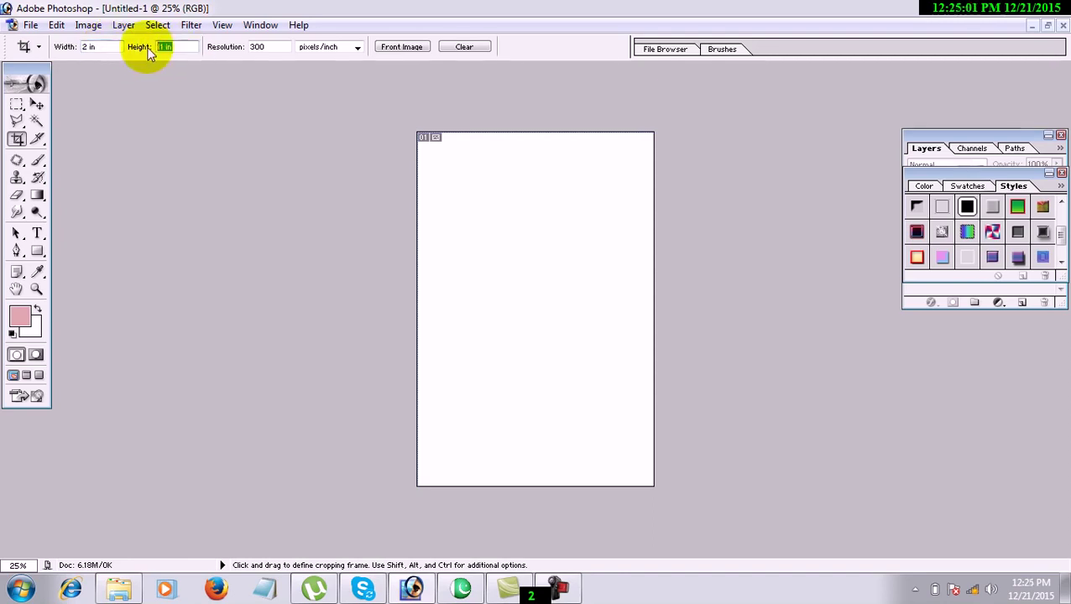
pyautogui.write('3')
# Step: Set the crop size to 24 in wide and 36 in high and try a crop frame over the page
pyautogui.click(113, 44)
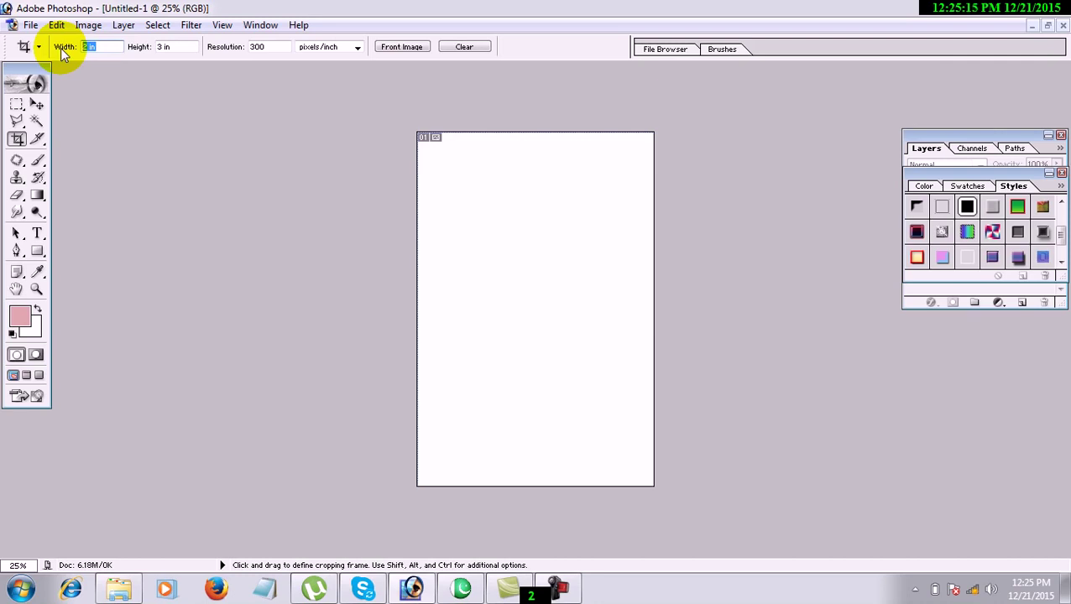
pyautogui.write('24')
pyautogui.click(179, 48)
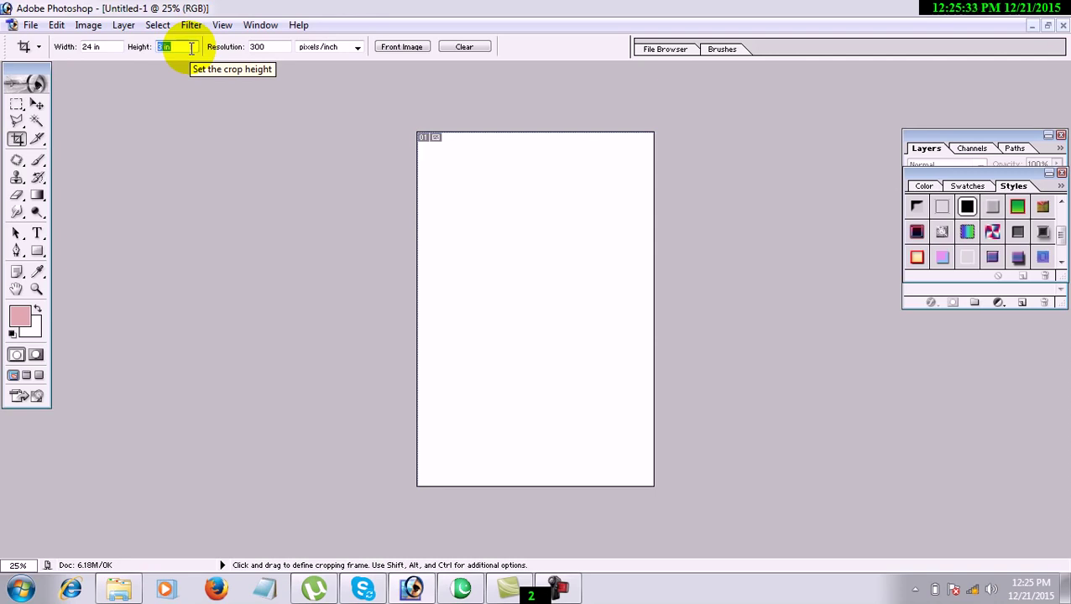
pyautogui.write('36')
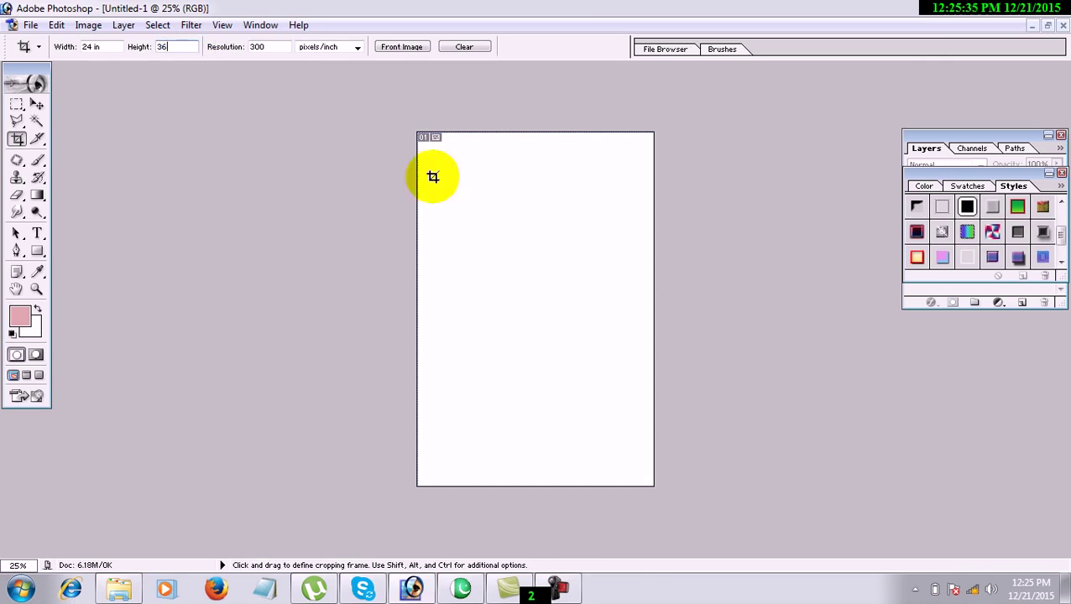
pyautogui.moveTo(417, 123); pyautogui.dragTo(749, 373)
pyautogui.press('Escape')
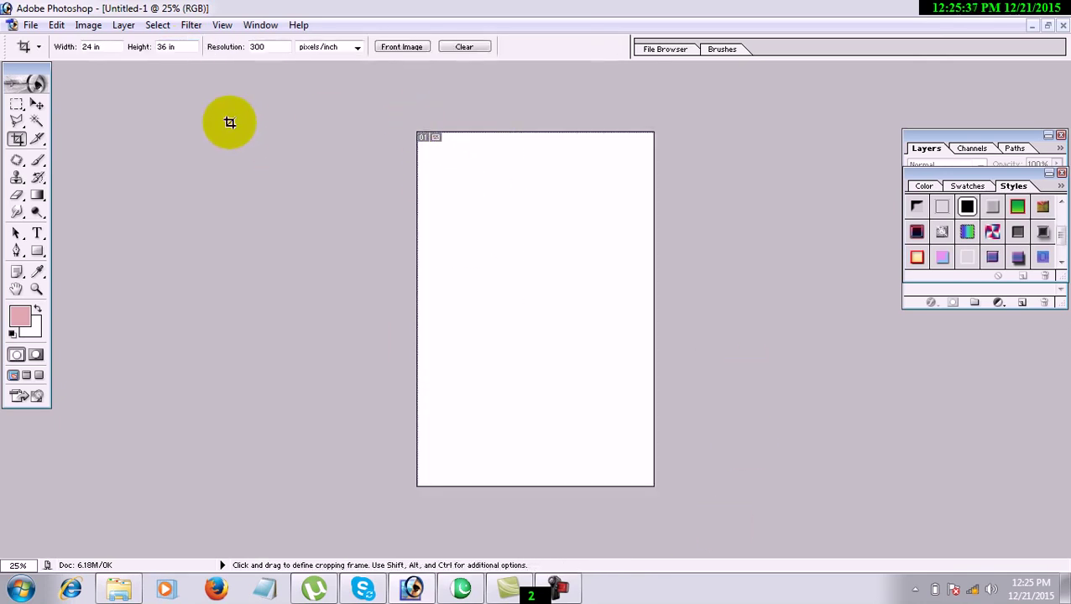
# Step: Crop the blank page to 36 in wide and 24 in high at 72 pixels/inch
pyautogui.click(91, 46)
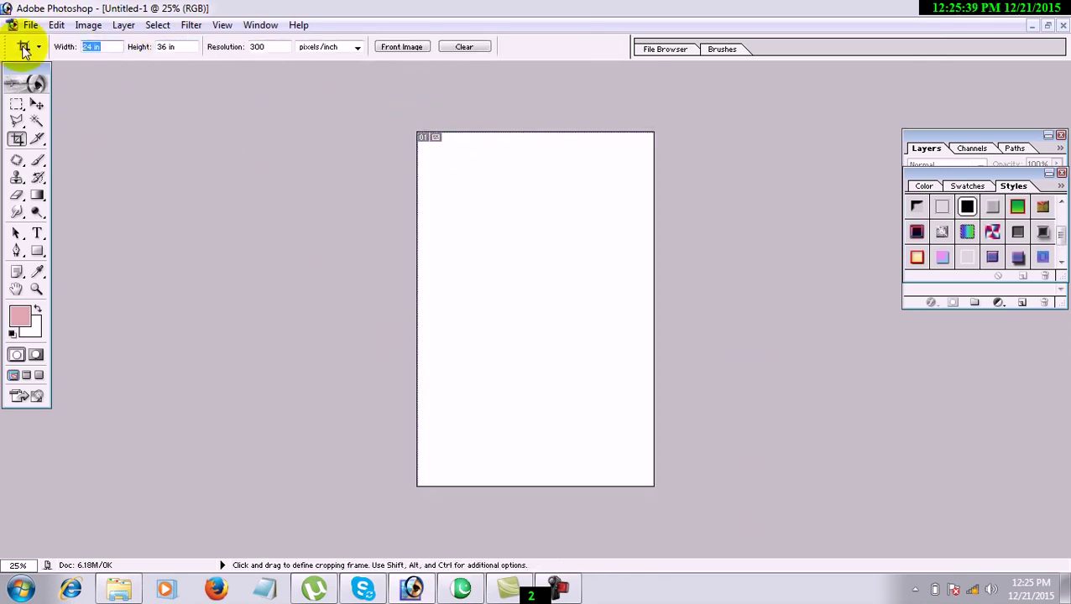
pyautogui.write('36')
pyautogui.press('Tab')
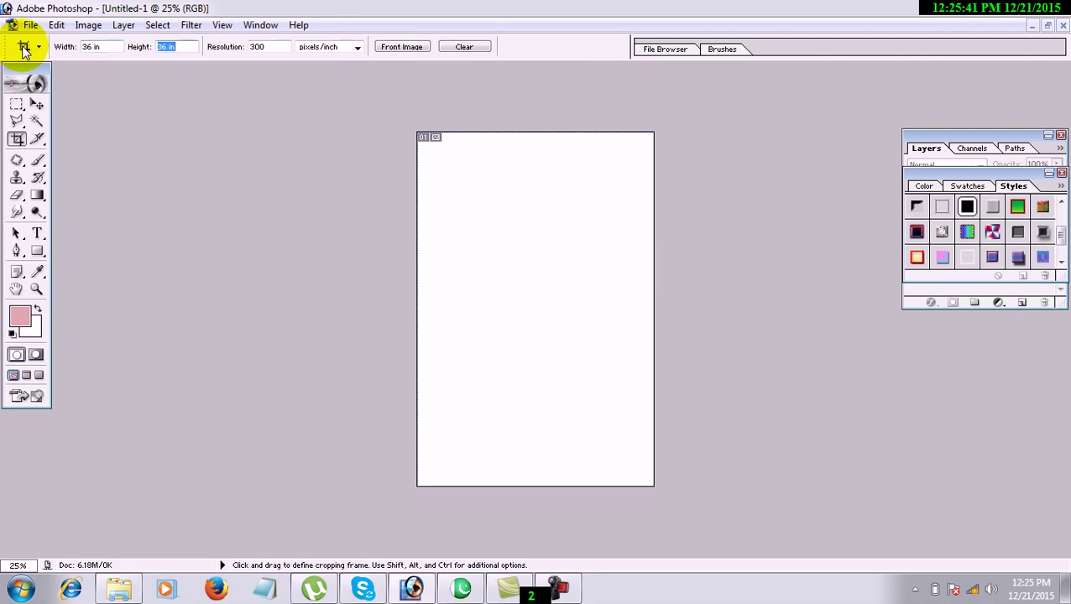
pyautogui.write('24')
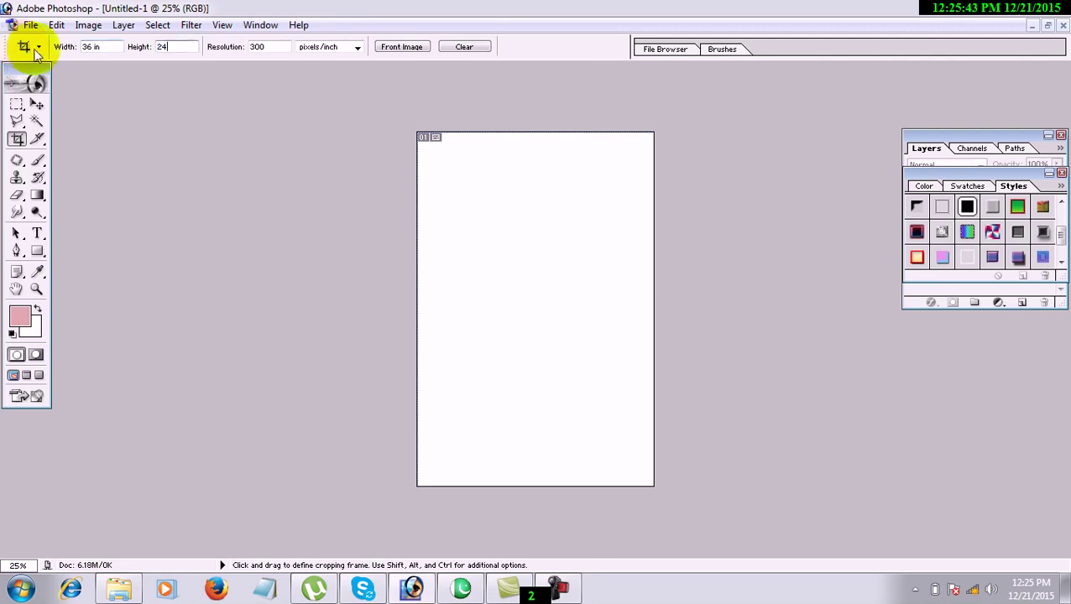
pyautogui.press('Tab')
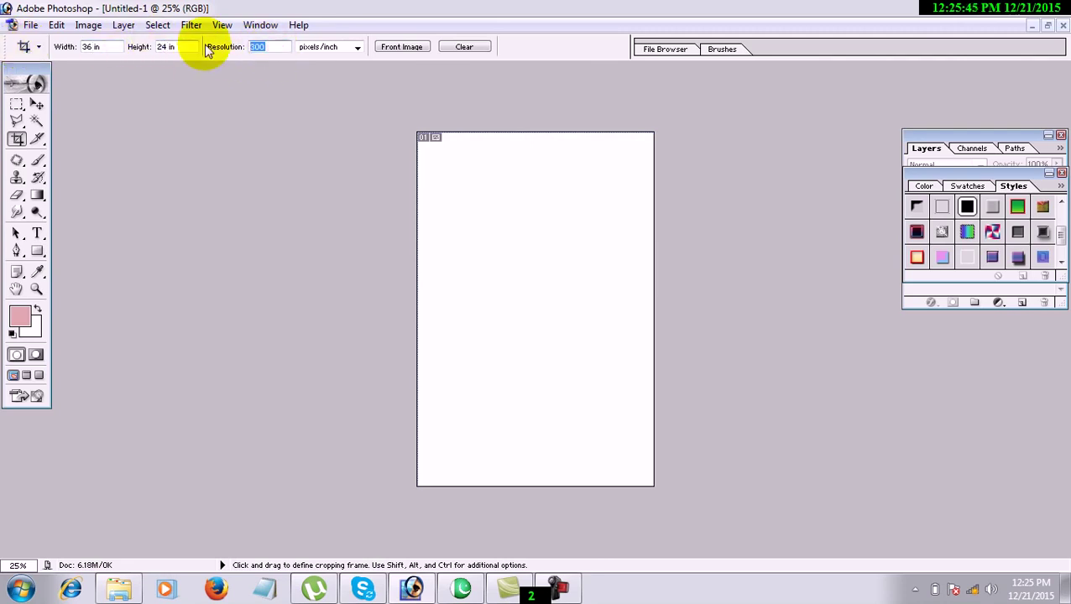
pyautogui.write('72')
pyautogui.moveTo(389, 114); pyautogui.dragTo(741, 384)
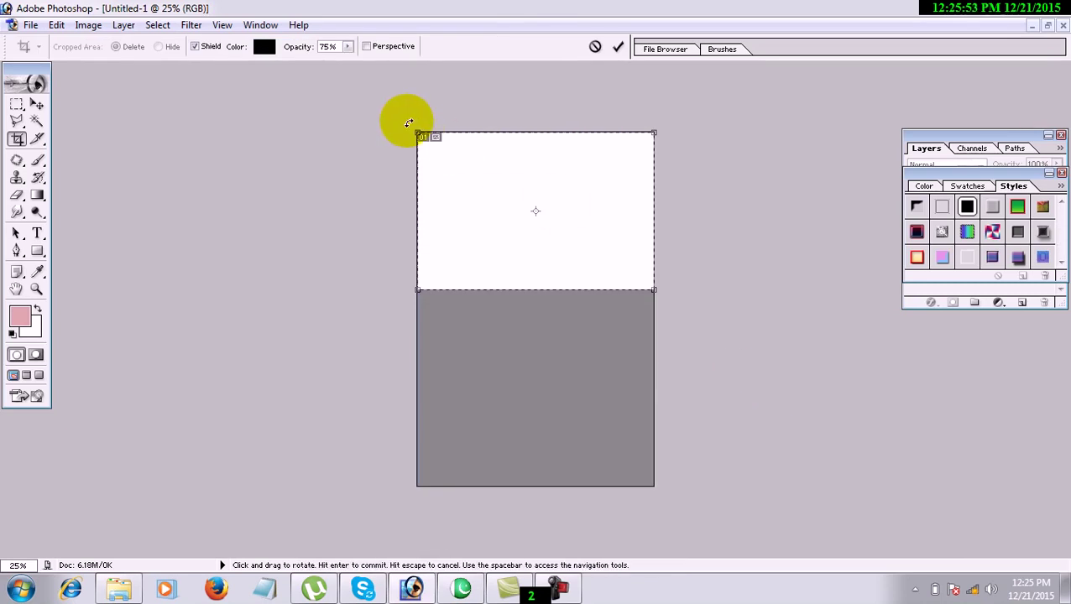
pyautogui.press('Return')
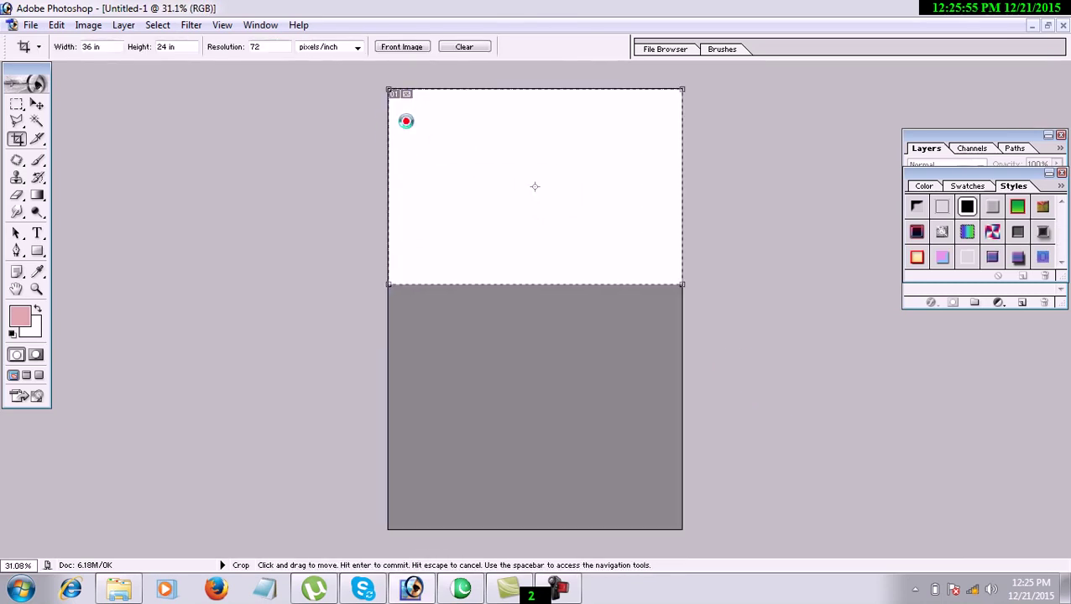
pyautogui.hotkey('ctrl', '+')
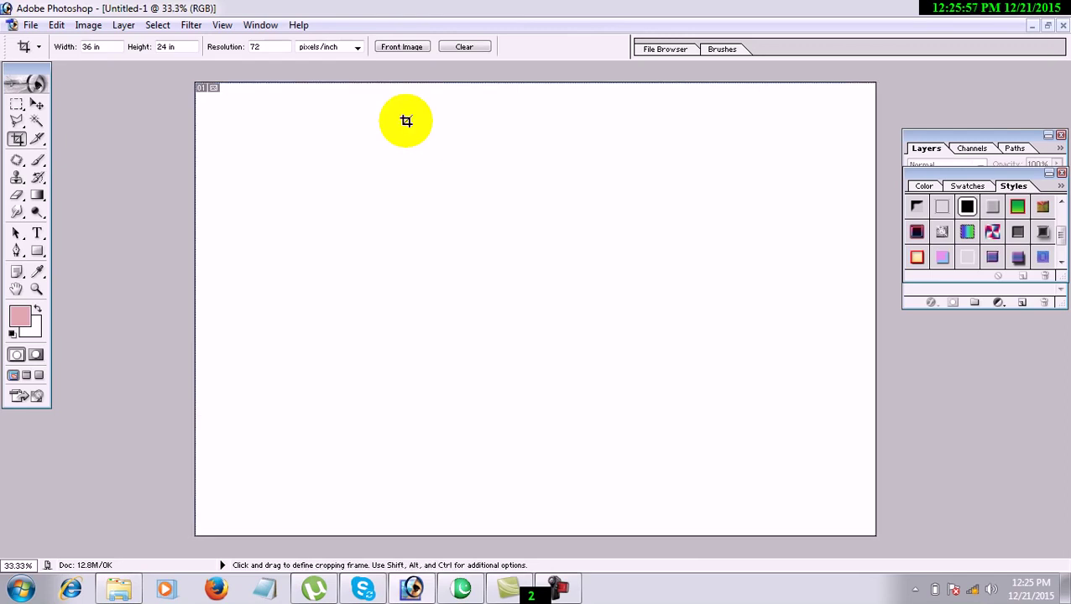
# Step: Copy the entire white background to a new layer and apply the green-to-yellow gradient style to it
pyautogui.click(39, 107)
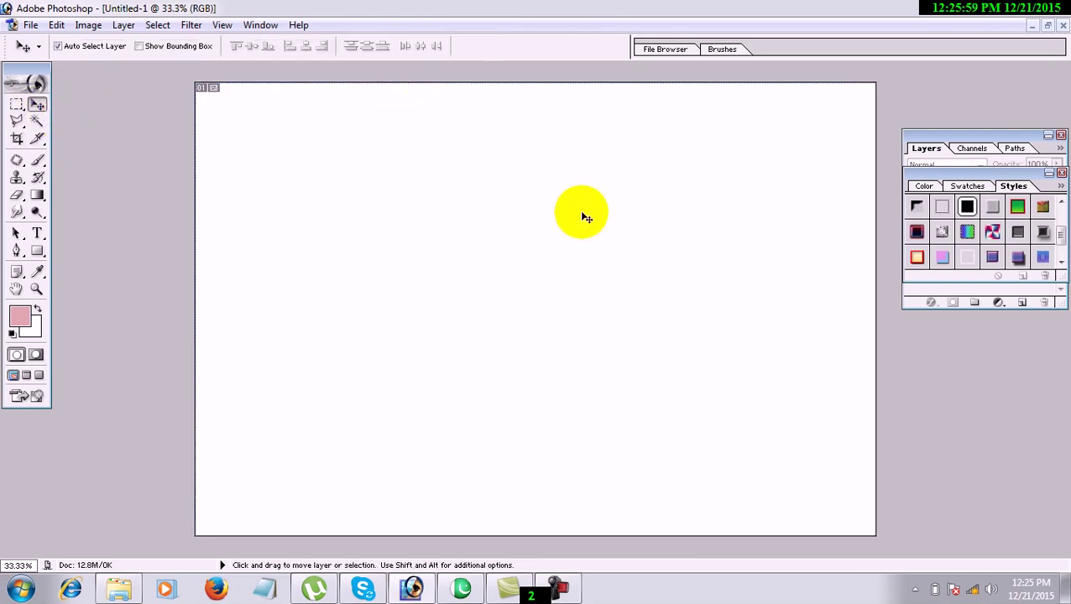
pyautogui.click(594, 234)
pyautogui.hotkey('ctrl', 'a')
pyautogui.hotkey('ctrl', 'j')
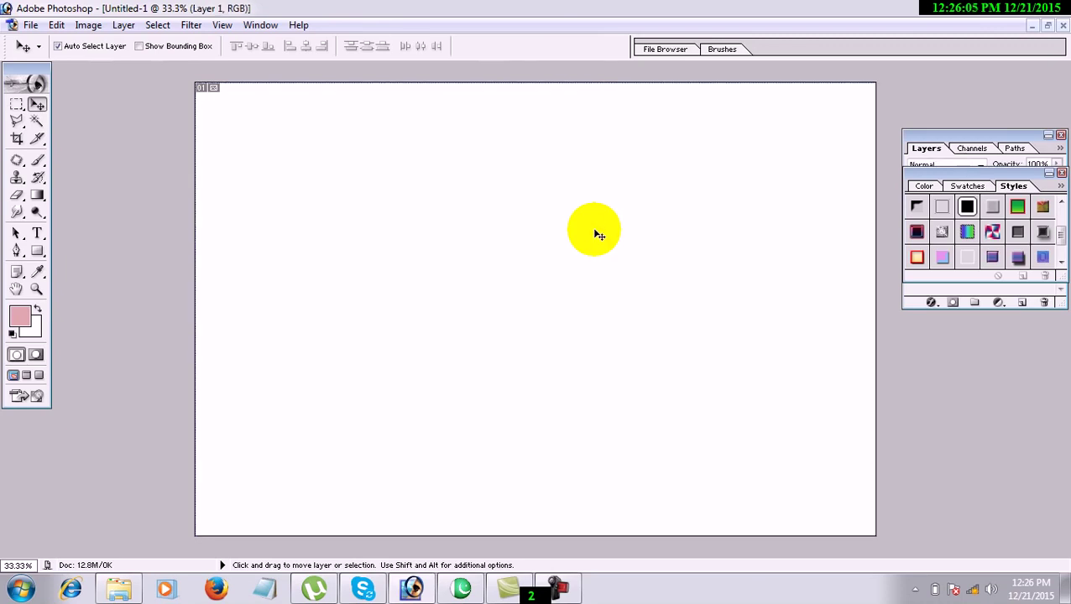
pyautogui.click(1018, 209)
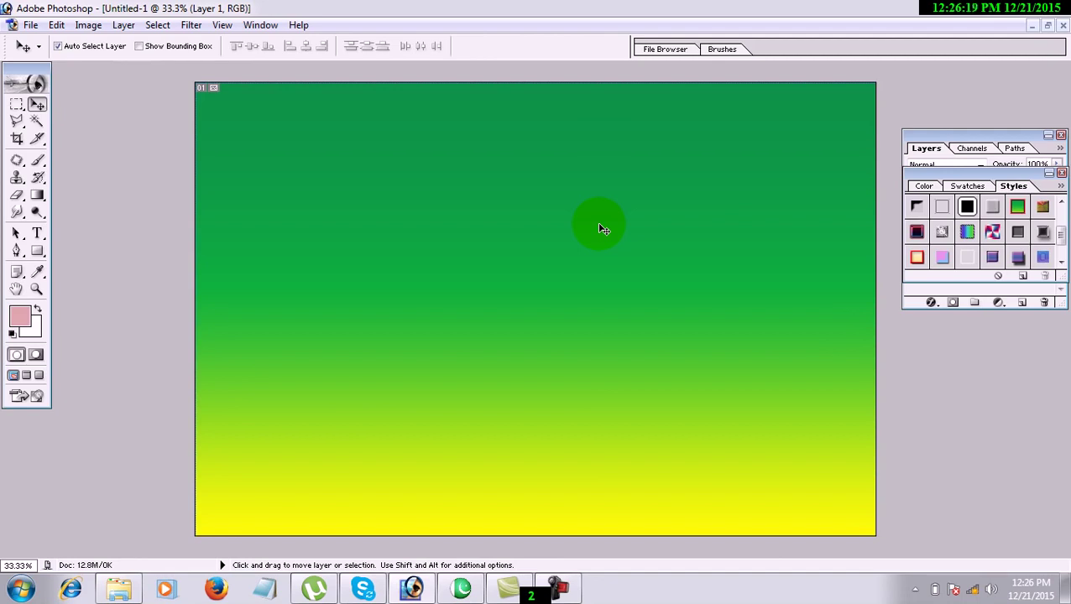
# Step: Restore the gradient document to a floating window sized to show the whole page, and shift it off the eps.eps window
pyautogui.click(1048, 25)
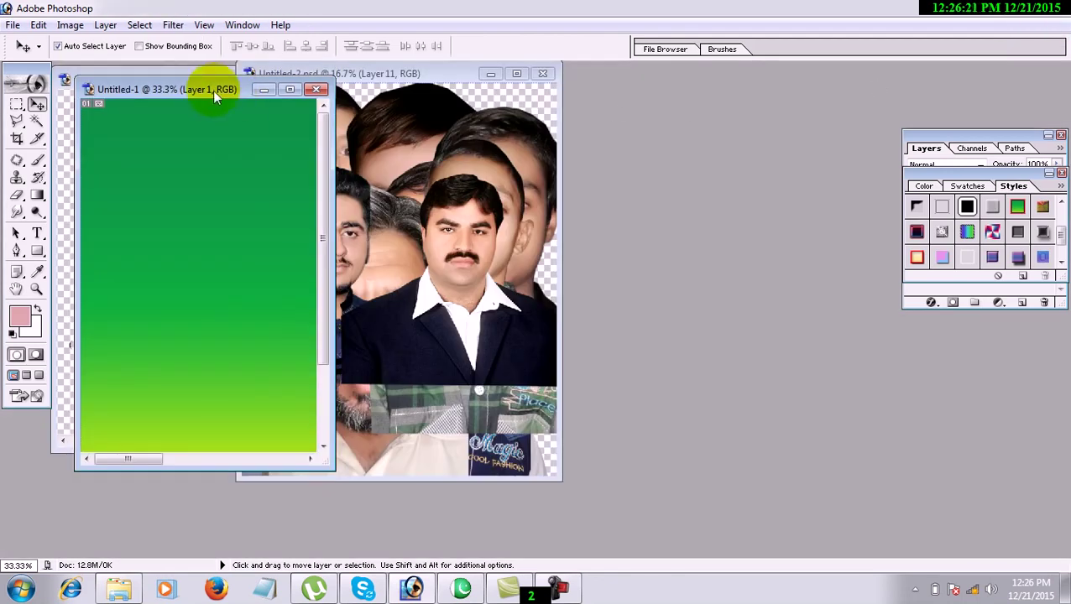
pyautogui.hotkey('ctrl', '0')
pyautogui.moveTo(228, 79); pyautogui.dragTo(293, 83)
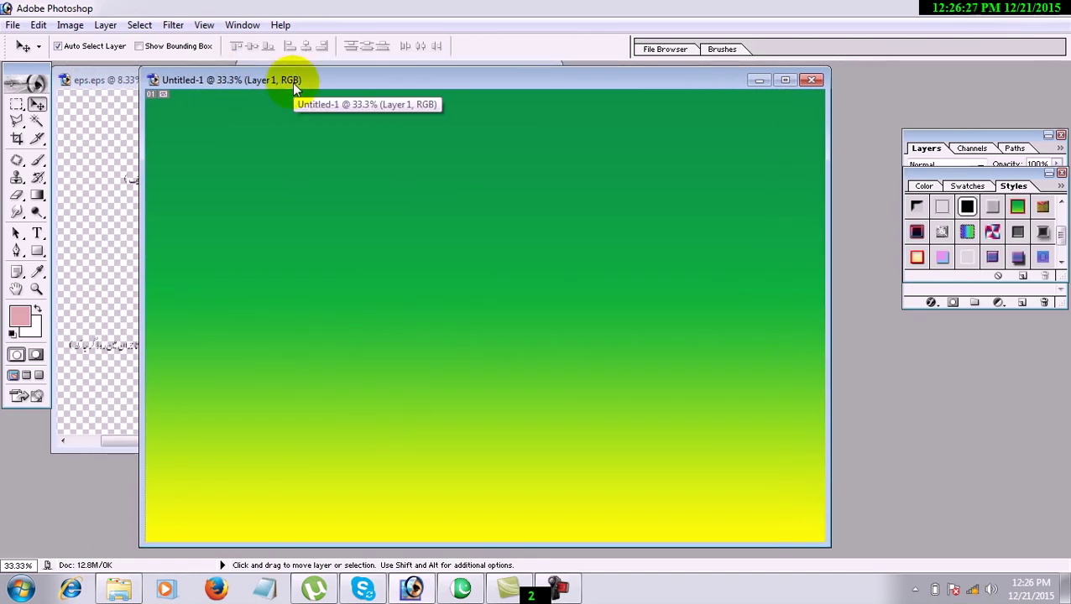
# Step: Start opening a file and browse to the Data folder inside data transfer on Local Disk (D:)
pyautogui.doubleClick(890, 96)
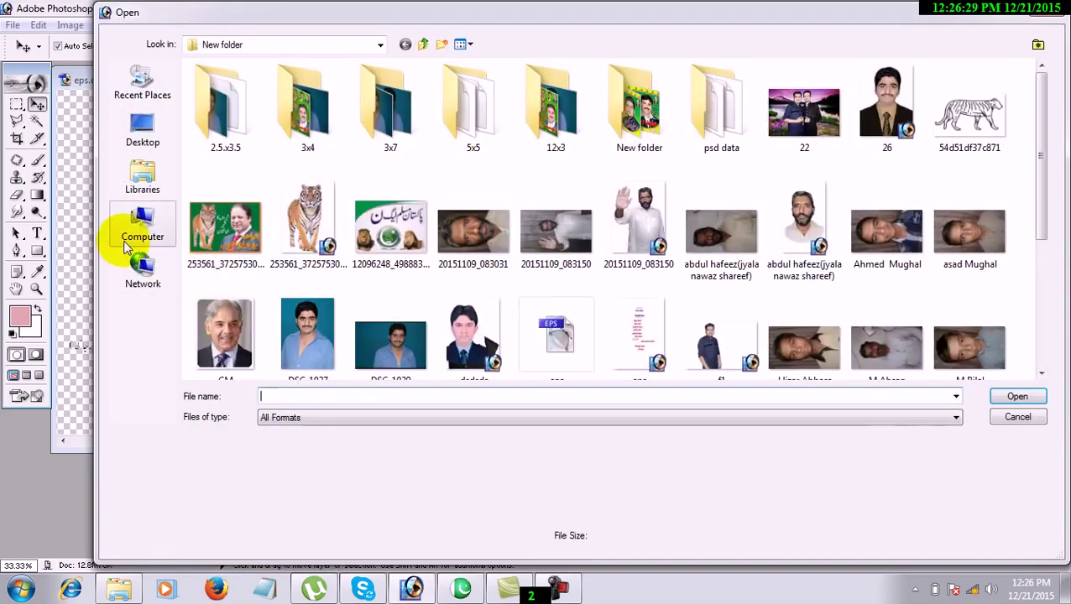
pyautogui.click(139, 228)
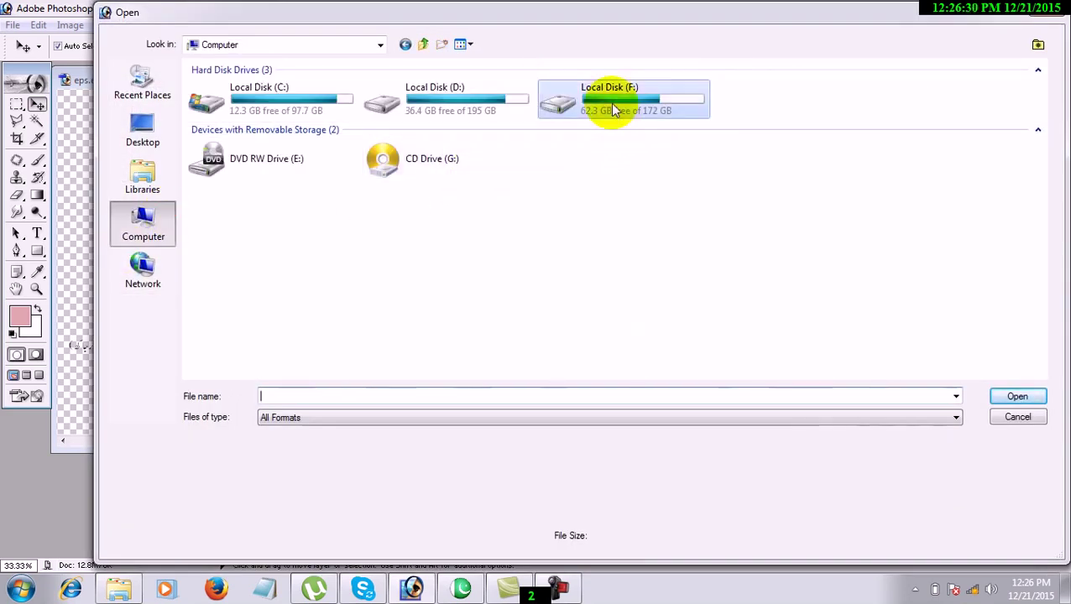
pyautogui.doubleClick(508, 101)
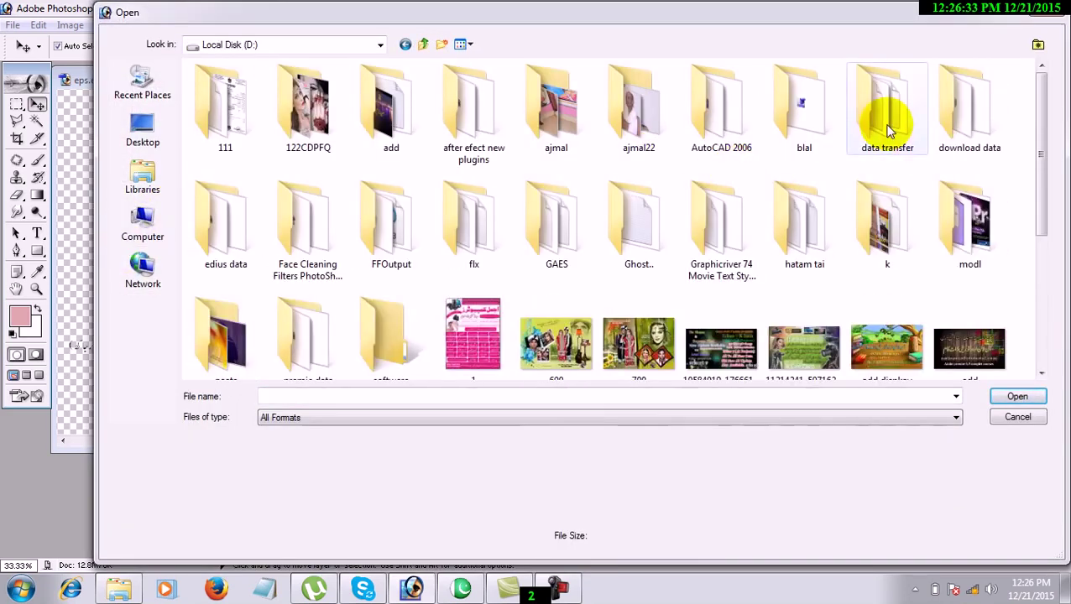
pyautogui.doubleClick(886, 94)
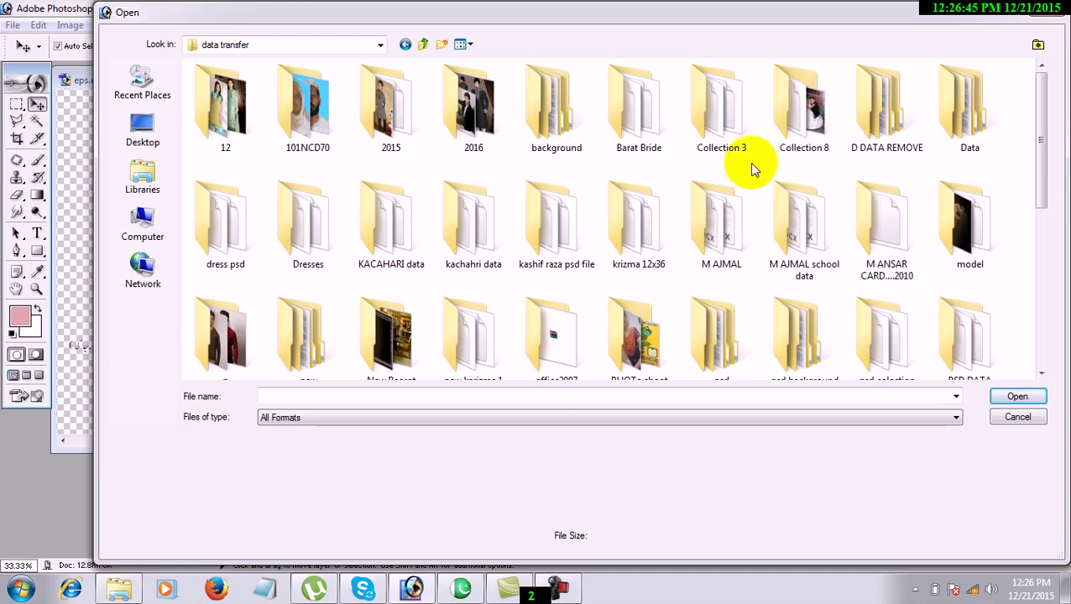
pyautogui.click(579, 166)
pyautogui.scroll(-1, 1043, 110)
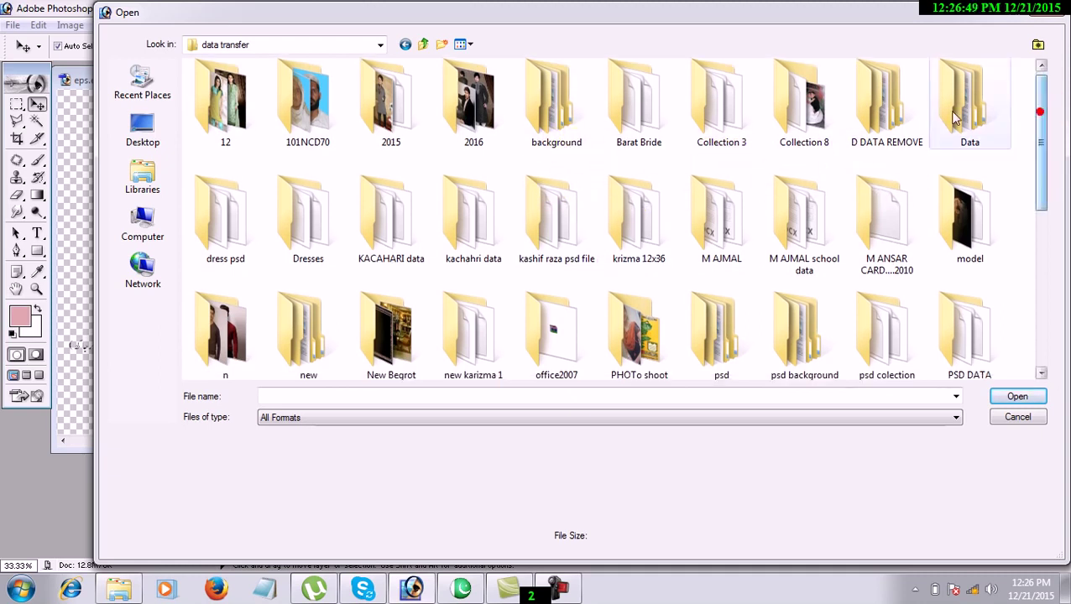
pyautogui.doubleClick(952, 110)
# Step: Check the City Name folder's contents, return to the Data folder and look over the available file formats
pyautogui.doubleClick(284, 87)
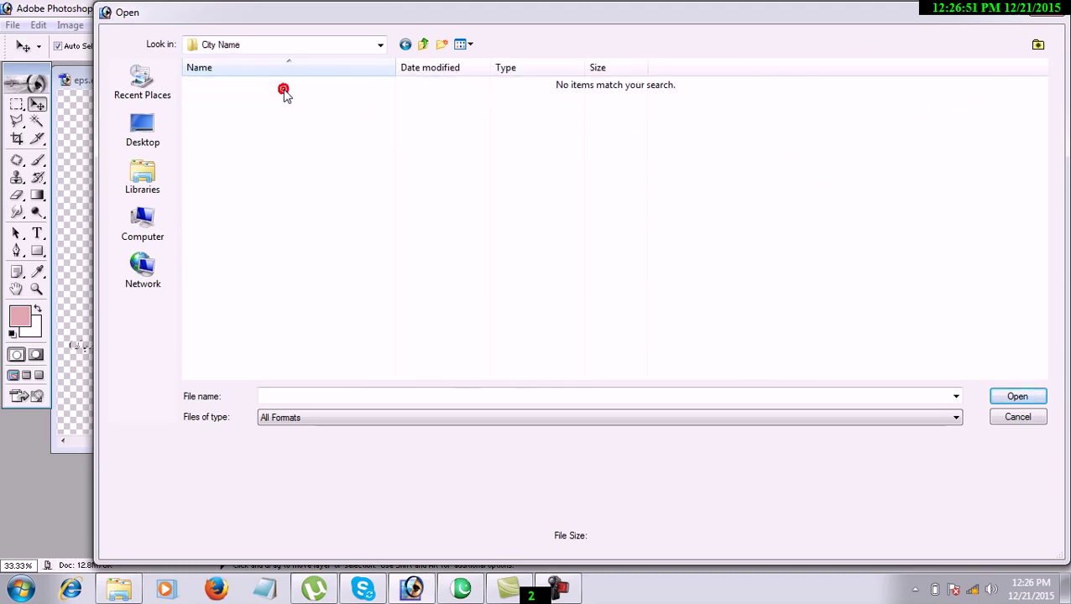
pyautogui.press('BackSpace')
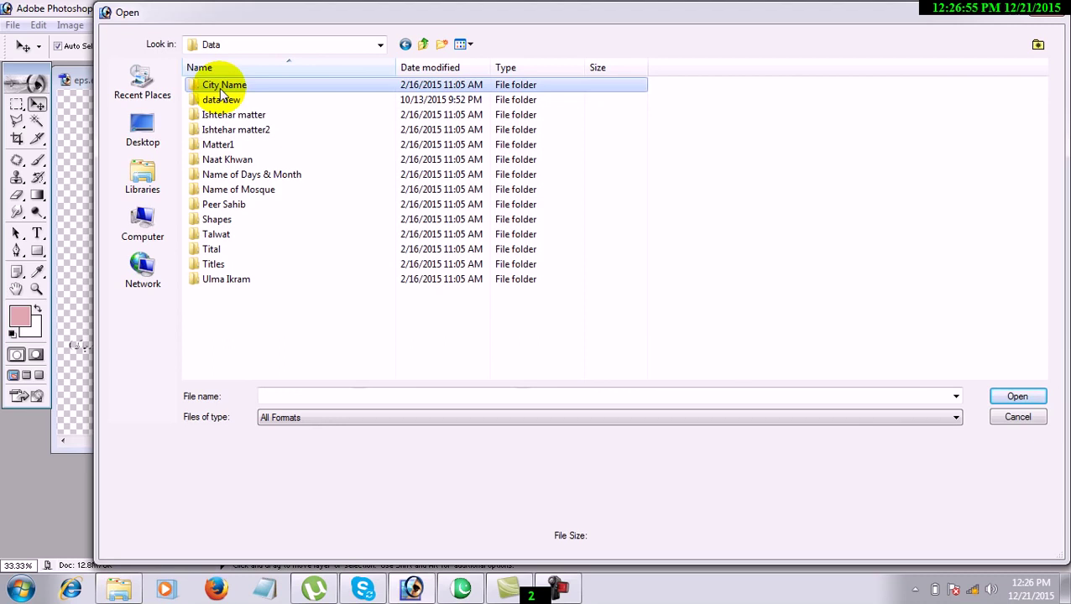
pyautogui.click(887, 419)
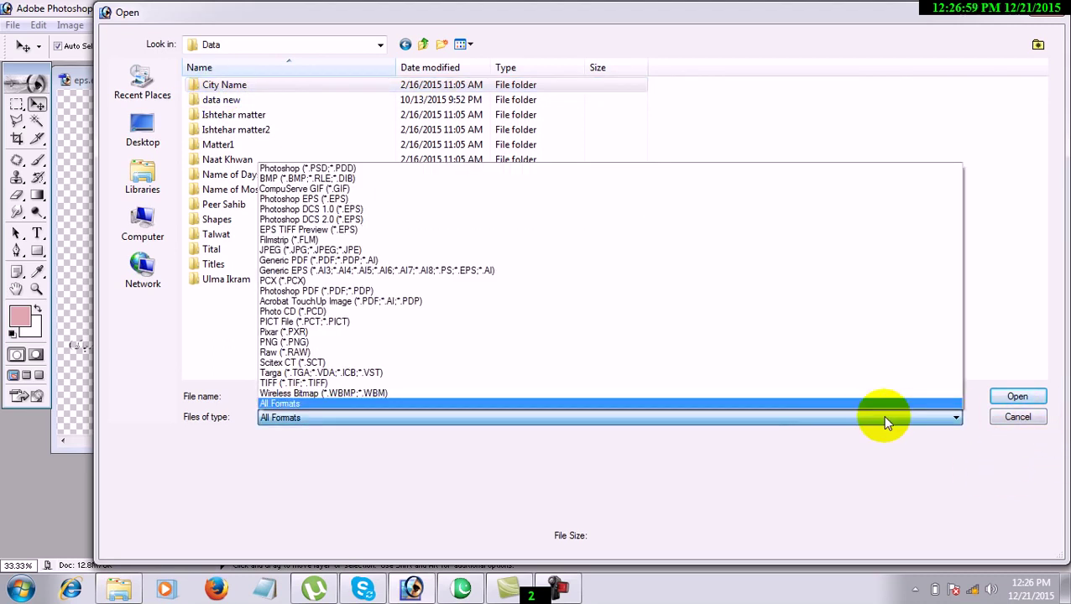
pyautogui.click(878, 415)
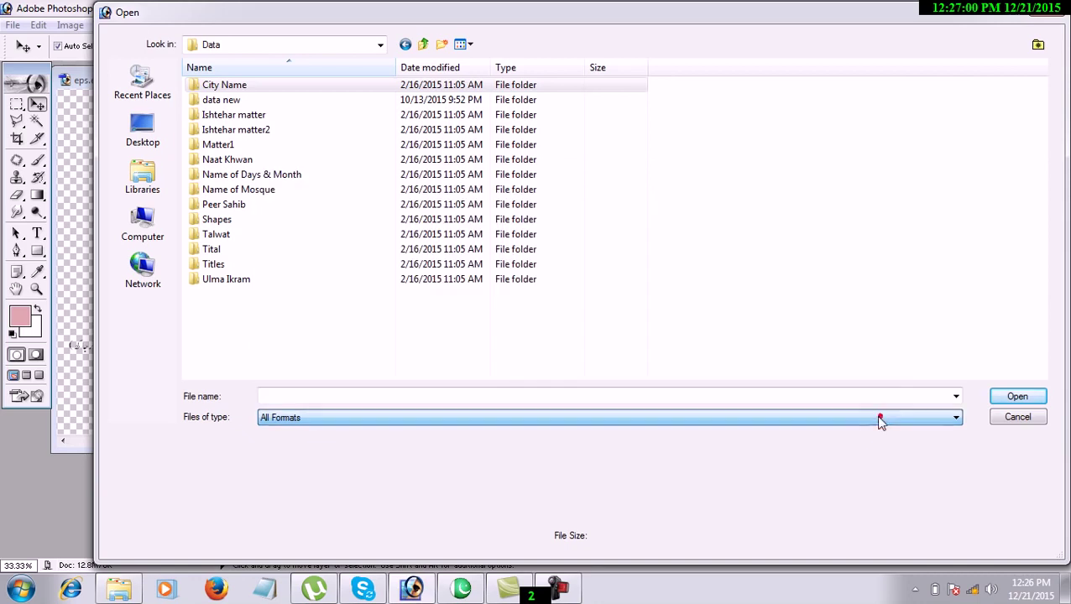
# Step: Cancel opening a file, switch to Windows Explorer and browse to the data transfer folder on Local Disk (D:)
pyautogui.click(1019, 419)
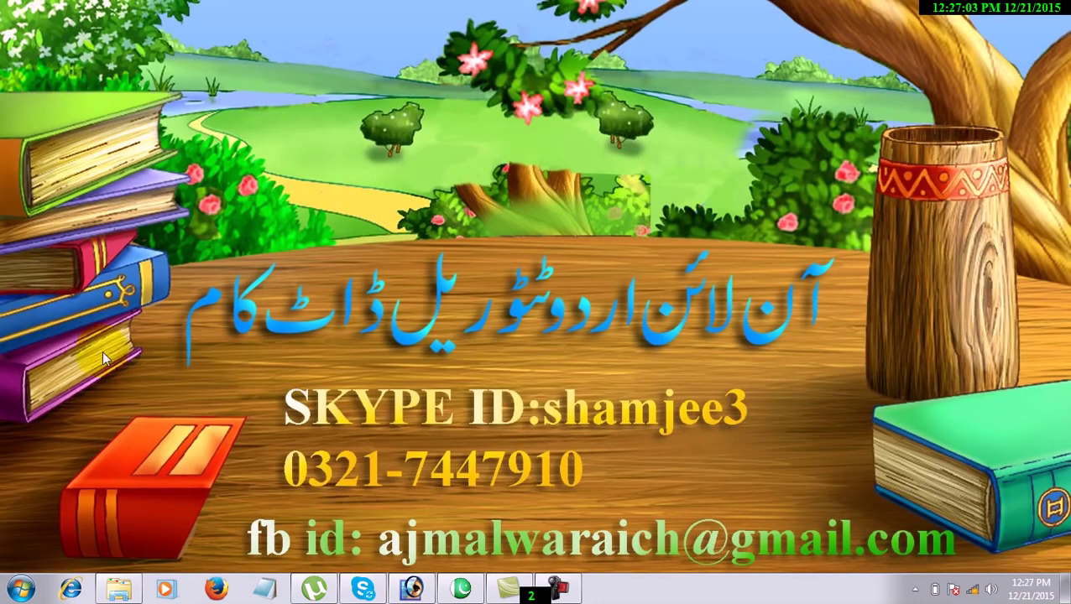
pyautogui.click(20, 589)
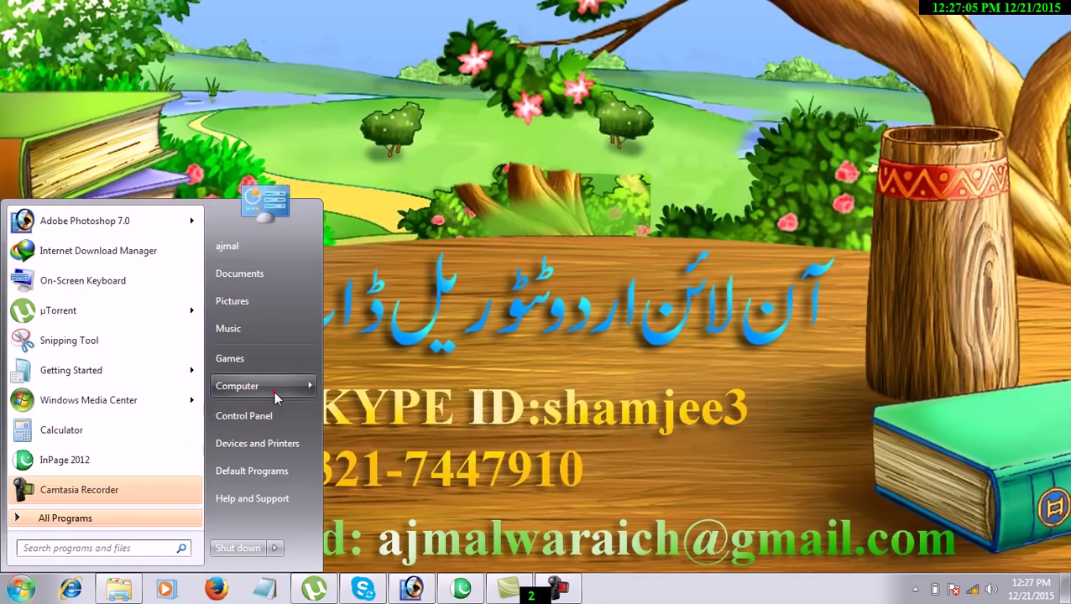
pyautogui.moveTo(273, 391)
pyautogui.click(381, 394)
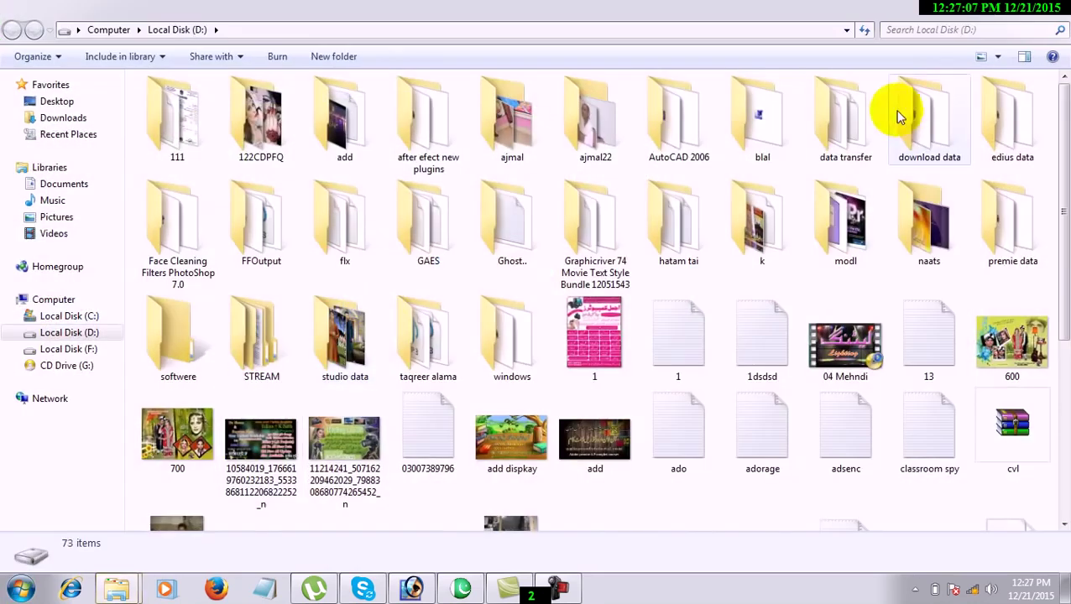
pyautogui.doubleClick(849, 120)
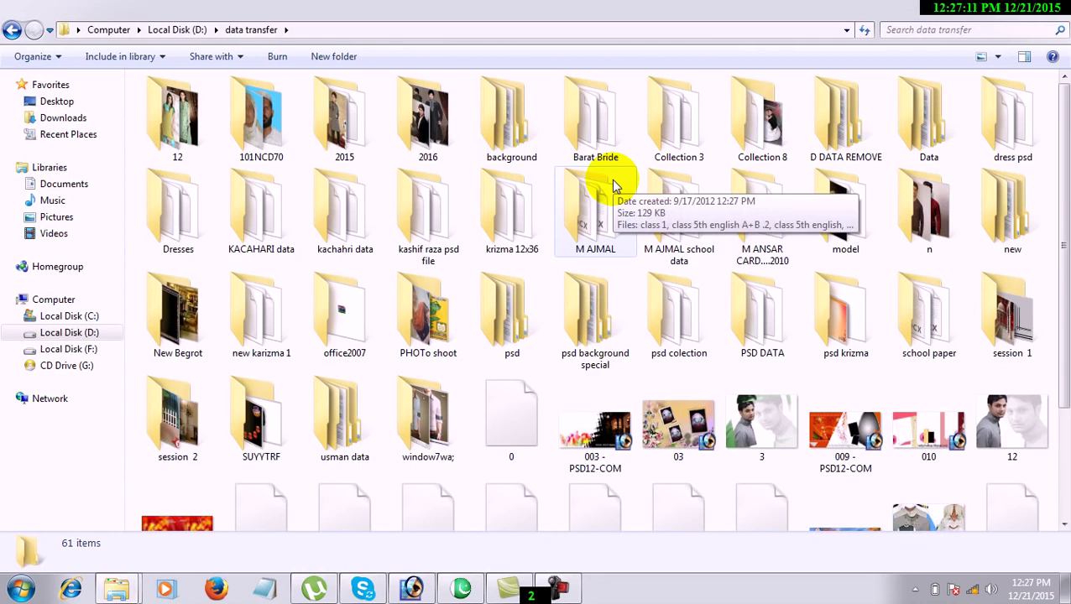
# Step: Check the contents of the dress psd, Dresses and background folders, returning to data transfer each time
pyautogui.doubleClick(979, 141)
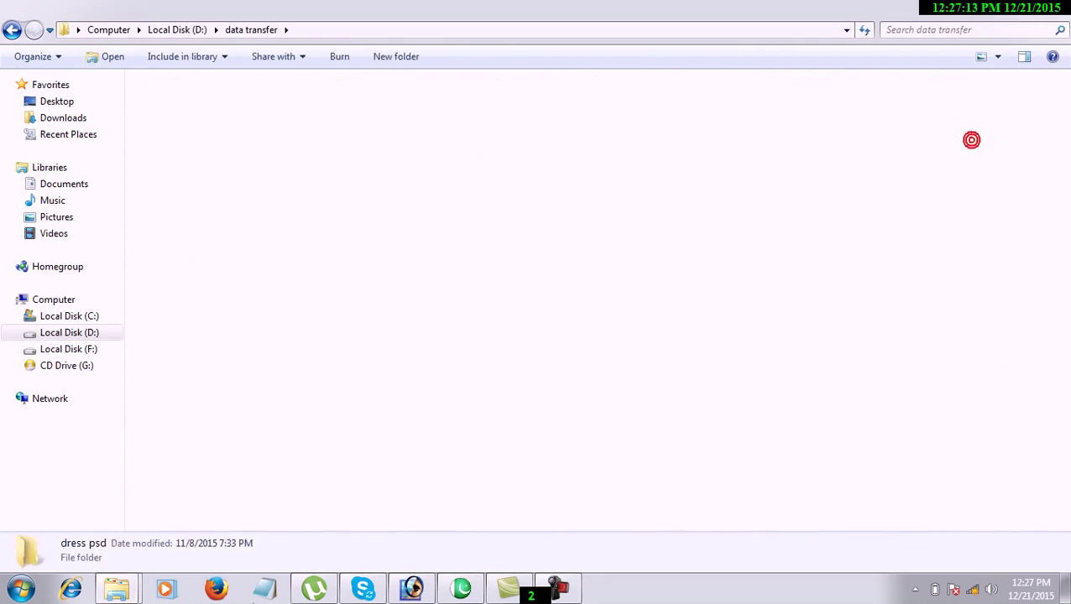
pyautogui.press('BackSpace')
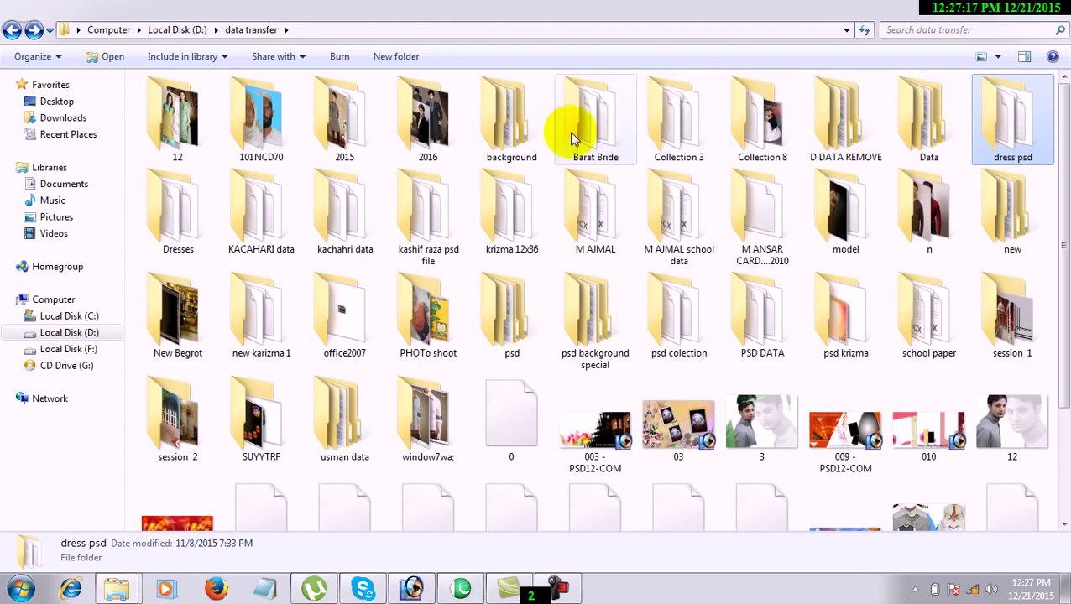
pyautogui.doubleClick(190, 223)
pyautogui.press('BackSpace')
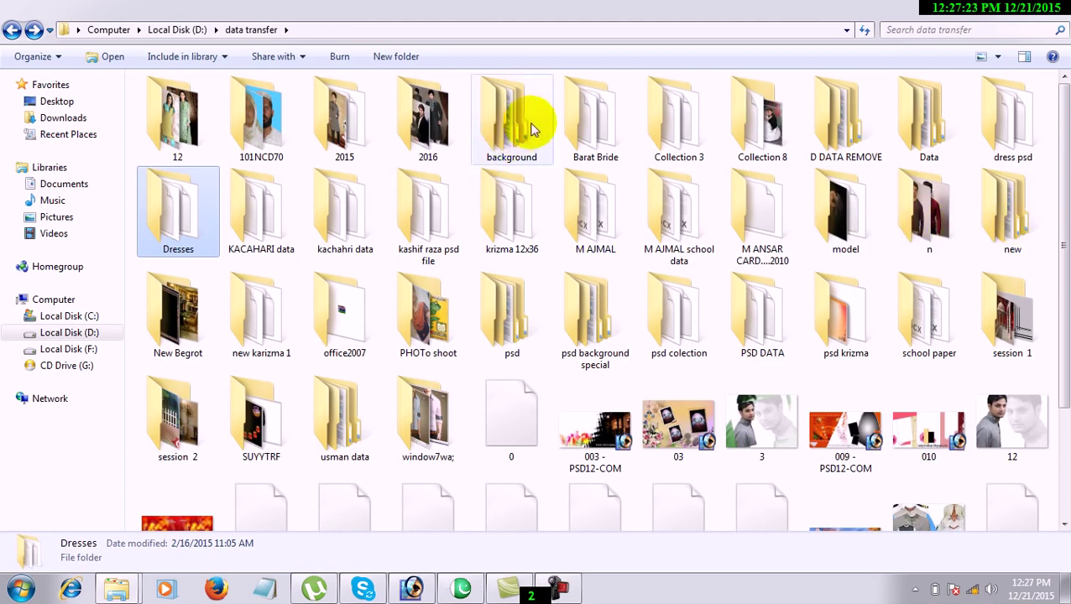
pyautogui.click(475, 121)
pyautogui.doubleClick(474, 122)
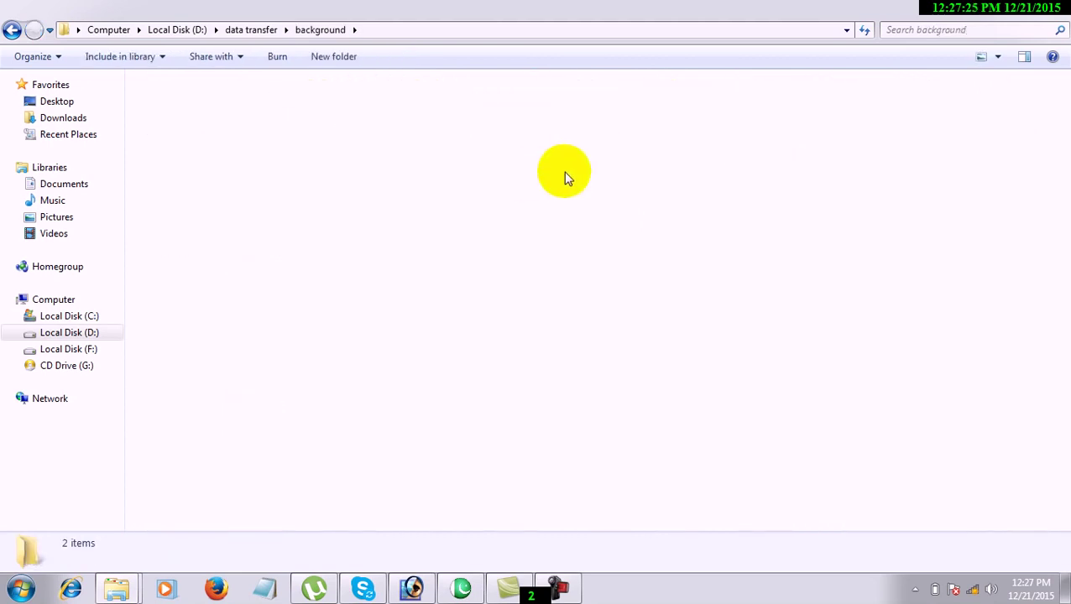
pyautogui.press('BackSpace')
# Step: Open the Data folder, display its subfolders as large icons and refresh the view
pyautogui.doubleClick(915, 134)
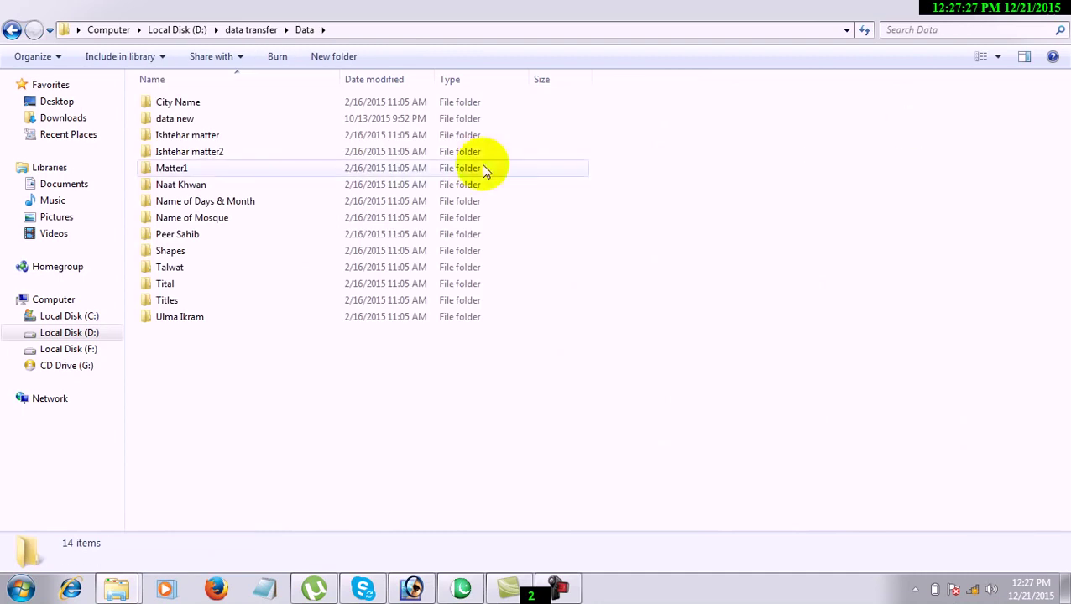
pyautogui.click(998, 57)
pyautogui.click(1006, 49)
pyautogui.rightClick(622, 230)
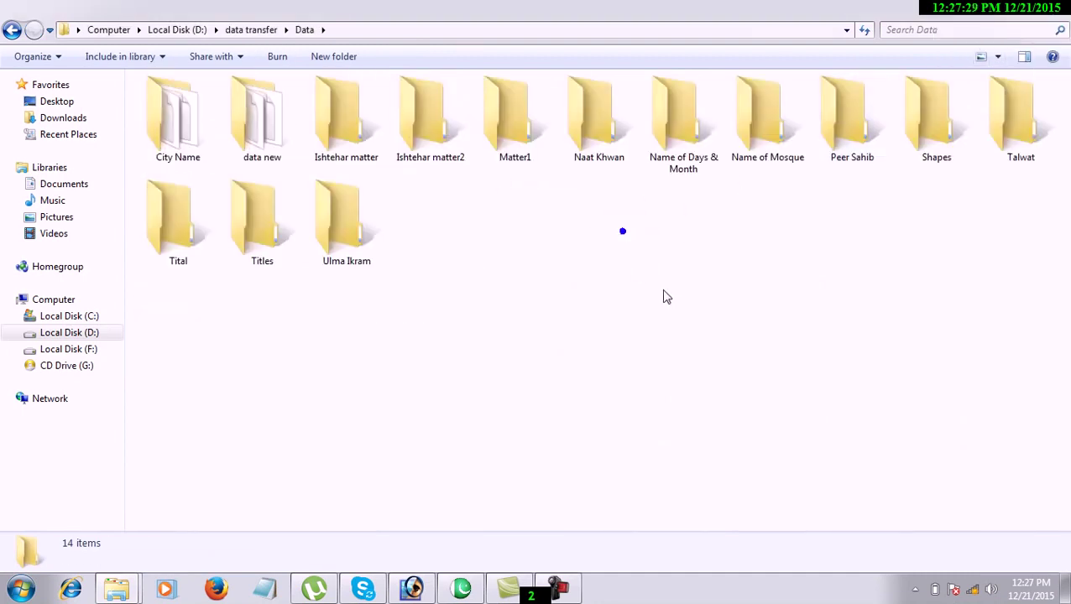
pyautogui.click(662, 292)
# Step: Look through the files in the City Name and data new folders, returning to Data
pyautogui.doubleClick(201, 134)
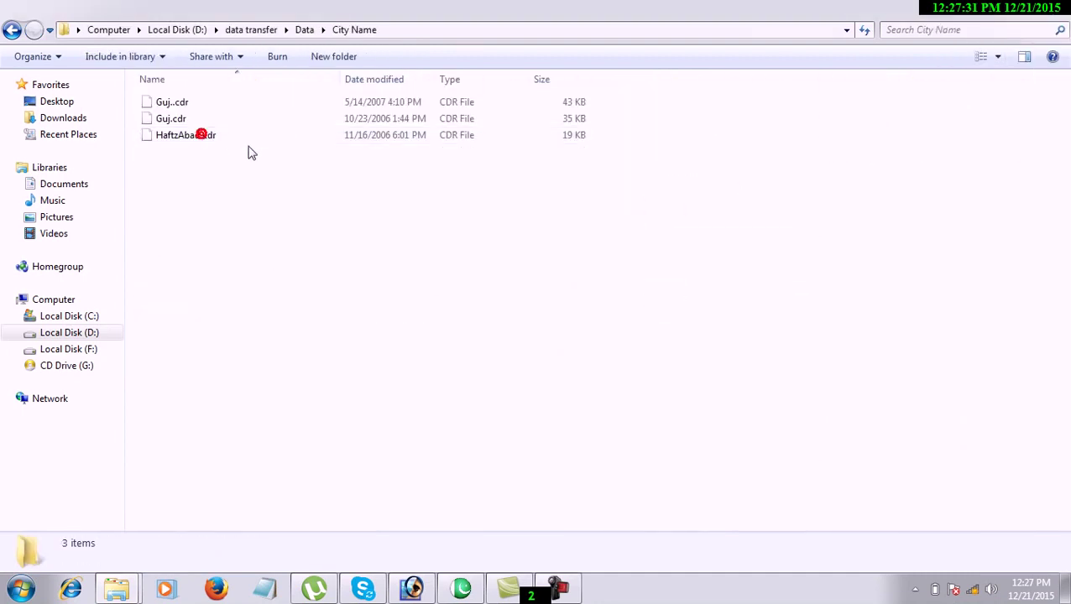
pyautogui.press('BackSpace')
pyautogui.doubleClick(264, 128)
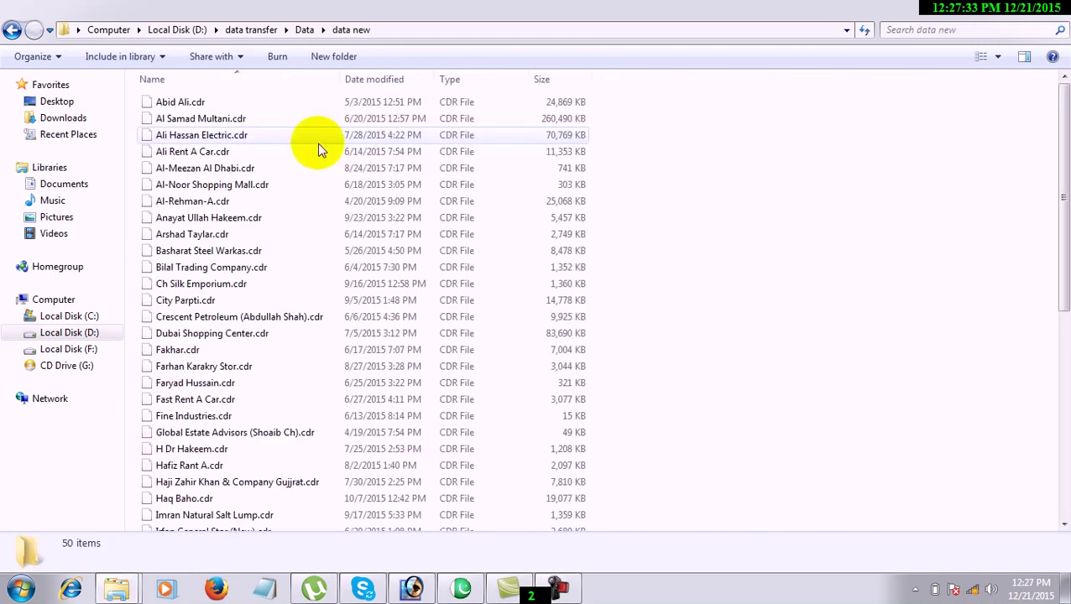
pyautogui.scroll(-9, 335, 155)
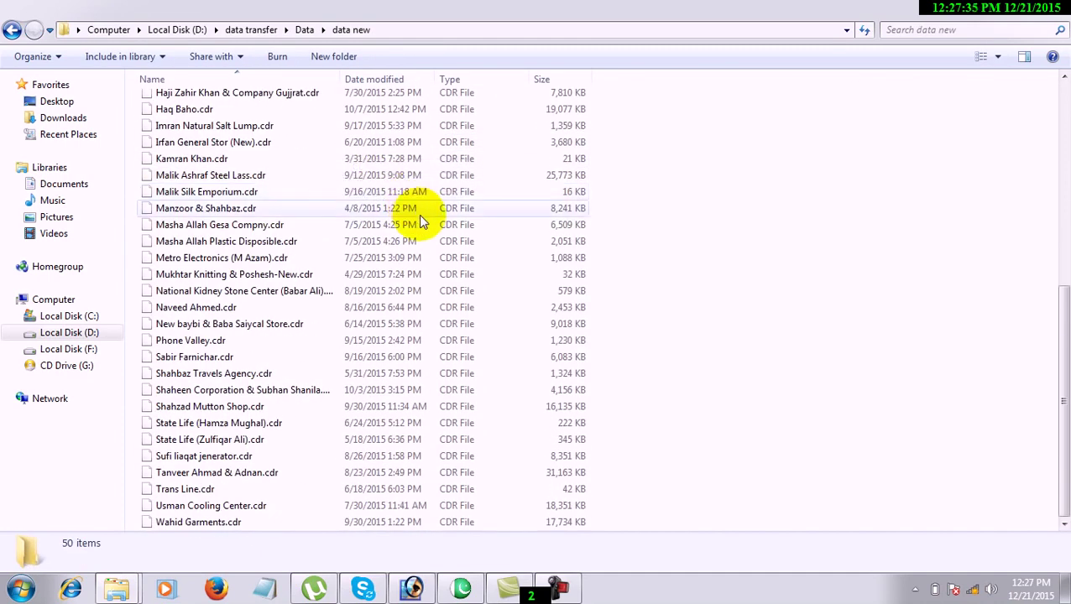
pyautogui.press('BackSpace')
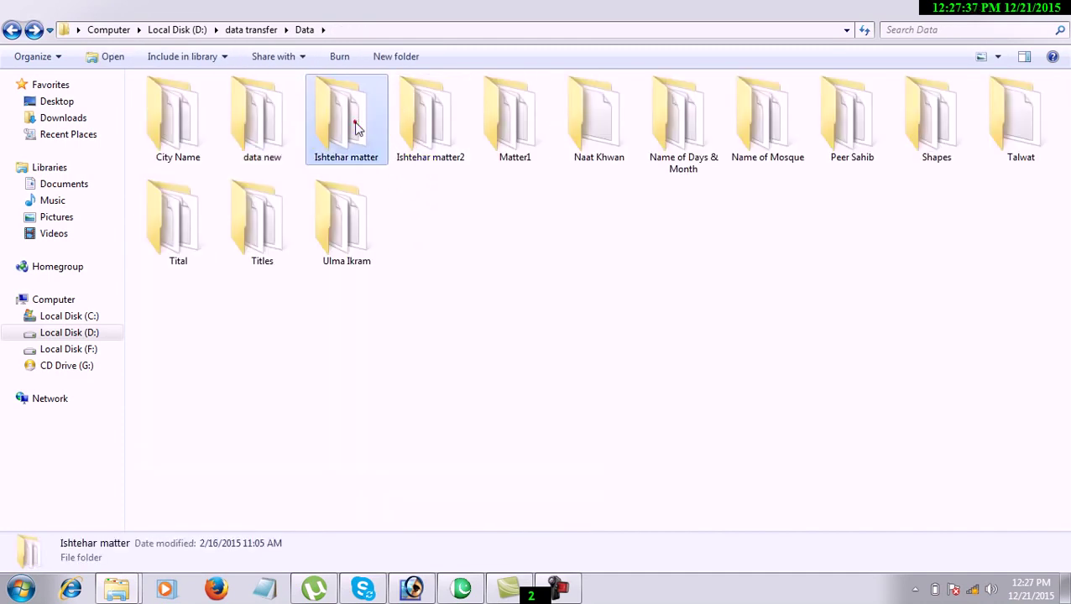
# Step: Open the Ishtehar matter folder, display its contents as large icons and refresh the view
pyautogui.doubleClick(353, 127)
pyautogui.click(998, 57)
pyautogui.click(944, 88)
pyautogui.rightClick(575, 470)
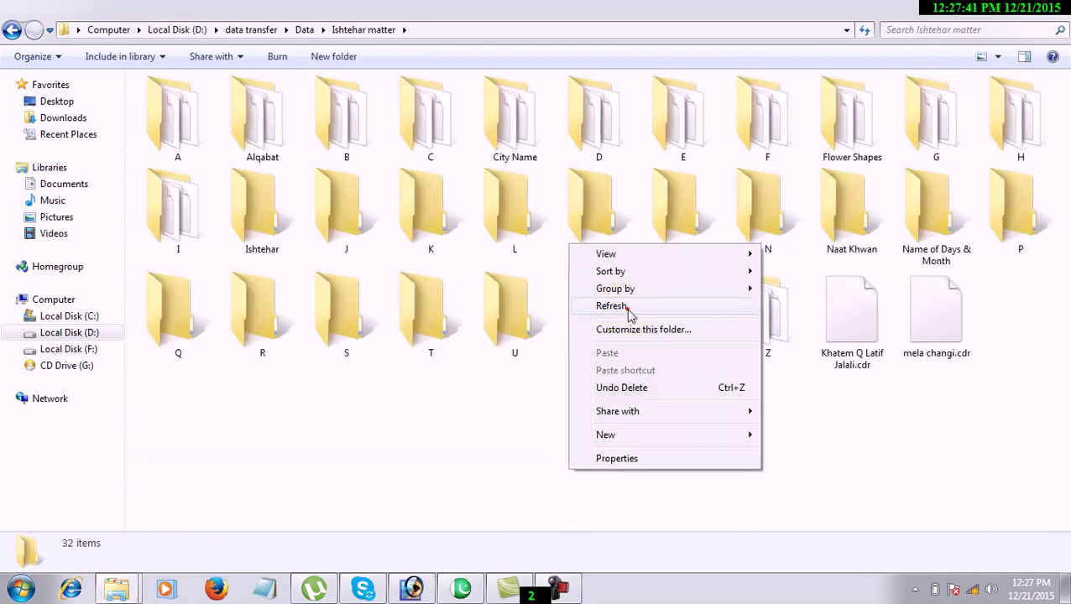
pyautogui.click(627, 308)
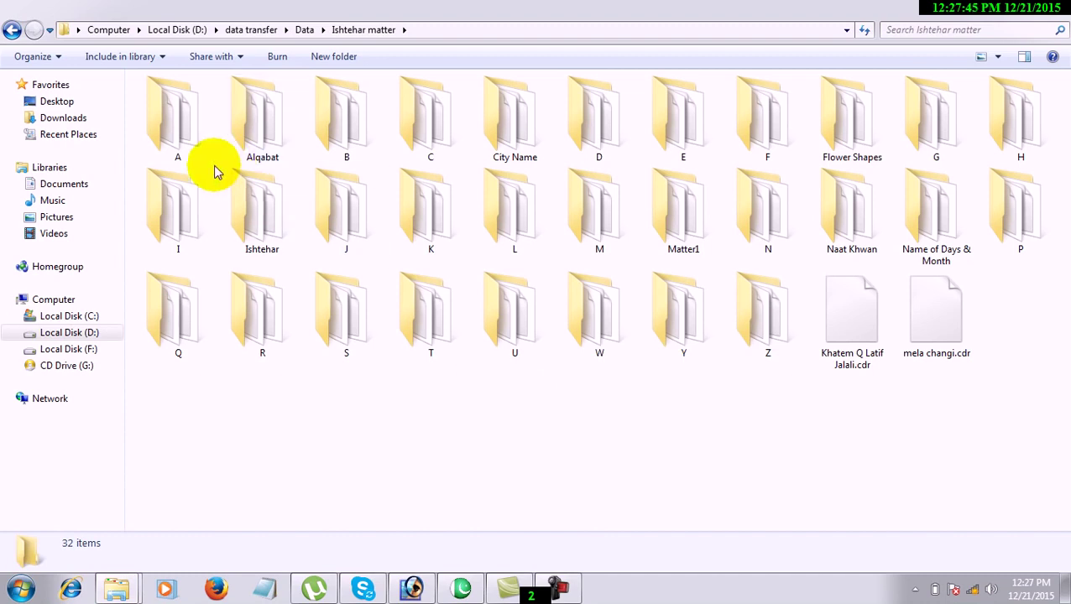
# Step: Look through the A, Alqabat, B and C folders of Ishtehar matter, returning to the folder overview each time
pyautogui.doubleClick(200, 134)
pyautogui.scroll(-4, 569, 290)
pyautogui.scroll(-6, 569, 290)
pyautogui.press('BackSpace')
pyautogui.doubleClick(250, 135)
pyautogui.click(424, 220)
pyautogui.press('BackSpace')
pyautogui.doubleClick(364, 132)
pyautogui.press('BackSpace')
pyautogui.doubleClick(416, 122)
pyautogui.press('BackSpace')
# Step: Examine the D, City Name, E and F folders inside Ishtehar matter, returning to the overview each time
pyautogui.click(591, 120)
pyautogui.doubleClick(590, 120)
pyautogui.press('BackSpace')
pyautogui.click(504, 120)
pyautogui.doubleClick(504, 120)
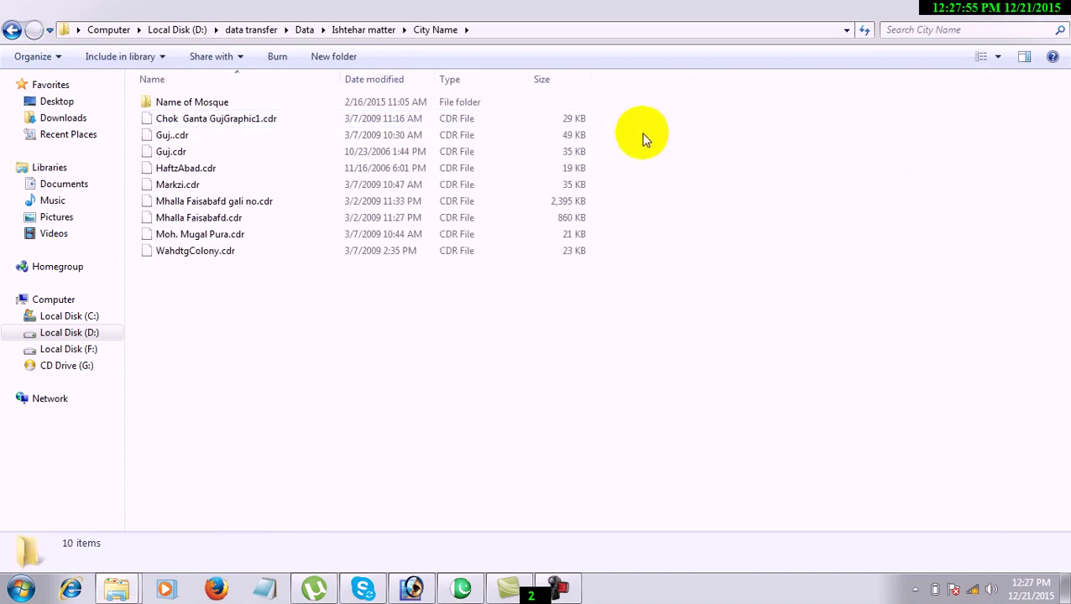
pyautogui.press('BackSpace')
pyautogui.doubleClick(715, 116)
pyautogui.press('BackSpace')
pyautogui.doubleClick(798, 125)
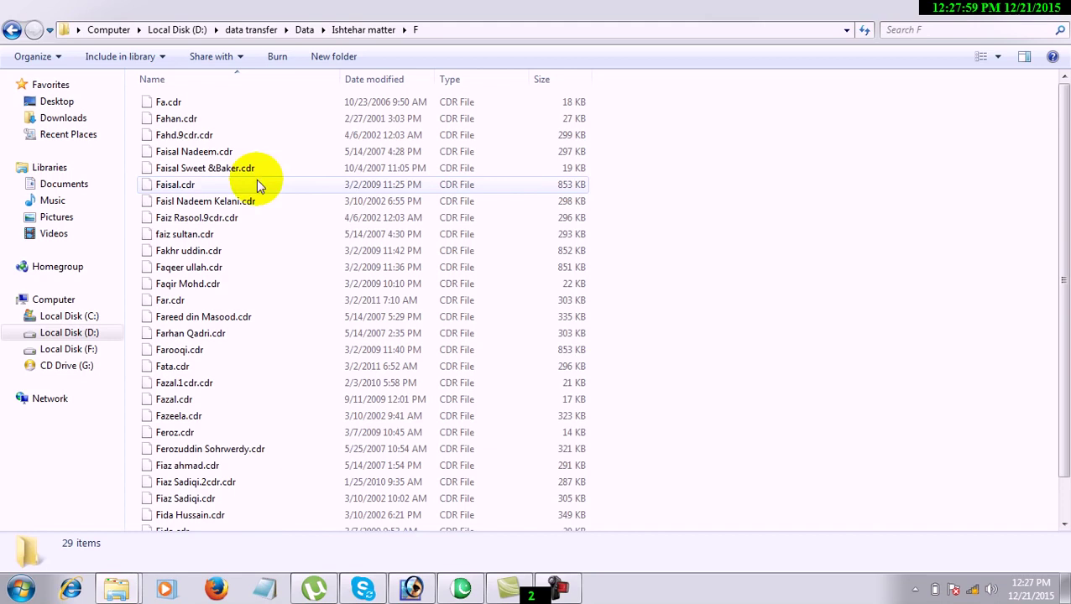
pyautogui.scroll(-1, 256, 189)
pyautogui.press('BackSpace')
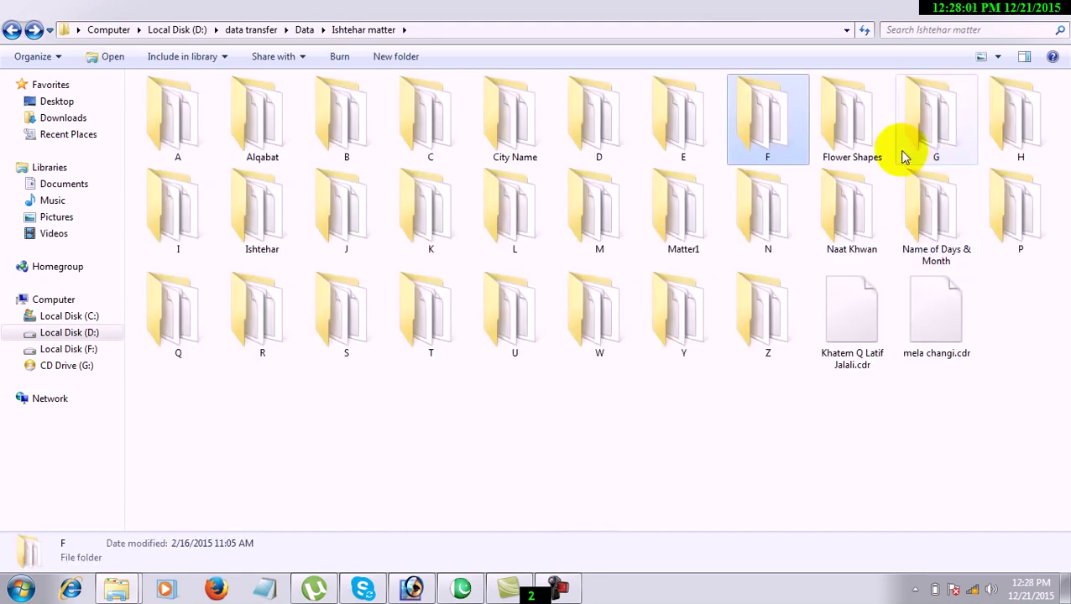
# Step: Inspect the Flower Shapes, G, H and I folders of Ishtehar matter, then clear the folder selection
pyautogui.doubleClick(858, 122)
pyautogui.press('BackSpace')
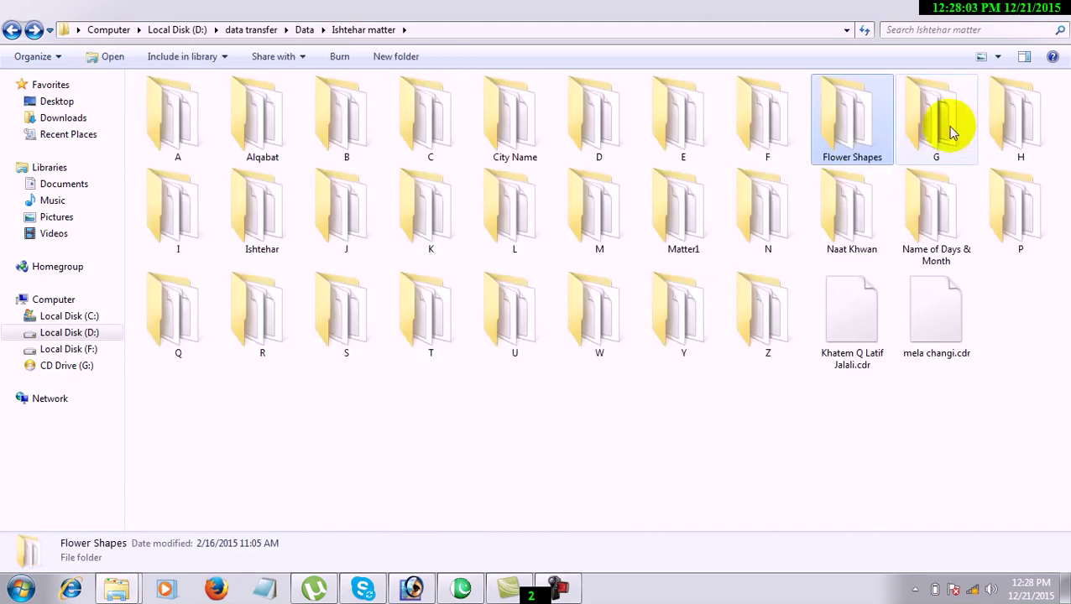
pyautogui.doubleClick(949, 131)
pyautogui.press('BackSpace')
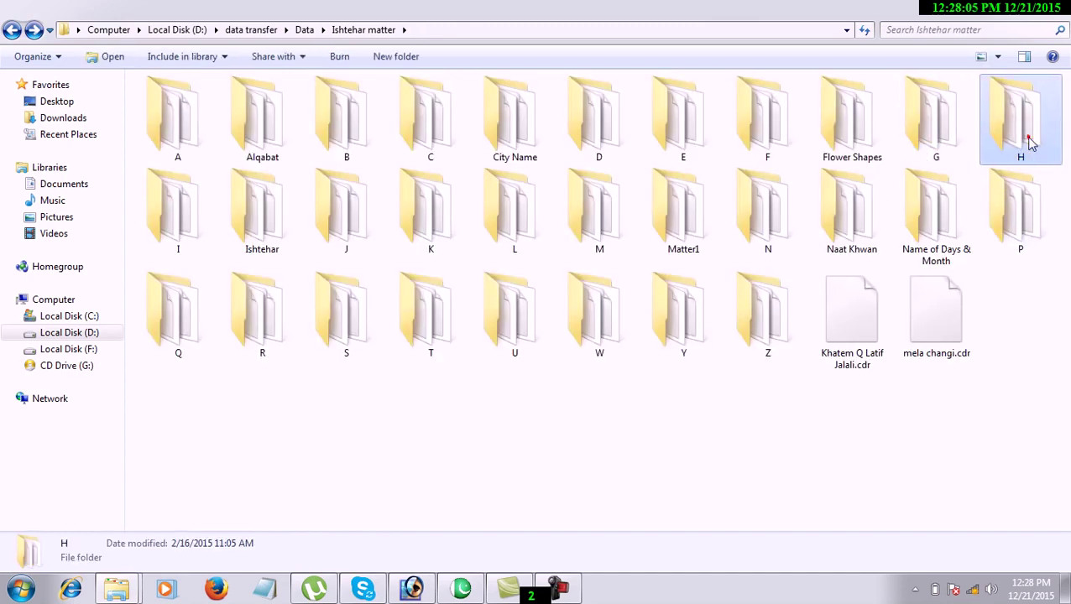
pyautogui.doubleClick(1025, 137)
pyautogui.press('BackSpace')
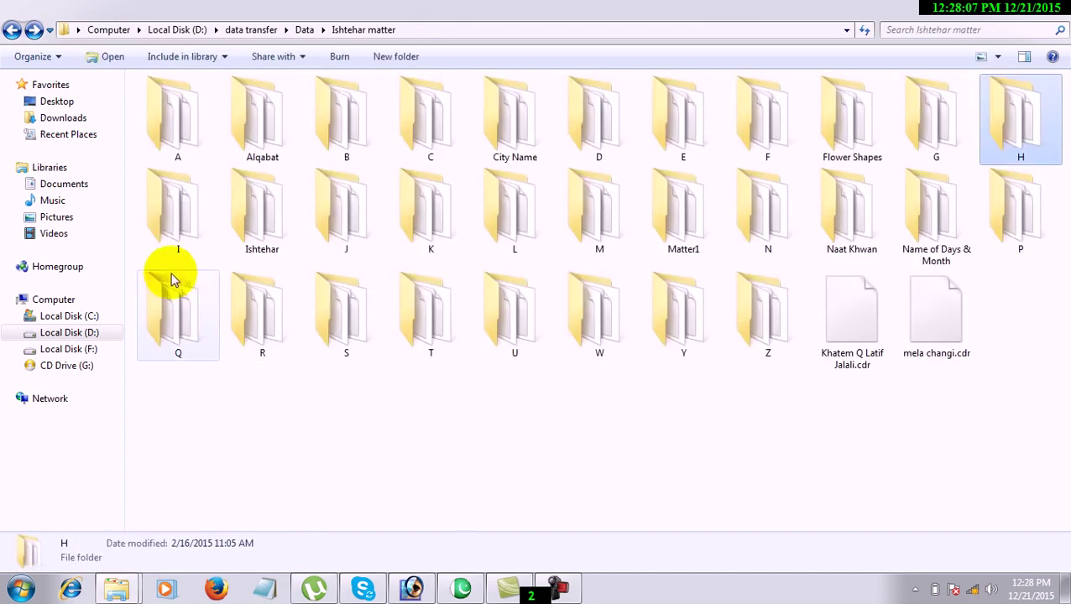
pyautogui.doubleClick(172, 210)
pyautogui.press('BackSpace')
pyautogui.click(736, 437)
pyautogui.click(791, 313)
pyautogui.click(797, 420)
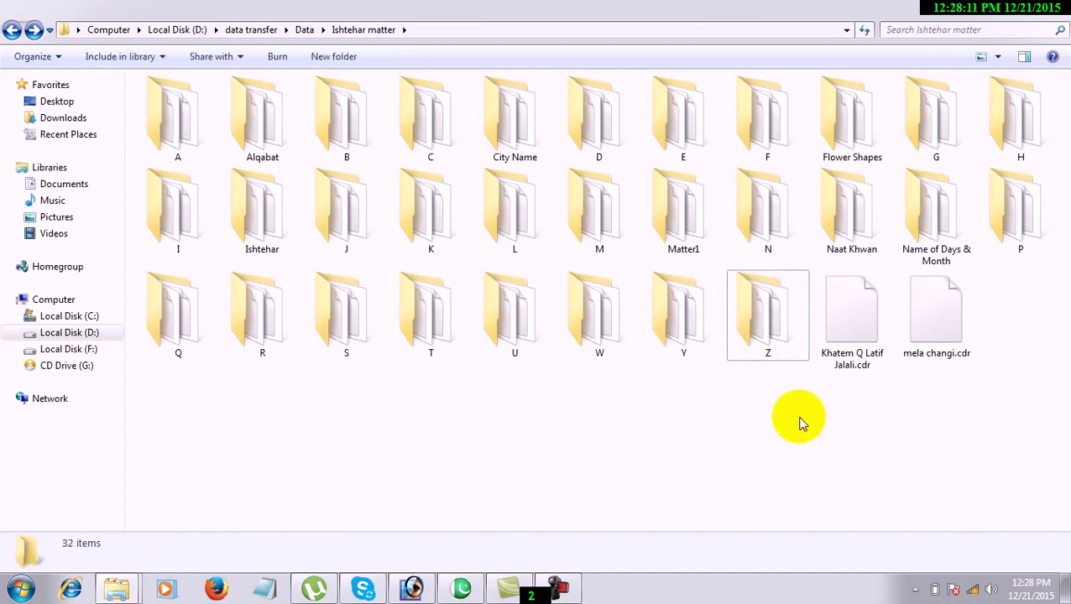
# Step: Return to the Data folder and check the files in Ishtehar matter2 and Matter1
pyautogui.press('BackSpace')
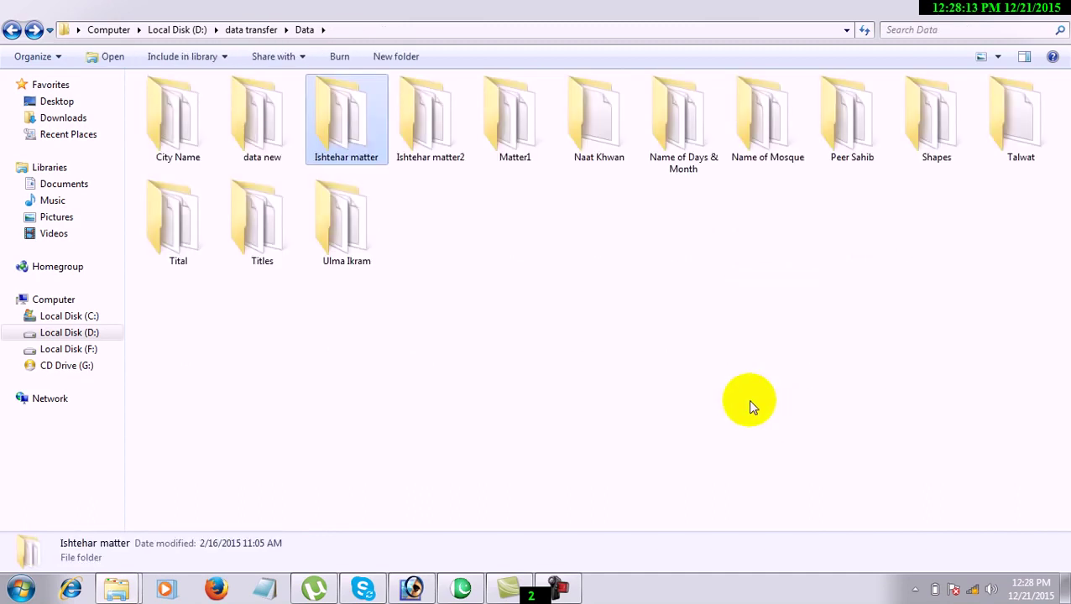
pyautogui.doubleClick(440, 135)
pyautogui.scroll(-5, 530, 207)
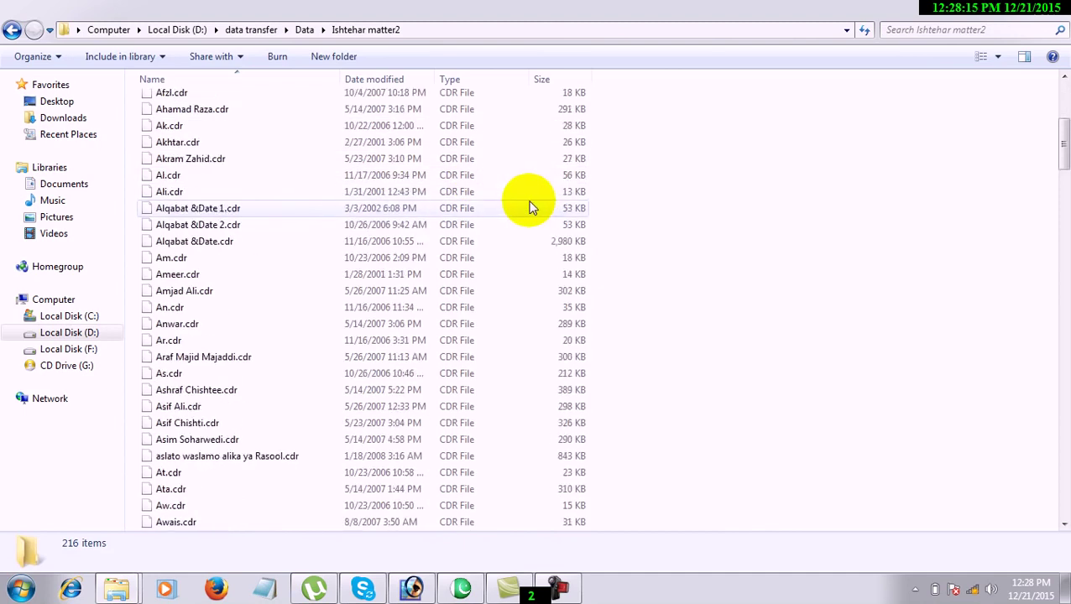
pyautogui.press('BackSpace')
pyautogui.doubleClick(547, 125)
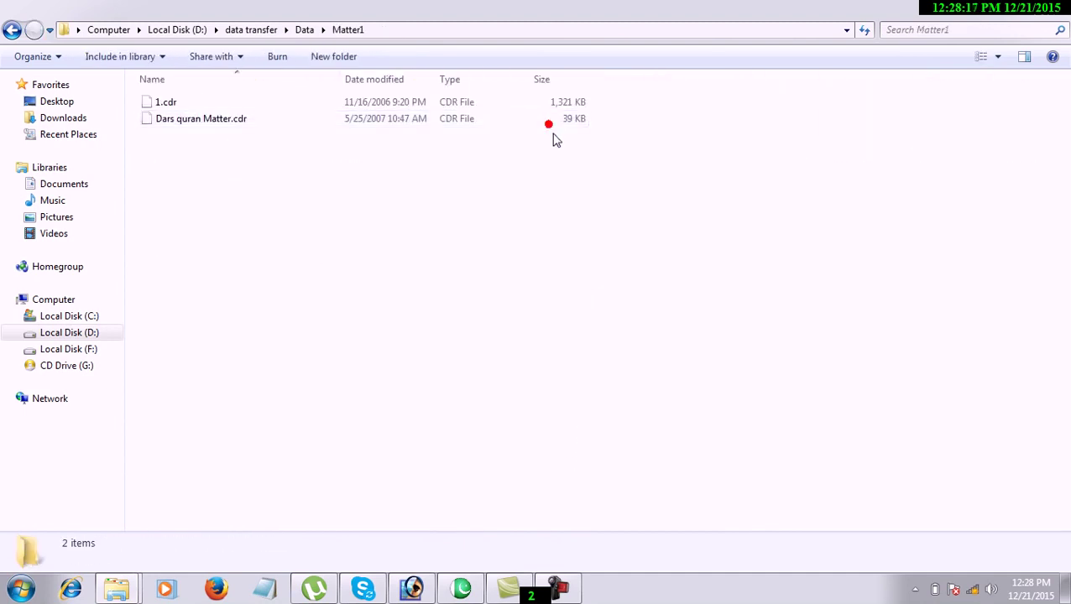
pyautogui.press('BackSpace')
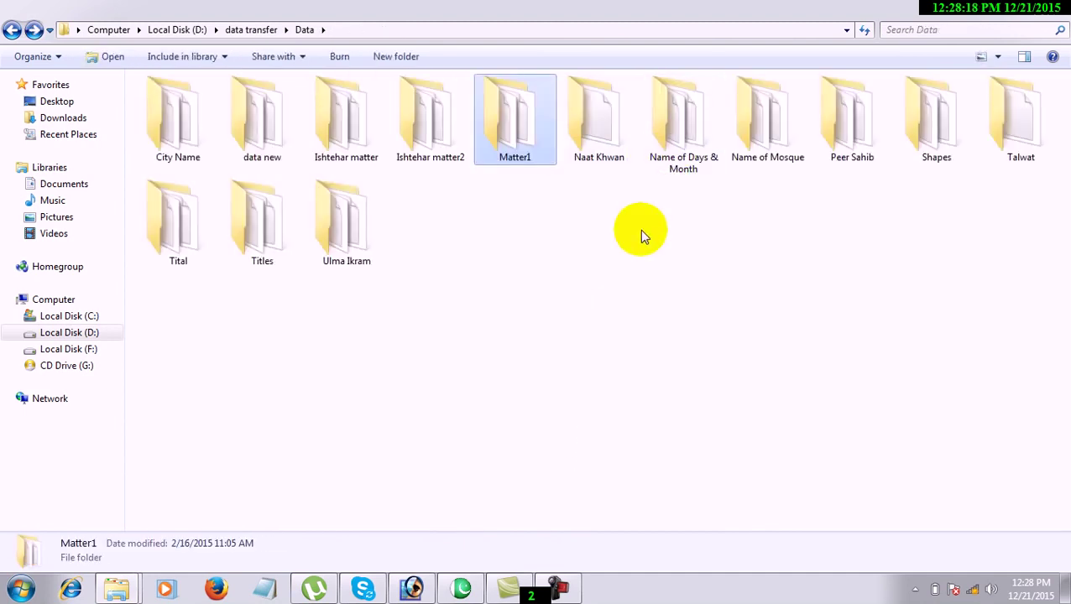
# Step: Check the files in the Name of Days & Month, Peer Sahib and Shapes folders of Data
pyautogui.doubleClick(689, 124)
pyautogui.press('BackSpace')
pyautogui.doubleClick(852, 124)
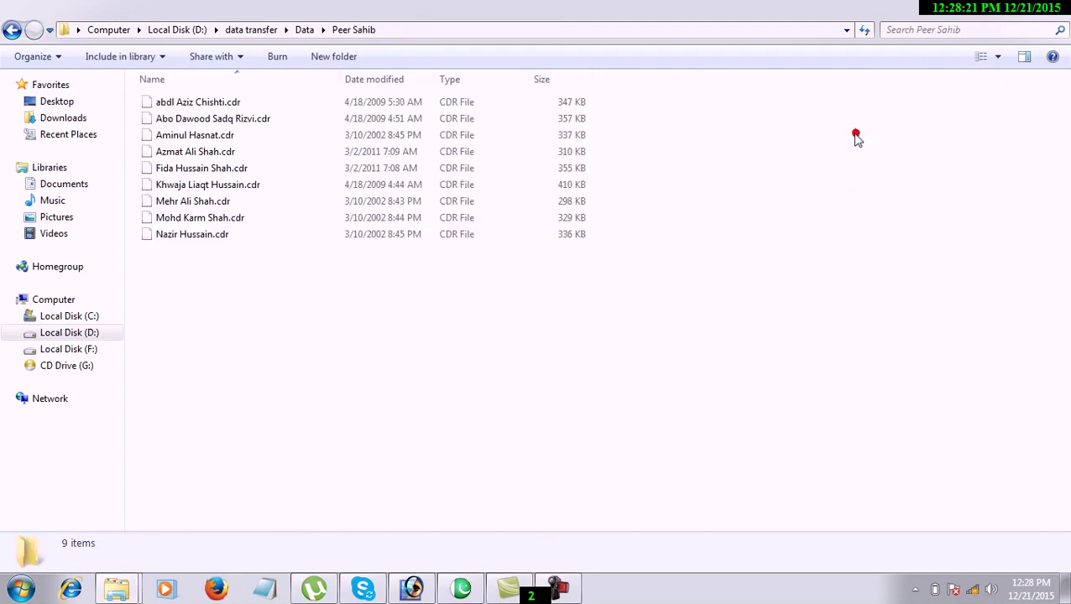
pyautogui.press('BackSpace')
pyautogui.doubleClick(951, 126)
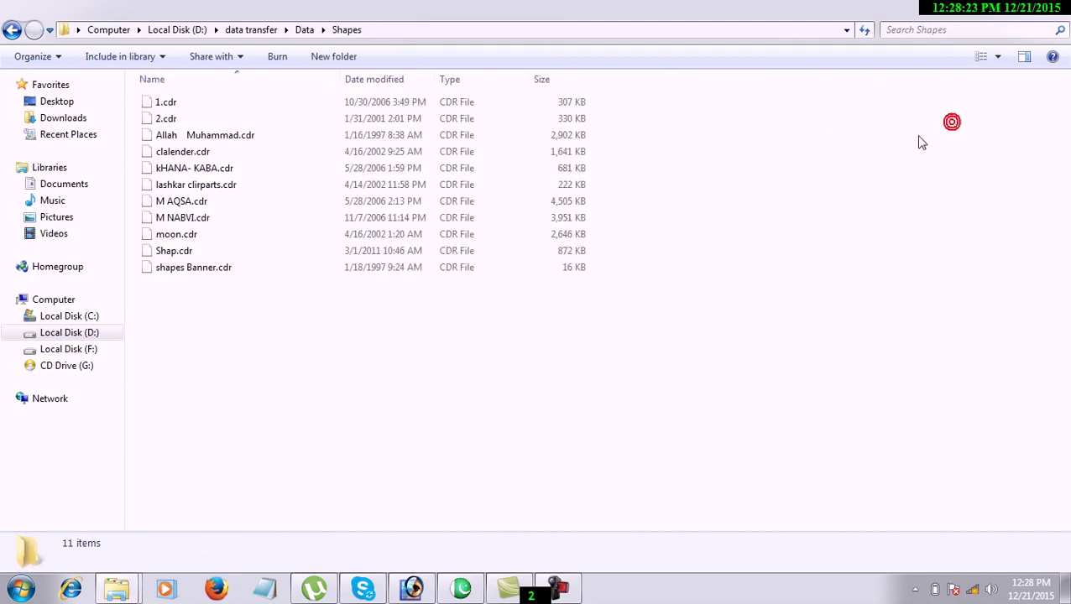
pyautogui.press('BackSpace')
# Step: Look over the contents of the Talwat, Tital and Titles folders, returning to Data each time
pyautogui.doubleClick(1033, 134)
pyautogui.press('BackSpace')
pyautogui.doubleClick(164, 225)
pyautogui.press('BackSpace')
pyautogui.click(262, 224)
pyautogui.doubleClick(262, 223)
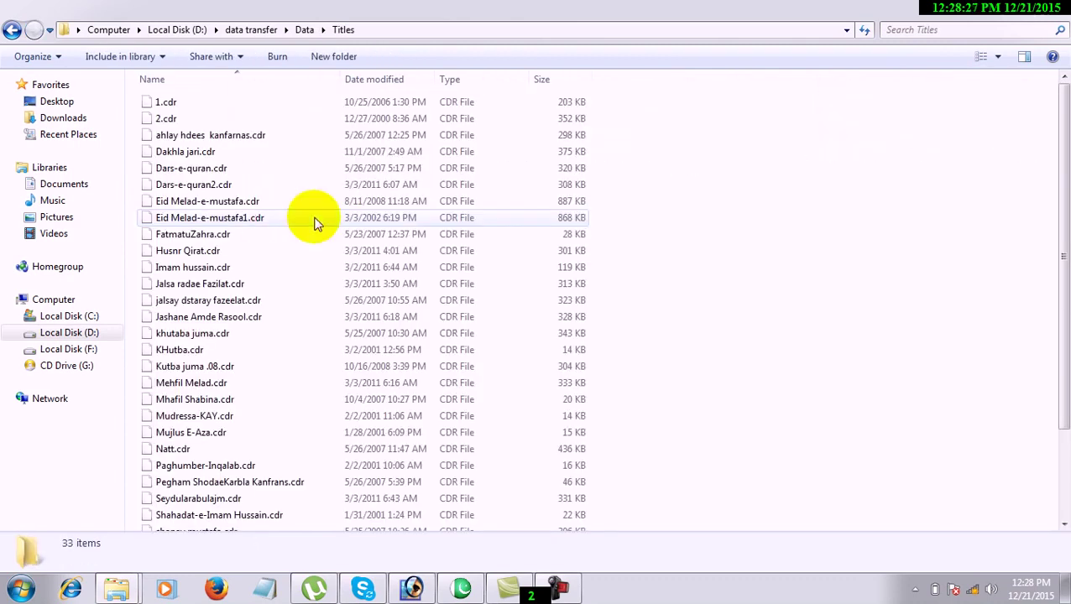
pyautogui.scroll(-2, 363, 227)
pyautogui.press('BackSpace')
pyautogui.doubleClick(362, 225)
pyautogui.scroll(-5, 360, 225)
pyautogui.scroll(-3, 360, 223)
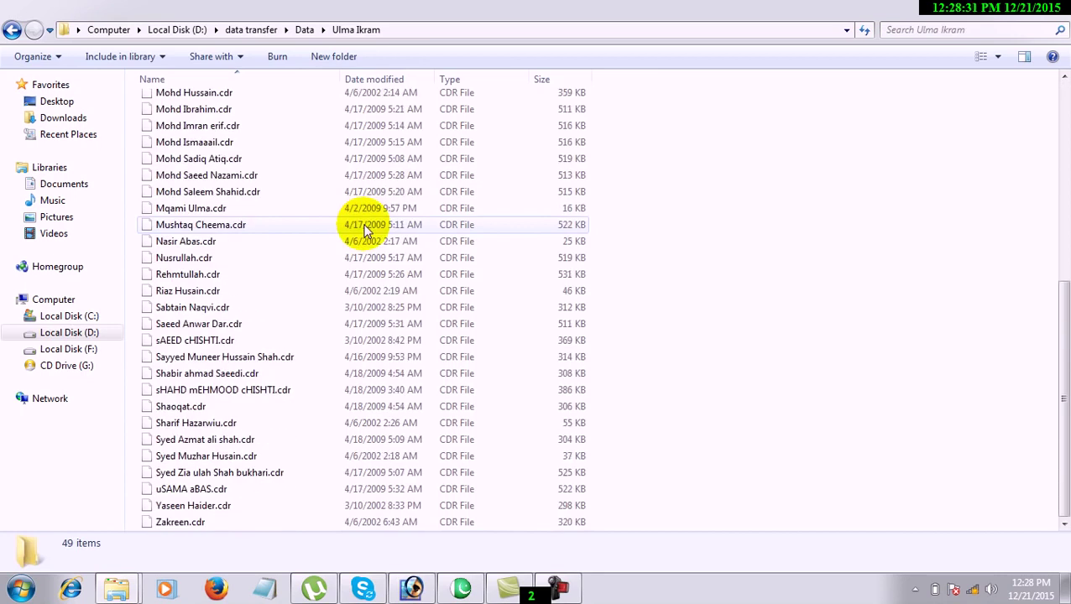
pyautogui.press('BackSpace')
pyautogui.doubleClick(174, 117)
pyautogui.press('BackSpace')
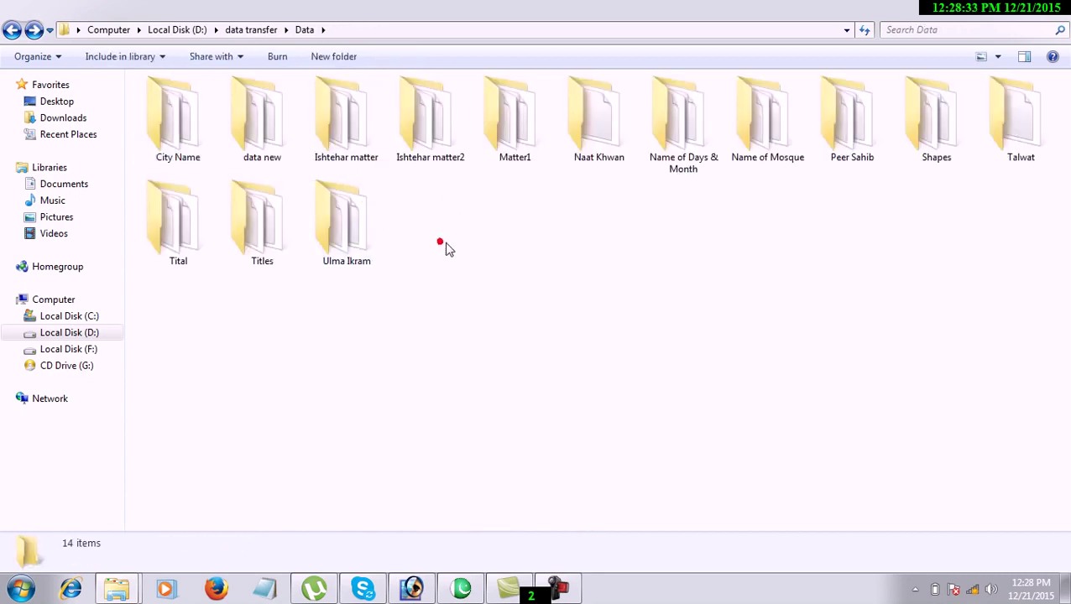
# Step: Return to data transfer, check the krizma 12x36 folder and close the file browser window
pyautogui.press('BackSpace')
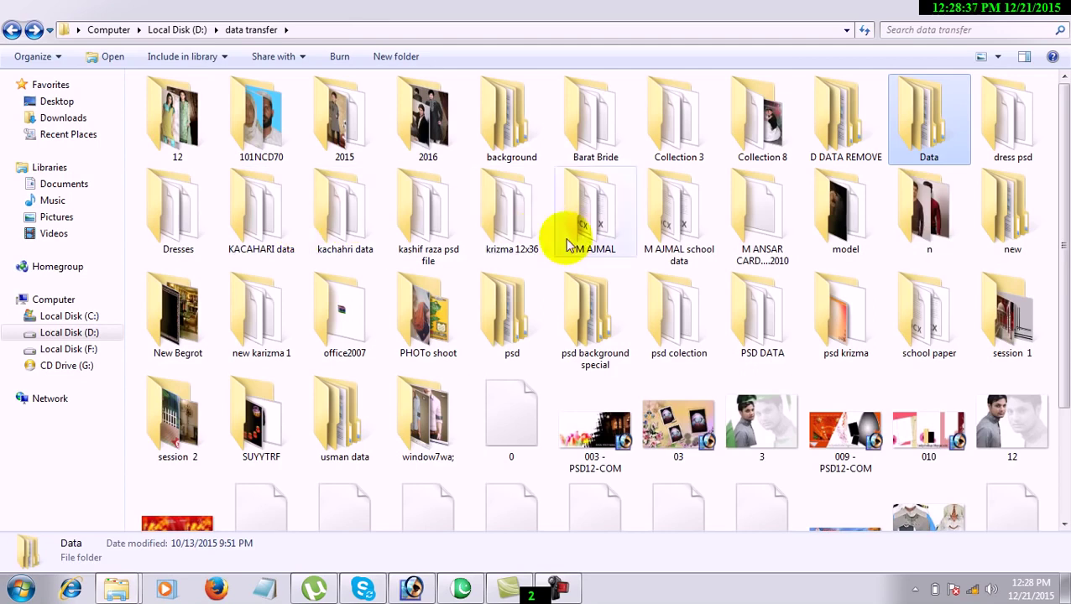
pyautogui.doubleClick(525, 211)
pyautogui.press('BackSpace')
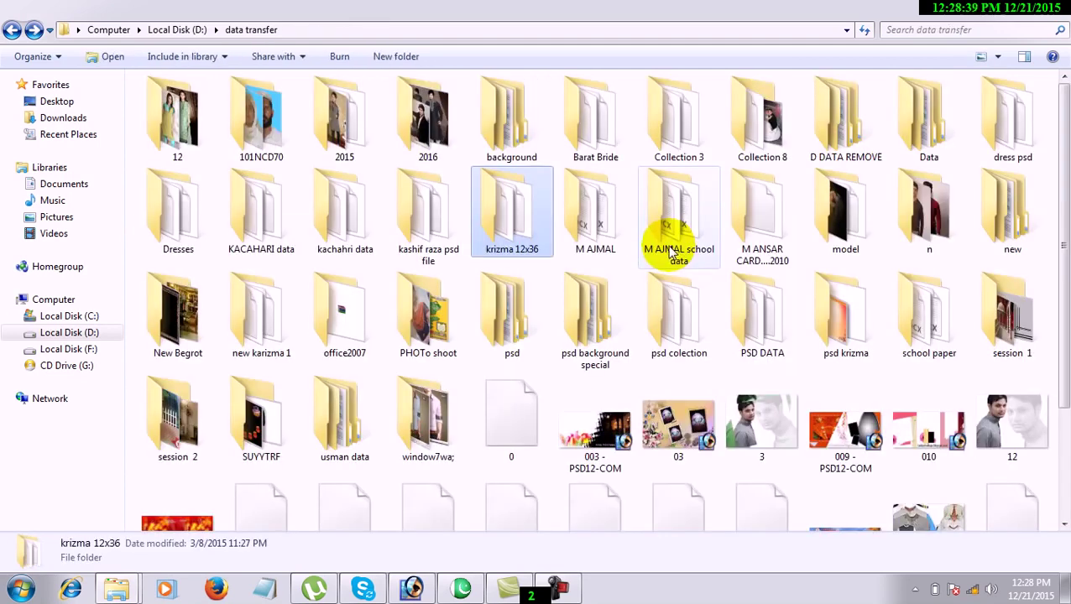
pyautogui.click(1045, 8)
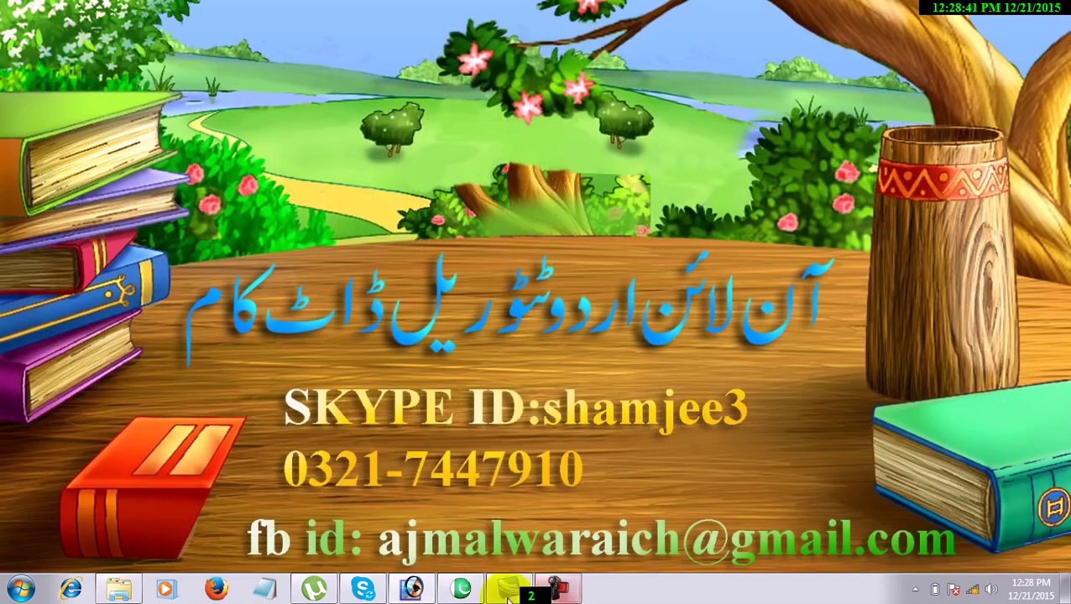
# Step: Switch to Photoshop and arrange the Untitled-2.psd portrait file and the gradient banner so both are accessible
pyautogui.click(436, 594)
pyautogui.moveTo(415, 84); pyautogui.dragTo(660, 82)
pyautogui.moveTo(353, 73); pyautogui.dragTo(241, 75)
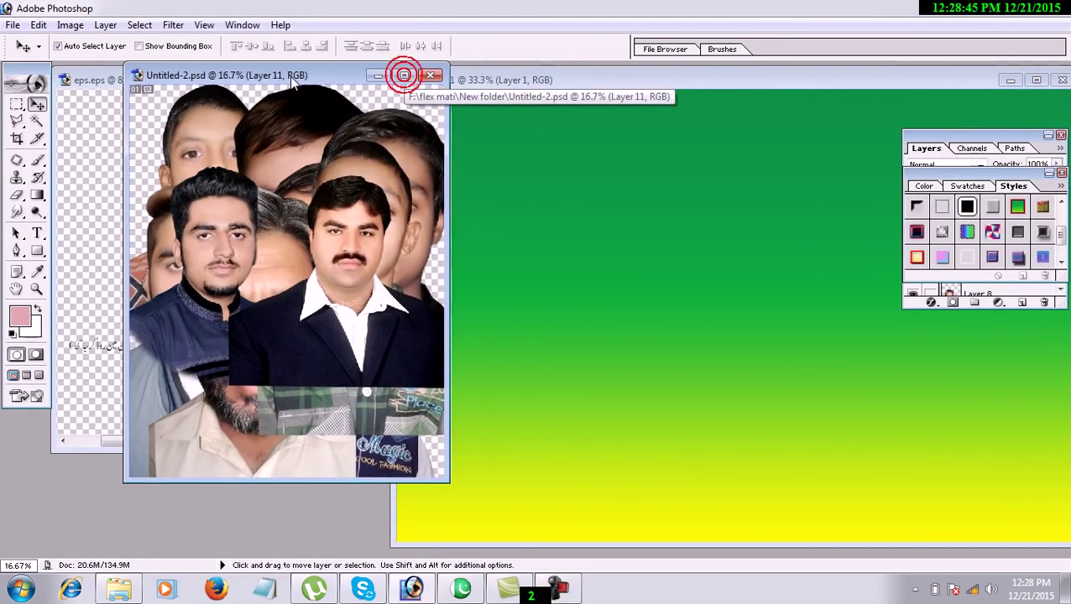
pyautogui.moveTo(586, 74); pyautogui.dragTo(468, 76)
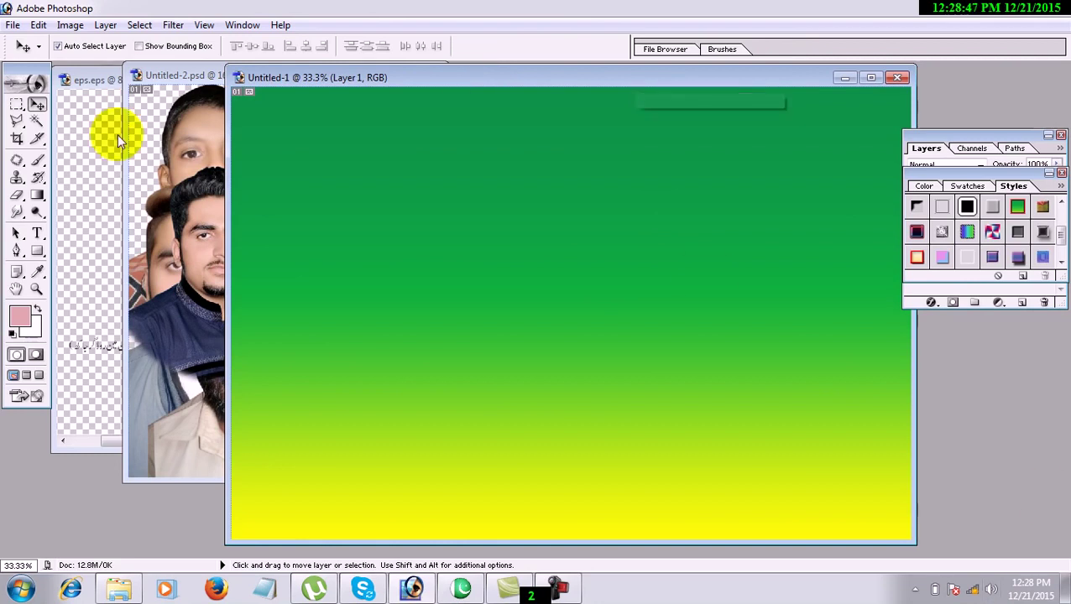
pyautogui.click(561, 592)
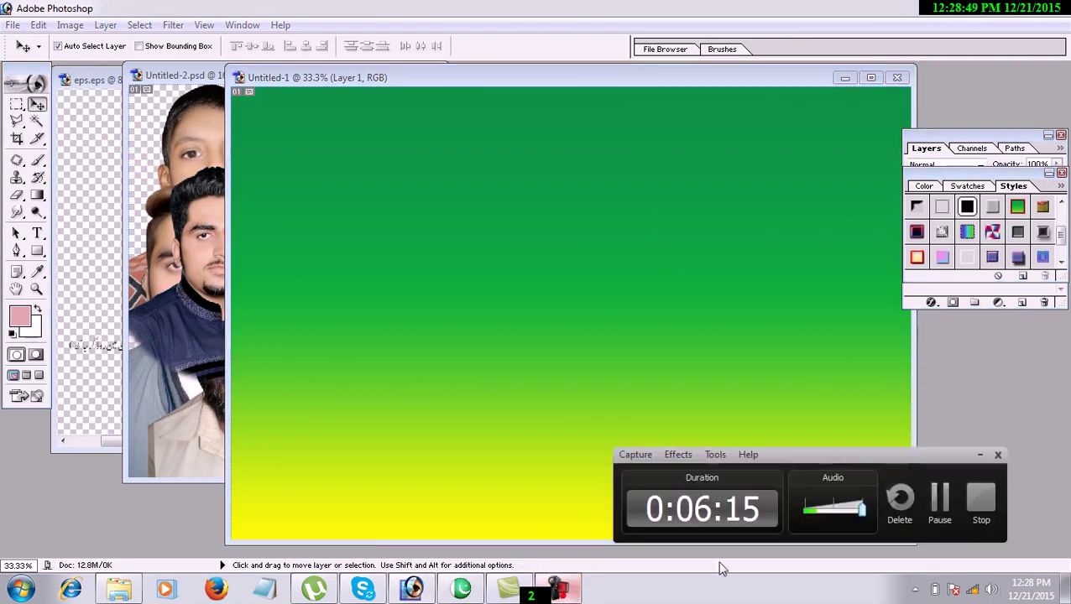
pyautogui.click(996, 504)
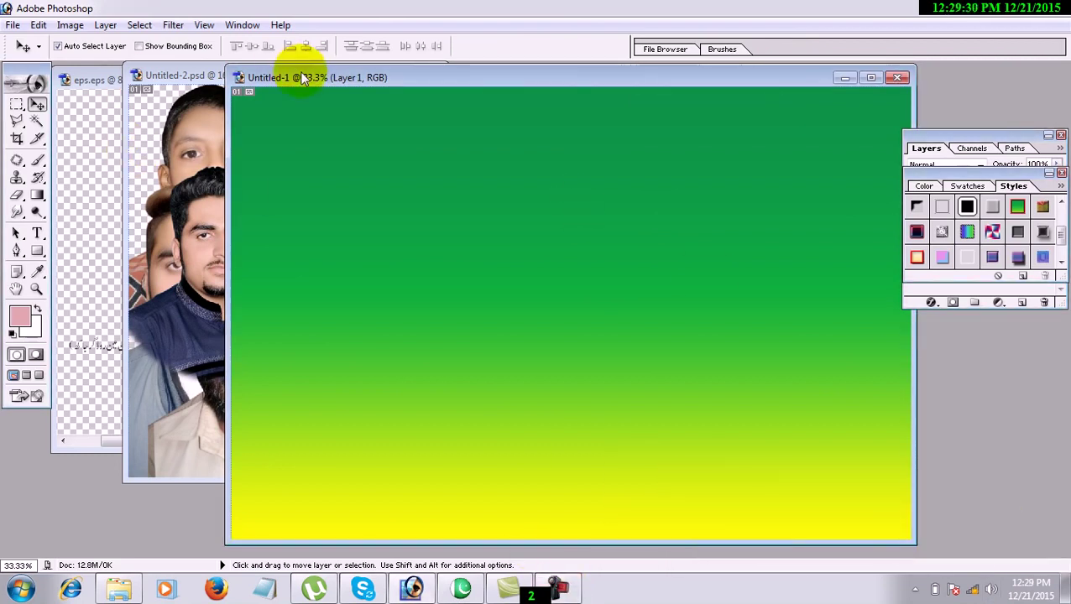
# Step: Copy the portrait of the man in the navy kurta from Untitled-2.psd onto the left half of the banner
pyautogui.moveTo(302, 78)
pyautogui.mouseDown()
pyautogui.moveTo(329, 79)
pyautogui.moveTo(314, 72)
pyautogui.mouseUp()
pyautogui.click(200, 170)
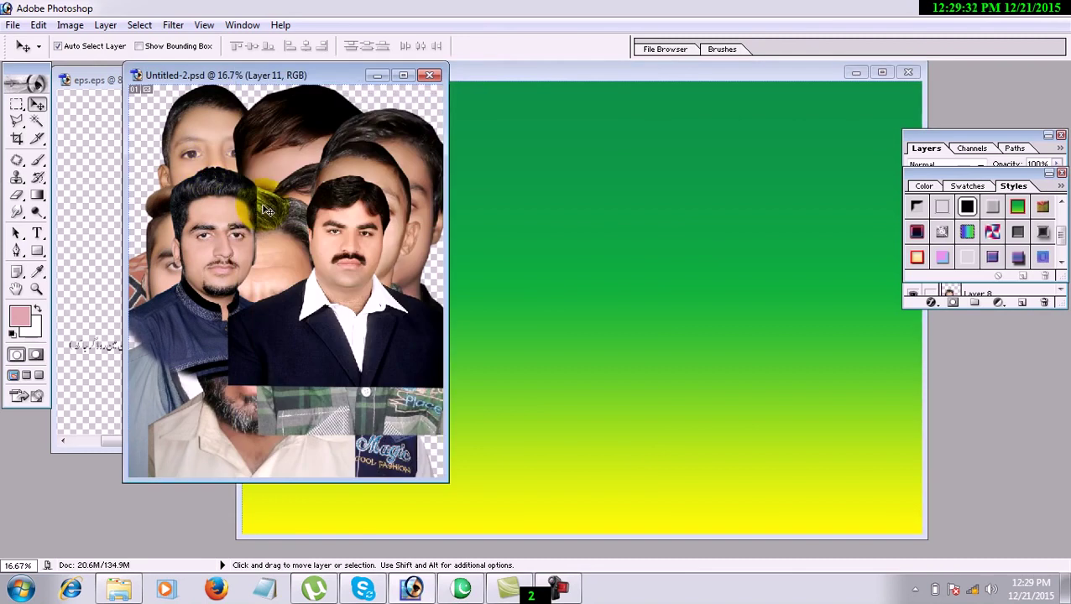
pyautogui.moveTo(216, 213); pyautogui.dragTo(422, 199)
pyautogui.click(561, 591)
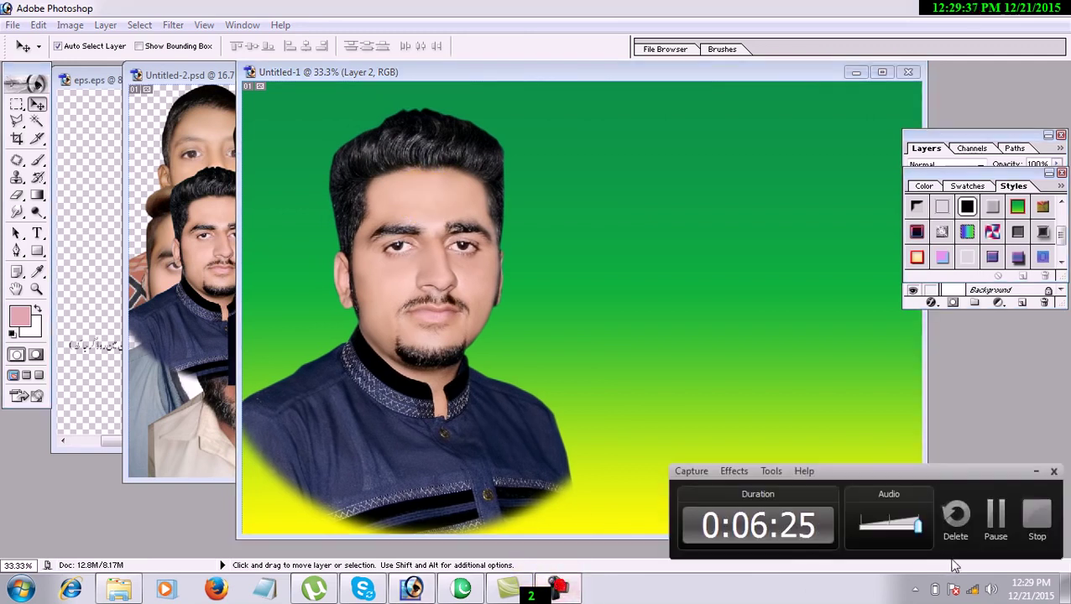
pyautogui.click(1011, 522)
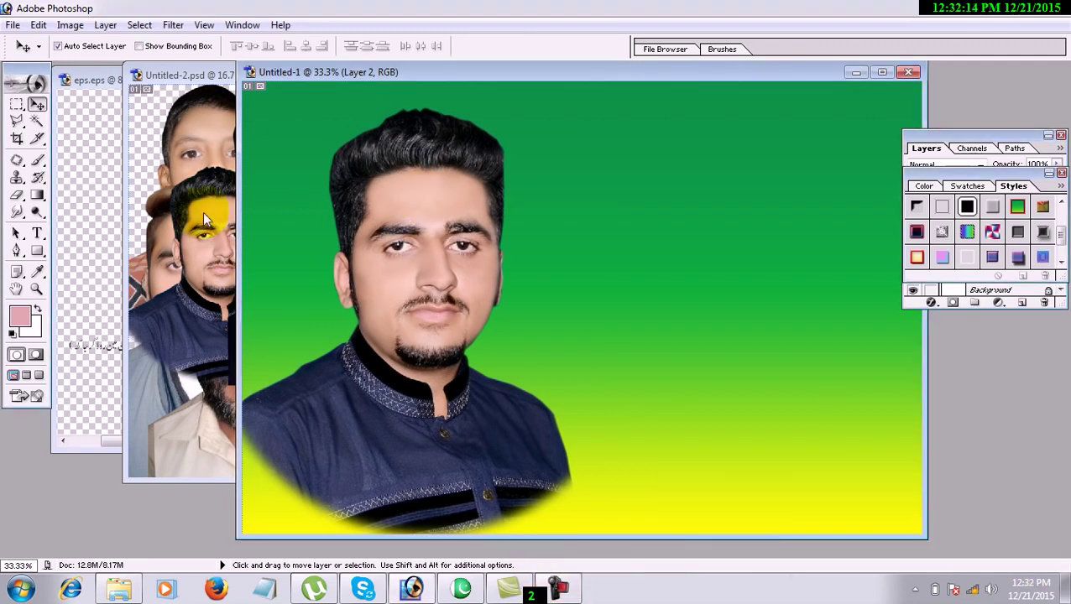
# Step: In Untitled-2.psd, reposition the suited man and copy an elliptical selection of him with 20 px feather to a new layer
pyautogui.click(175, 229)
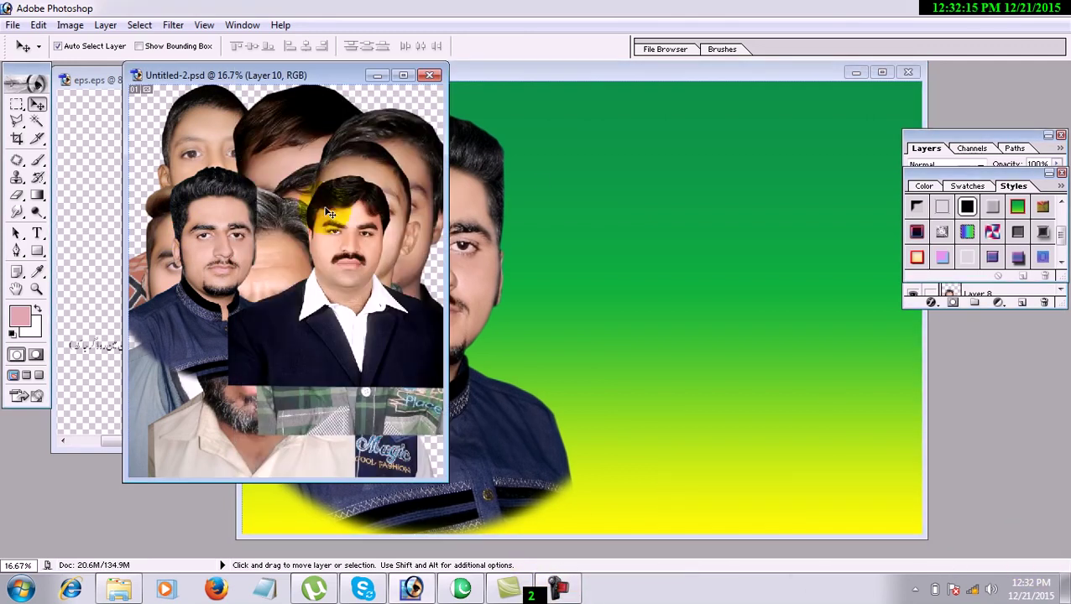
pyautogui.moveTo(349, 228); pyautogui.dragTo(297, 192)
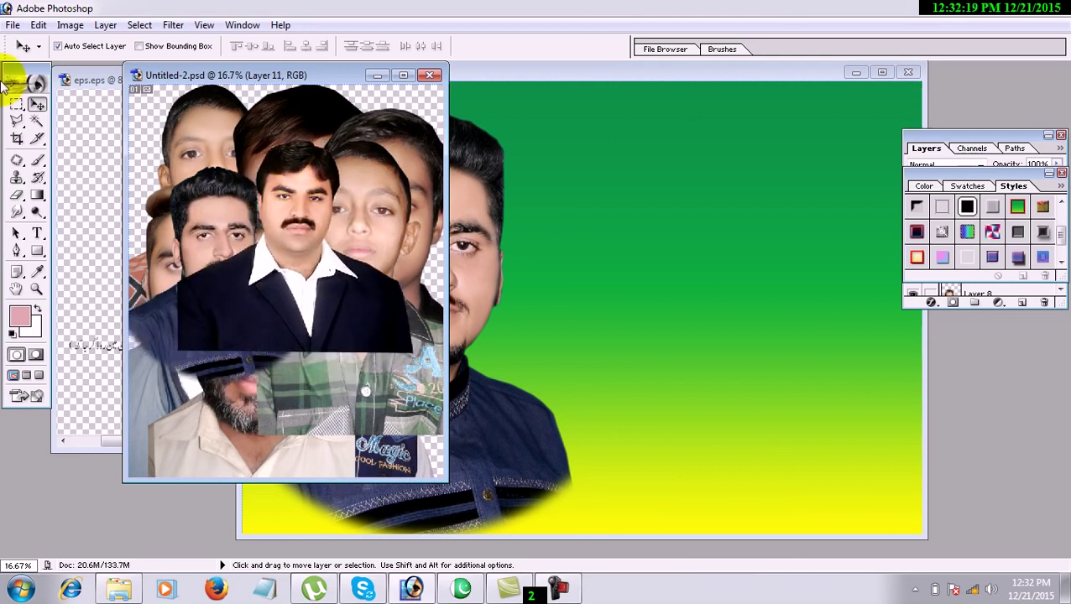
pyautogui.click(19, 103)
pyautogui.click(97, 119)
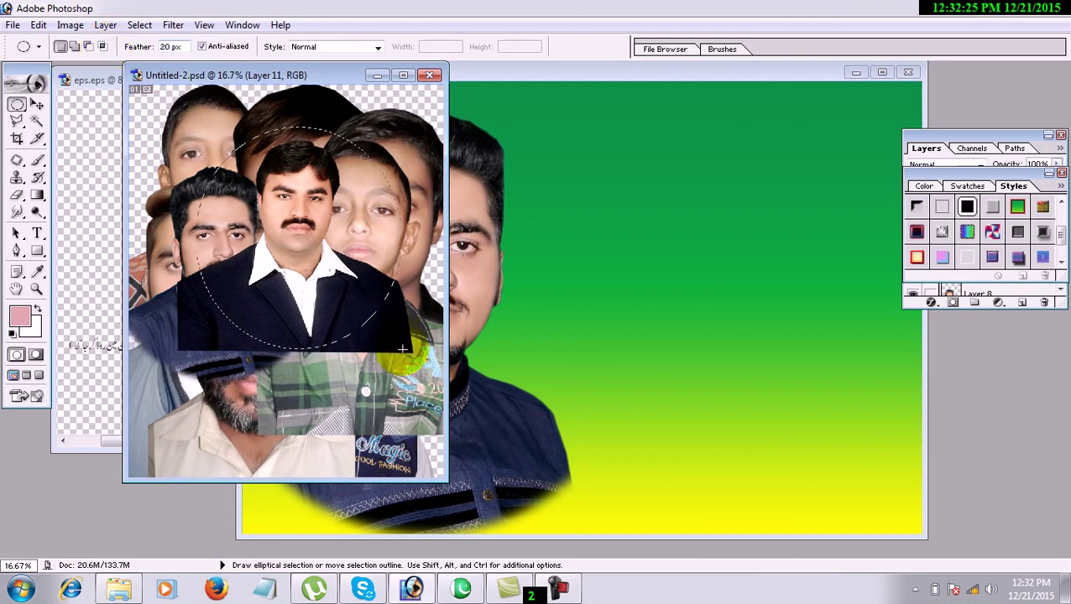
pyautogui.hotkey('ctrl', 'j')
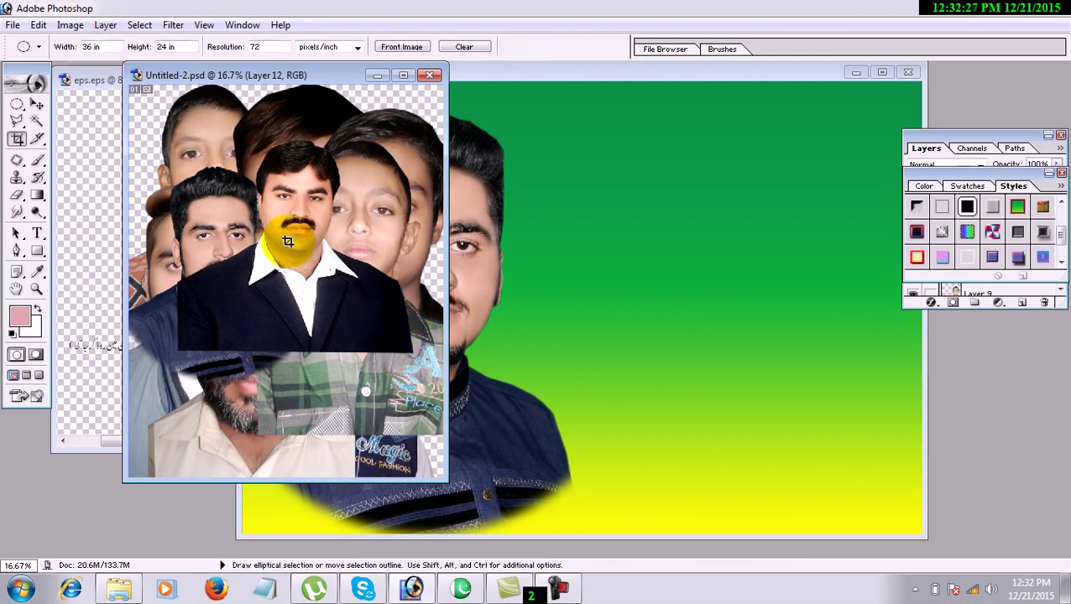
# Step: Copy the feathered suited portrait onto the right half of the banner and flip it horizontally
pyautogui.click(38, 104)
pyautogui.moveTo(327, 226); pyautogui.dragTo(696, 195)
pyautogui.moveTo(701, 75); pyautogui.dragTo(640, 74)
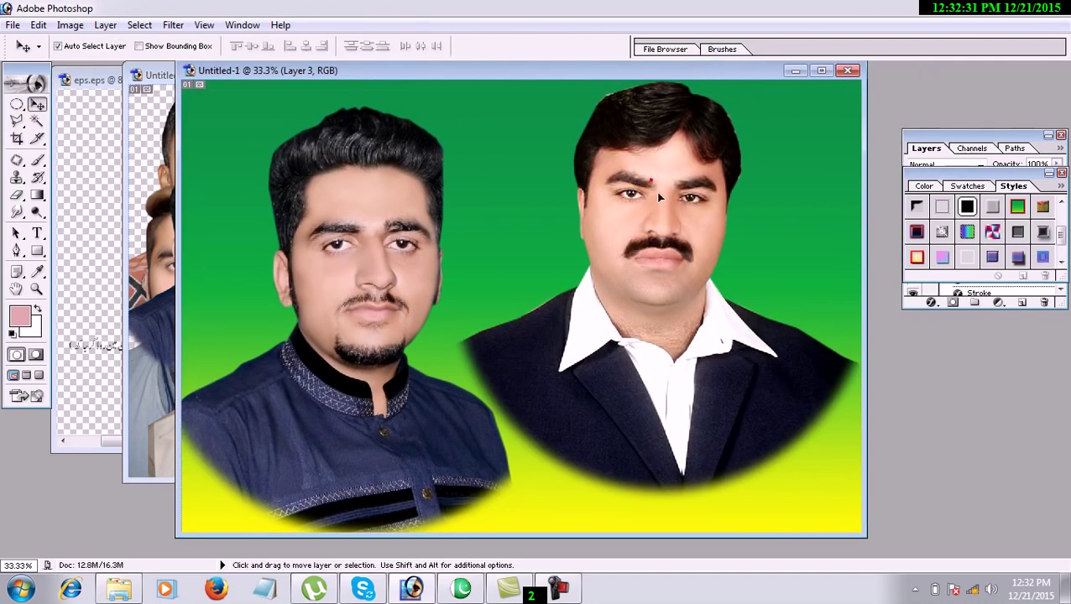
pyautogui.moveTo(648, 175); pyautogui.dragTo(667, 202)
pyautogui.hotkey('ctrl', 't')
pyautogui.rightClick(667, 203)
pyautogui.click(714, 391)
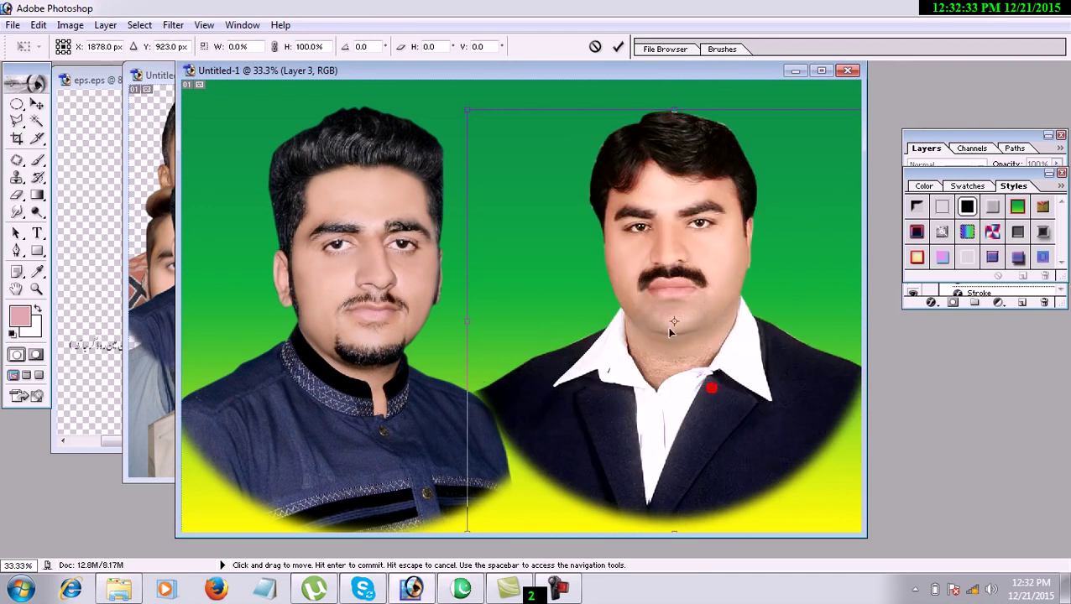
pyautogui.press('Return')
# Step: Scale down the navy-kurta portrait slightly and reposition it on the left half of the banner
pyautogui.moveTo(362, 225); pyautogui.dragTo(361, 195)
pyautogui.hotkey('ctrl', 't')
pyautogui.moveTo(411, 165); pyautogui.dragTo(408, 199)
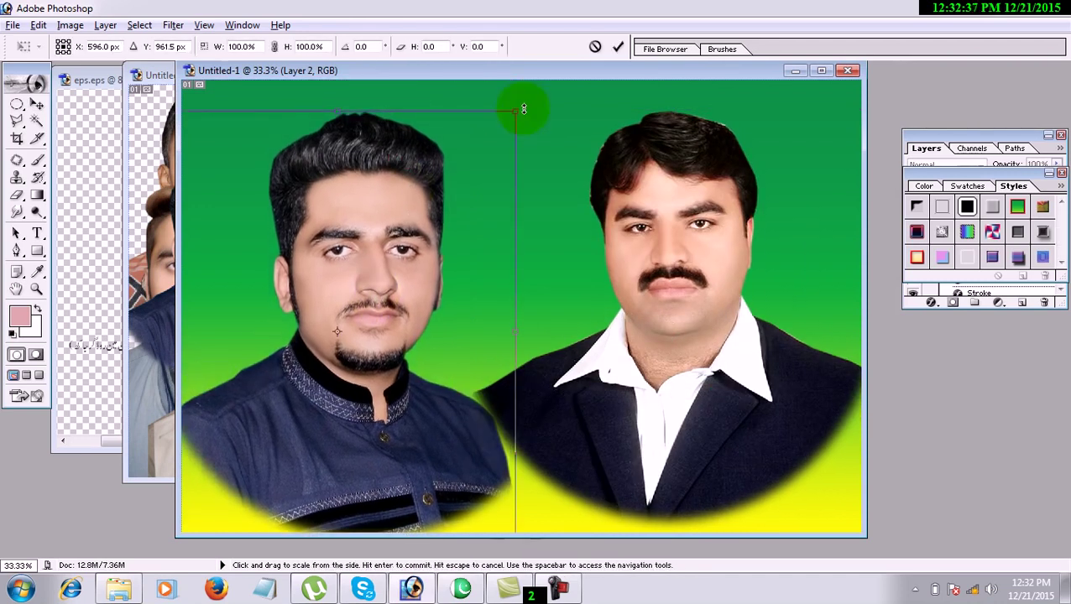
pyautogui.moveTo(517, 115); pyautogui.dragTo(497, 144)
pyautogui.press('Return')
pyautogui.moveTo(364, 247); pyautogui.dragTo(359, 236)
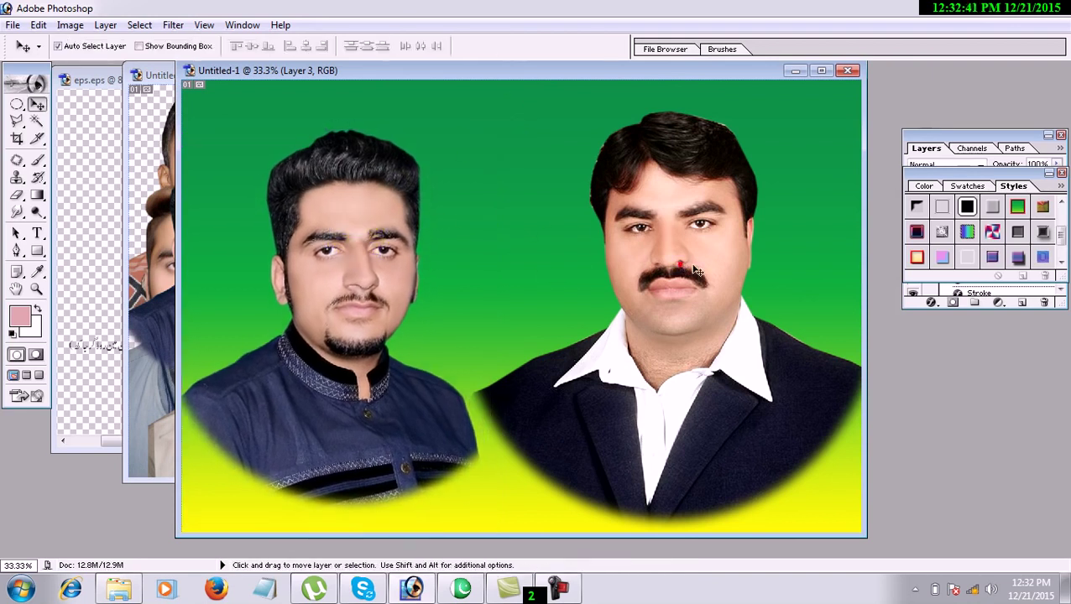
# Step: Scale the suited portrait to about 96.4% and nudge both portraits slightly upward
pyautogui.moveTo(696, 271); pyautogui.dragTo(709, 273)
pyautogui.hotkey('ctrl', 't')
pyautogui.moveTo(484, 111); pyautogui.dragTo(496, 120)
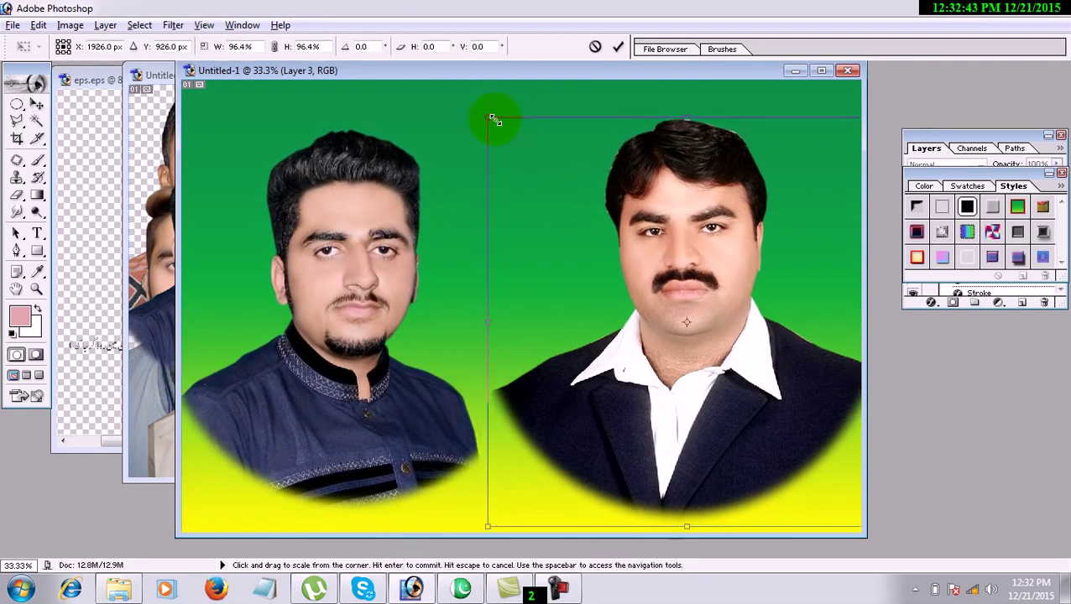
pyautogui.doubleClick(695, 236)
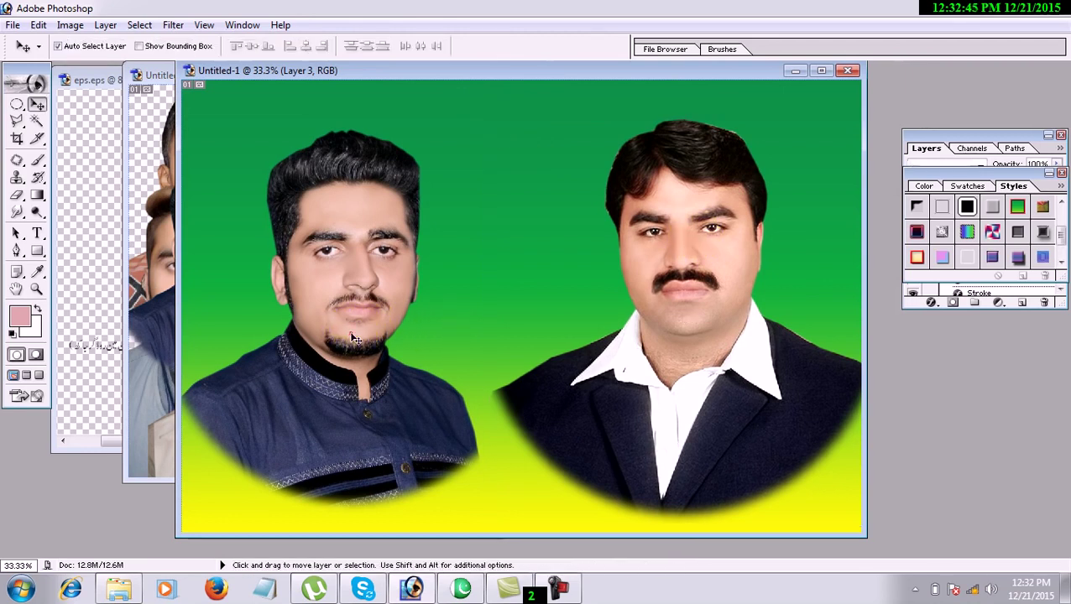
pyautogui.moveTo(350, 338); pyautogui.dragTo(351, 334)
pyautogui.moveTo(675, 299); pyautogui.dragTo(676, 290)
# Step: Shrink the suited portrait slightly more, move it a little lower, and shift the navy-kurta portrait upward
pyautogui.hotkey('ctrl', 't')
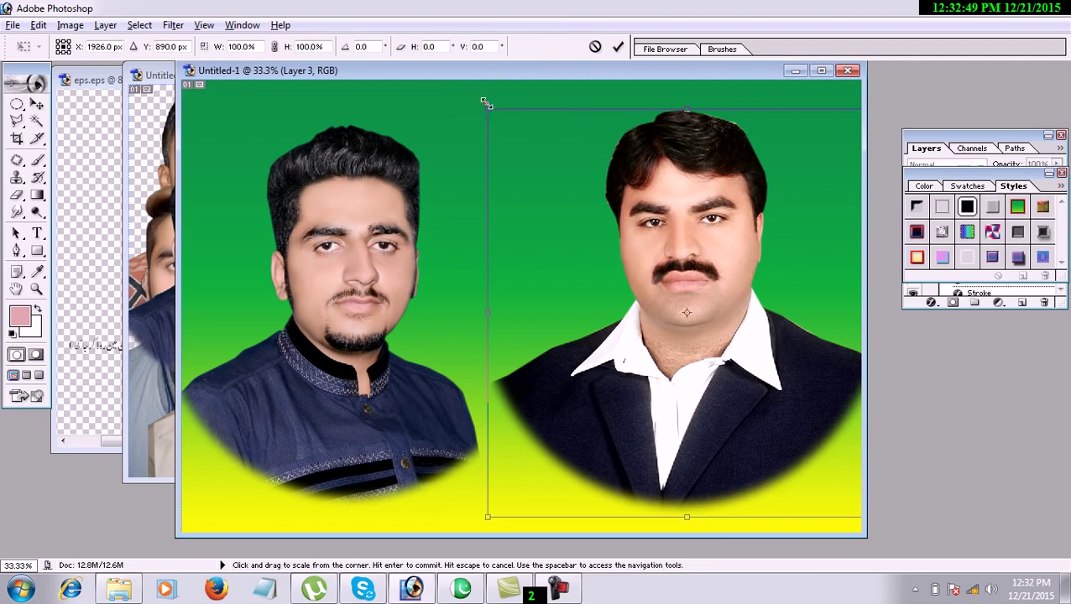
pyautogui.moveTo(483, 102); pyautogui.dragTo(494, 114)
pyautogui.doubleClick(684, 194)
pyautogui.moveTo(716, 238); pyautogui.dragTo(713, 250)
pyautogui.moveTo(357, 234); pyautogui.dragTo(357, 226)
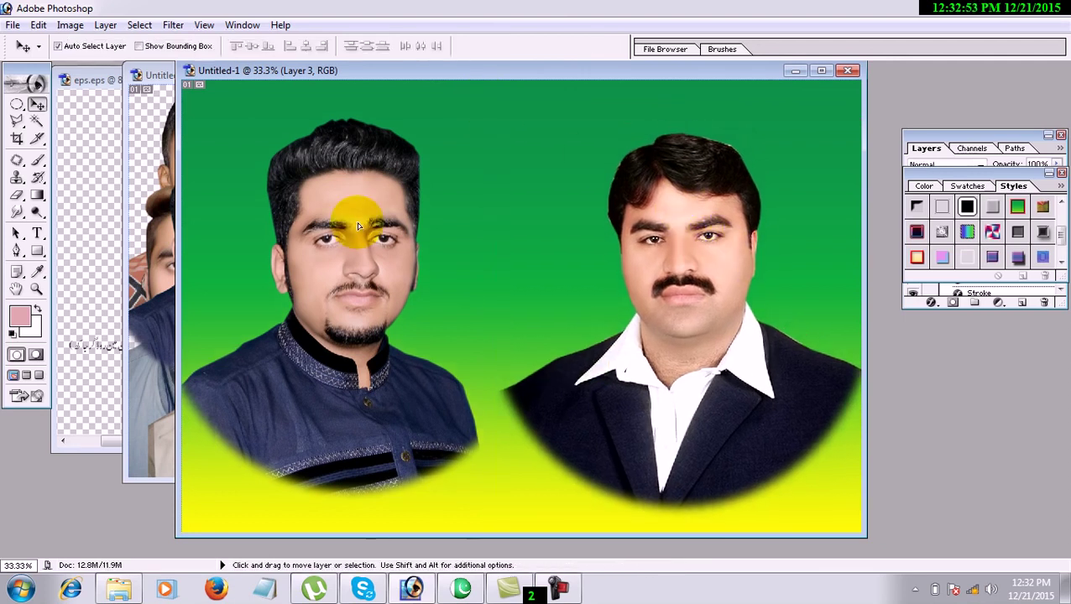
# Step: Minimize Untitled-2.psd and open wallpaper.psd, shahbaz-sharif15.psd and the Nawaz Sharif PSD from New folder
pyautogui.click(143, 131)
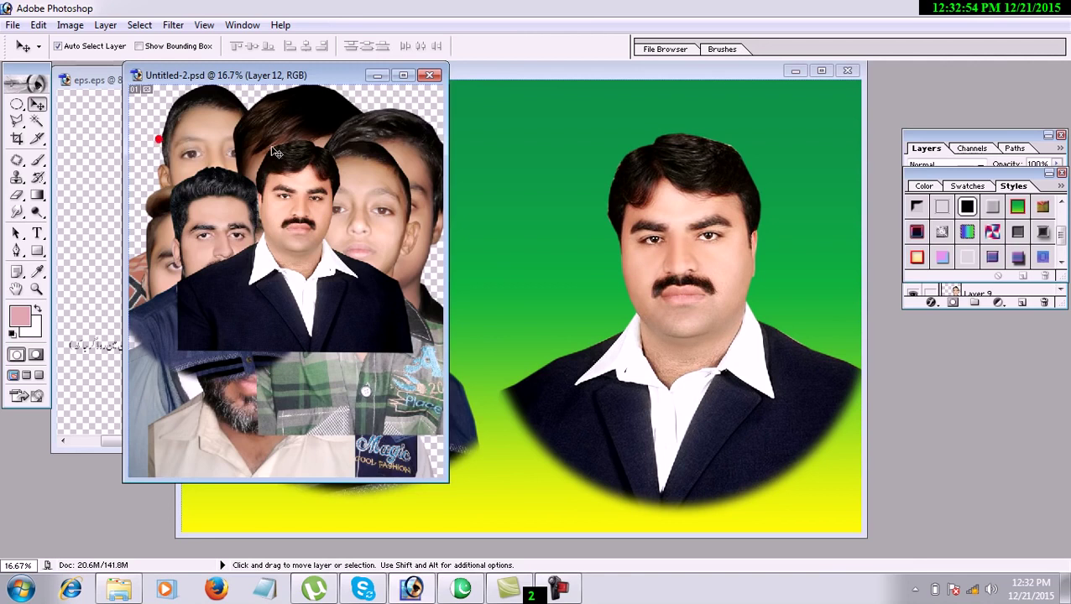
pyautogui.click(377, 75)
pyautogui.doubleClick(121, 470)
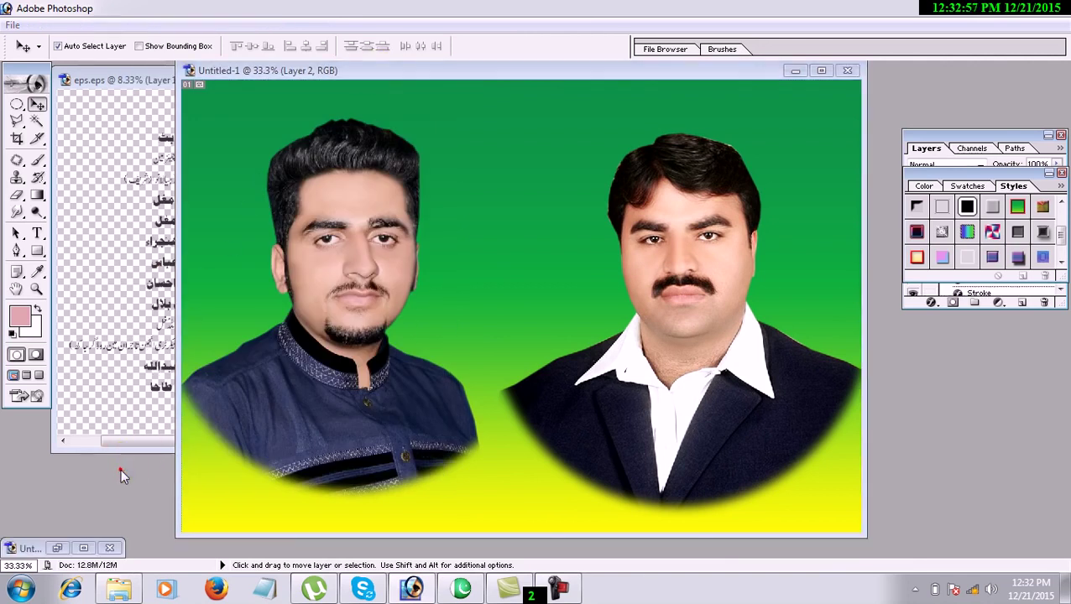
pyautogui.click(526, 235)
pyautogui.press('BackSpace')
pyautogui.scroll(-3, 530, 242)
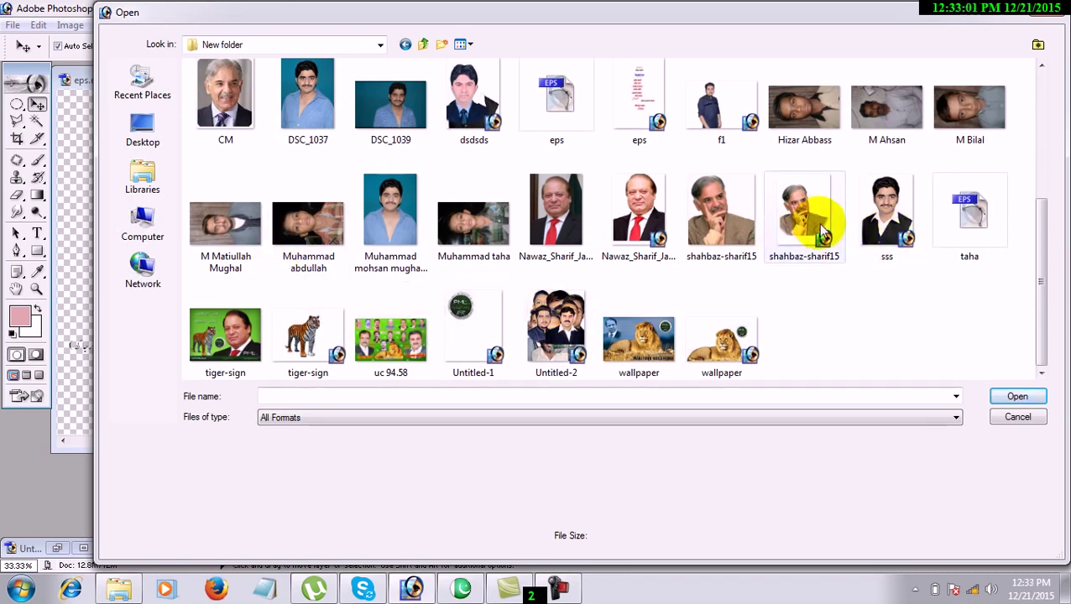
pyautogui.click(808, 220)
pyautogui.keyDown('ctrl'); pyautogui.click(749, 340); pyautogui.keyUp('ctrl')
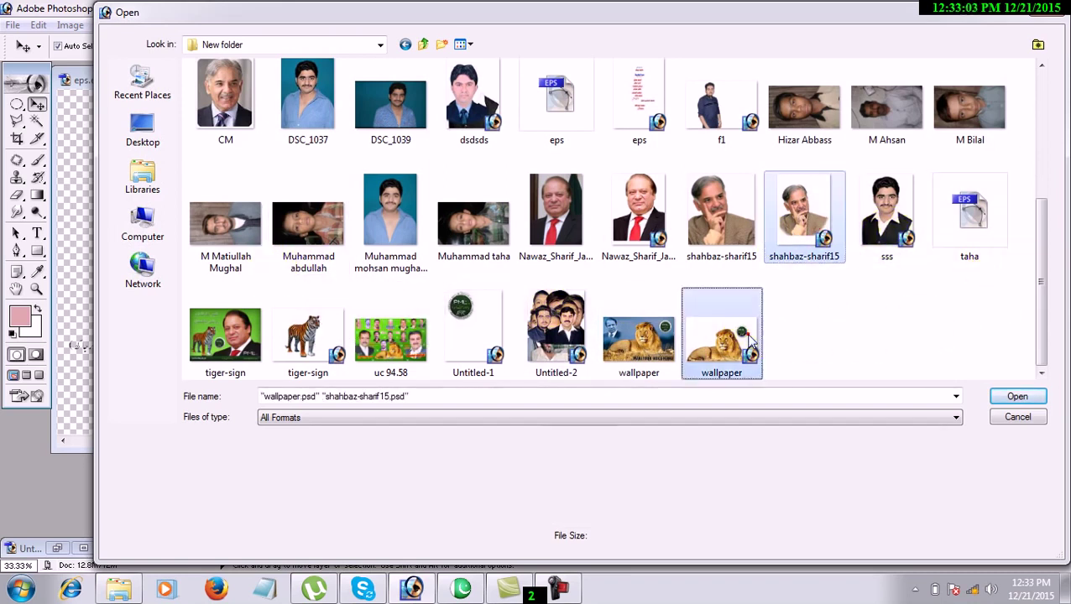
pyautogui.moveTo(1043, 315)
pyautogui.mouseDown()
pyautogui.moveTo(1052, 155)
pyautogui.moveTo(1045, 318)
pyautogui.mouseUp()
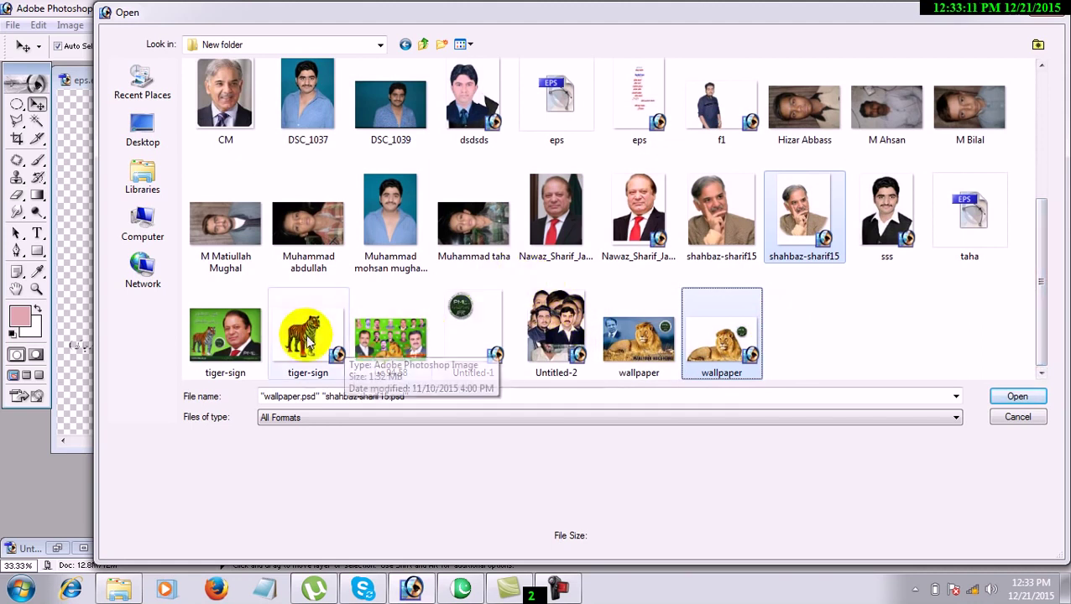
pyautogui.keyDown('ctrl'); pyautogui.click(642, 205); pyautogui.keyUp('ctrl')
pyautogui.click(1018, 398)
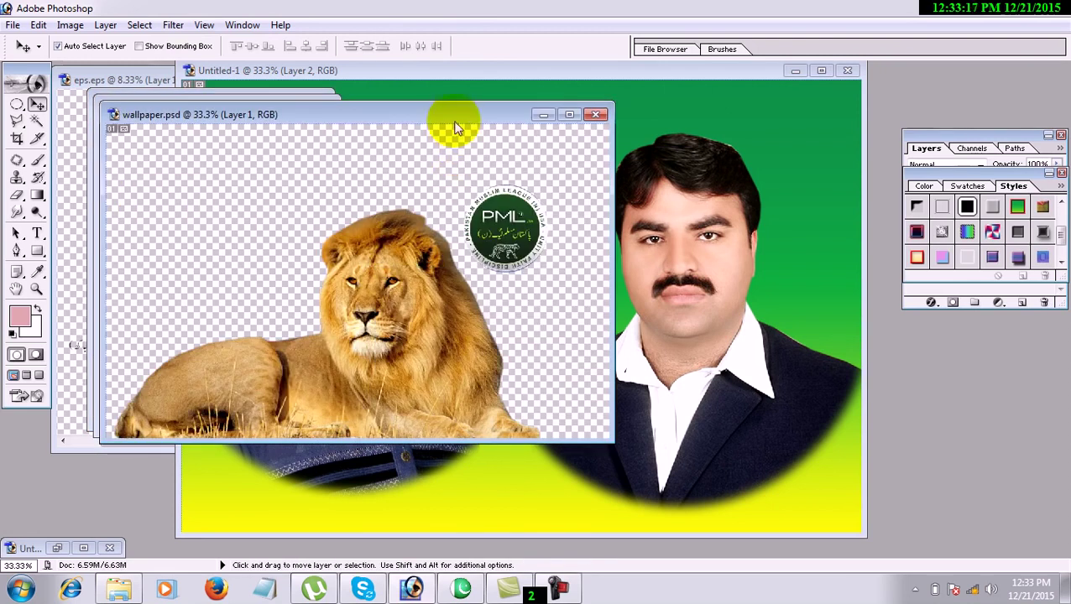
# Step: Copy the lion from wallpaper.psd into the banner and scale it down between the two portraits
pyautogui.moveTo(454, 123); pyautogui.dragTo(318, 99)
pyautogui.moveTo(256, 295); pyautogui.dragTo(504, 256)
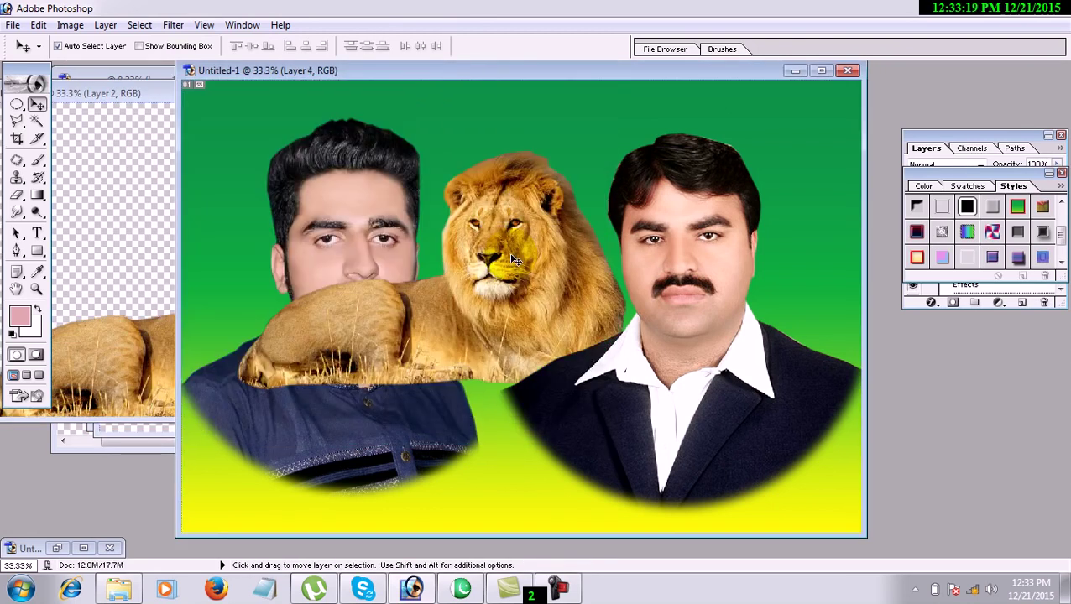
pyautogui.hotkey('ctrl', 't')
pyautogui.moveTo(563, 279); pyautogui.dragTo(612, 297)
pyautogui.moveTo(718, 411); pyautogui.dragTo(694, 401)
pyautogui.doubleClick(571, 330)
# Step: Reposition the two portraits and the lion so the lion's head sits in the gap between the men
pyautogui.moveTo(358, 288); pyautogui.dragTo(338, 319)
pyautogui.moveTo(572, 250); pyautogui.dragTo(554, 281)
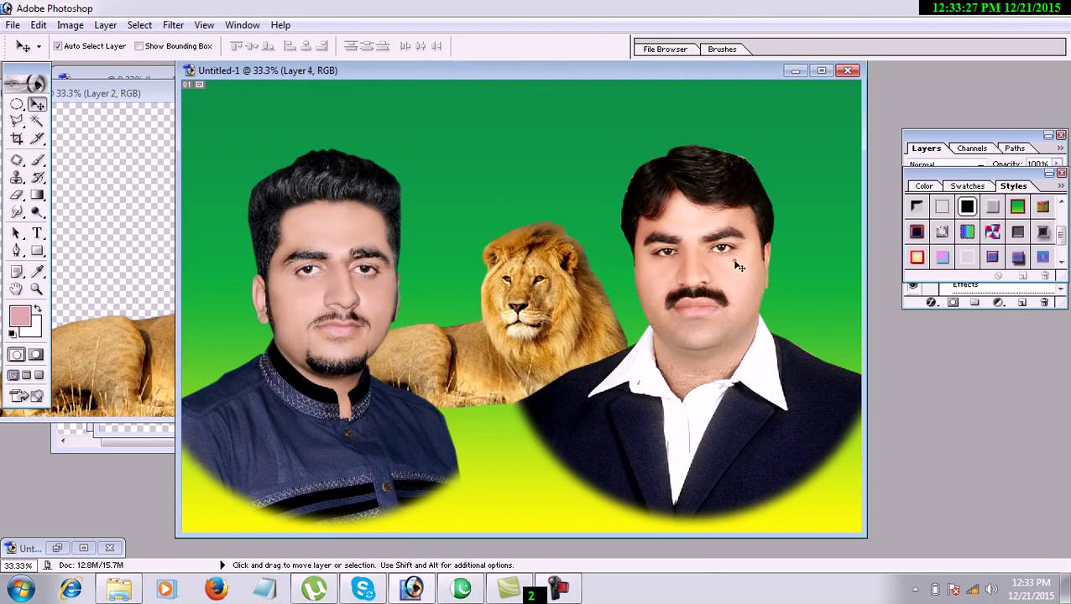
pyautogui.moveTo(735, 261); pyautogui.dragTo(745, 282)
pyautogui.moveTo(347, 275); pyautogui.dragTo(356, 258)
# Step: Enlarge the navy-kurta portrait slightly, then fine-tune its position and that of the lion
pyautogui.hotkey('ctrl', 't')
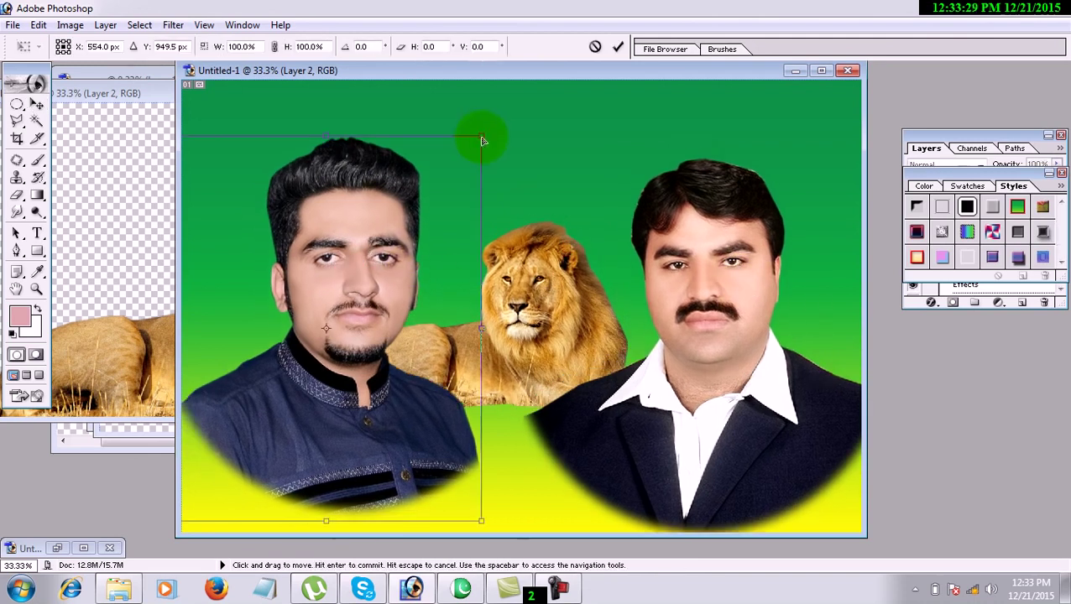
pyautogui.moveTo(485, 135); pyautogui.dragTo(485, 132)
pyautogui.press('Return')
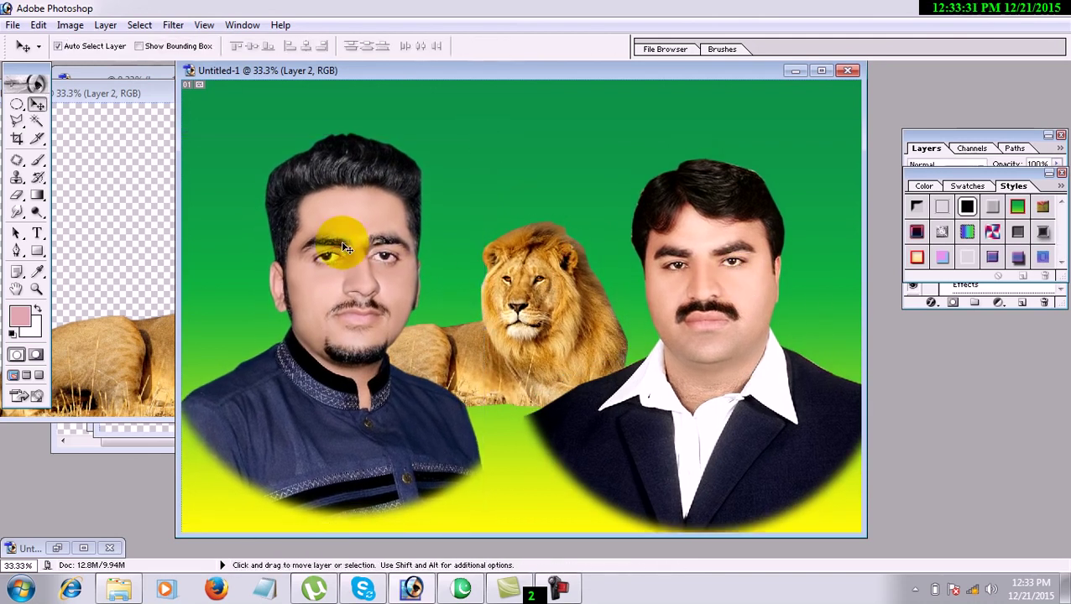
pyautogui.moveTo(335, 232); pyautogui.dragTo(344, 243)
pyautogui.moveTo(573, 277); pyautogui.dragTo(588, 288)
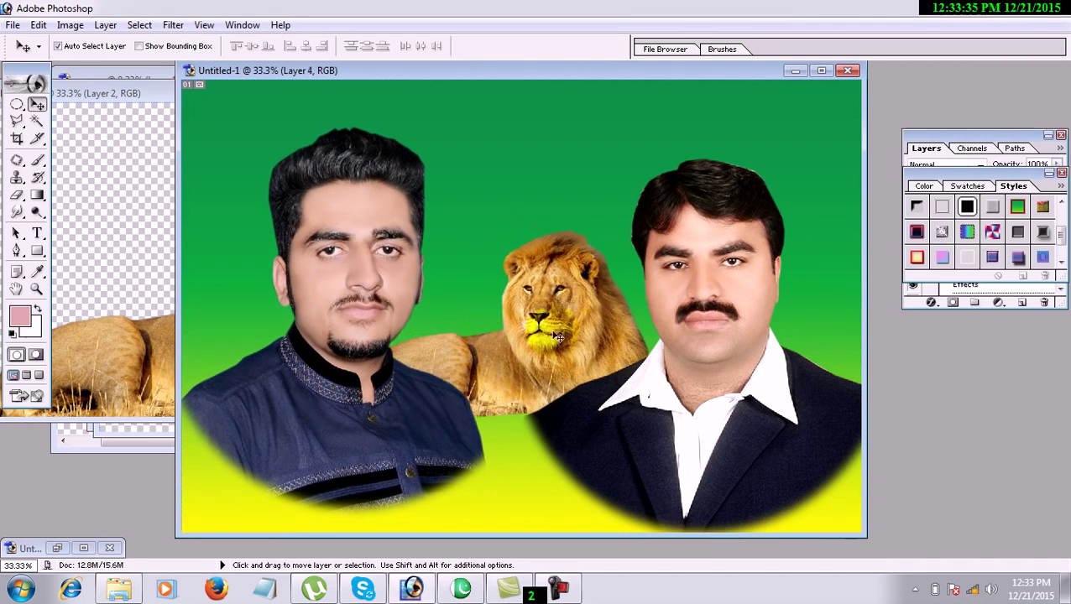
pyautogui.moveTo(559, 336); pyautogui.dragTo(550, 339)
# Step: Copy the round PML logo from wallpaper.psd, enlarge it above the lion's head, and close wallpaper.psd
pyautogui.click(104, 311)
pyautogui.moveTo(367, 212); pyautogui.dragTo(525, 178)
pyautogui.hotkey('ctrl', 't')
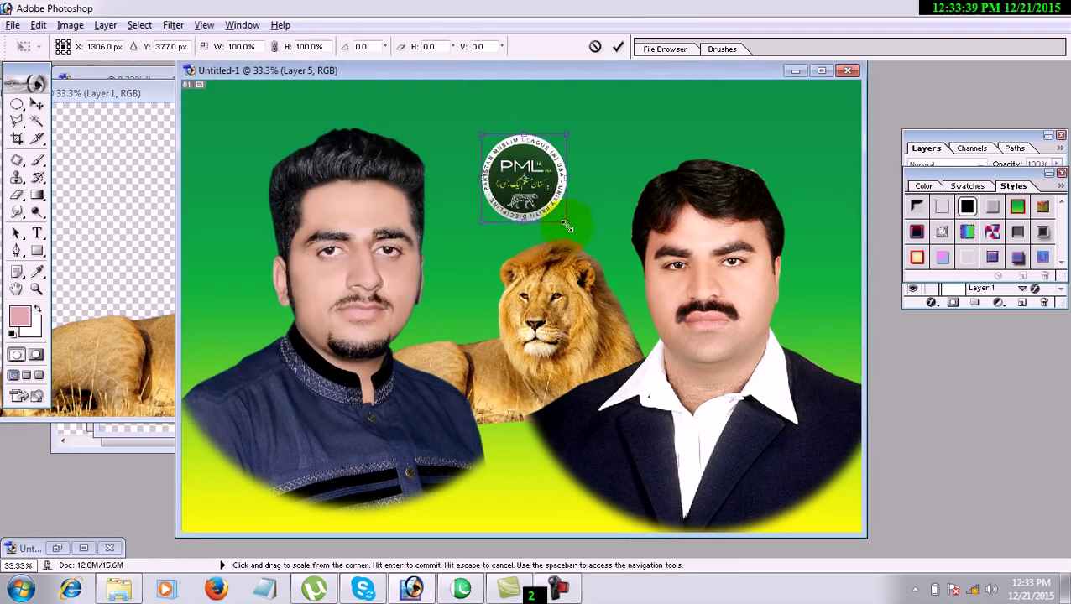
pyautogui.moveTo(566, 225); pyautogui.dragTo(581, 237)
pyautogui.press('Return')
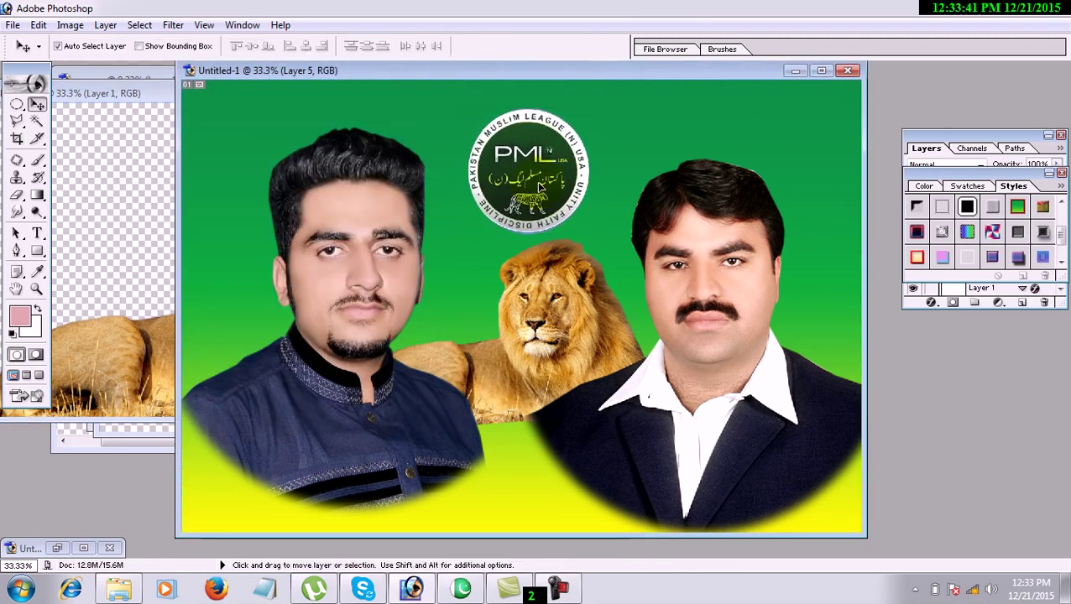
pyautogui.moveTo(539, 186); pyautogui.dragTo(541, 178)
pyautogui.click(373, 183)
pyautogui.click(133, 146)
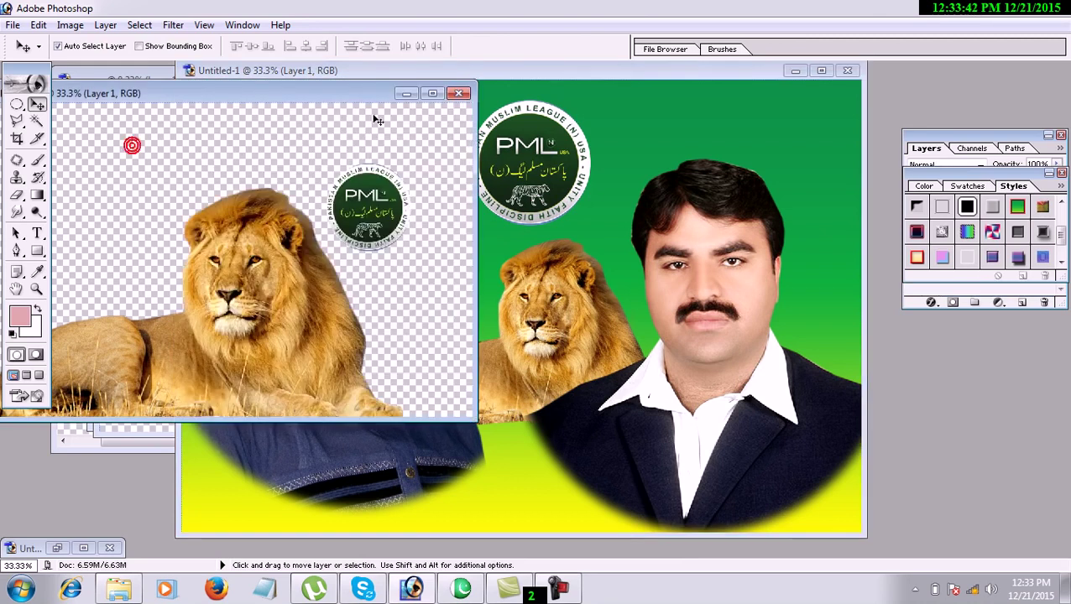
pyautogui.click(454, 98)
# Step: Copy the Shahbaz Sharif portrait into the banner, shrink it into the upper-left corner, and close its source file
pyautogui.click(94, 186)
pyautogui.moveTo(177, 223); pyautogui.dragTo(248, 130)
pyautogui.hotkey('ctrl', 't')
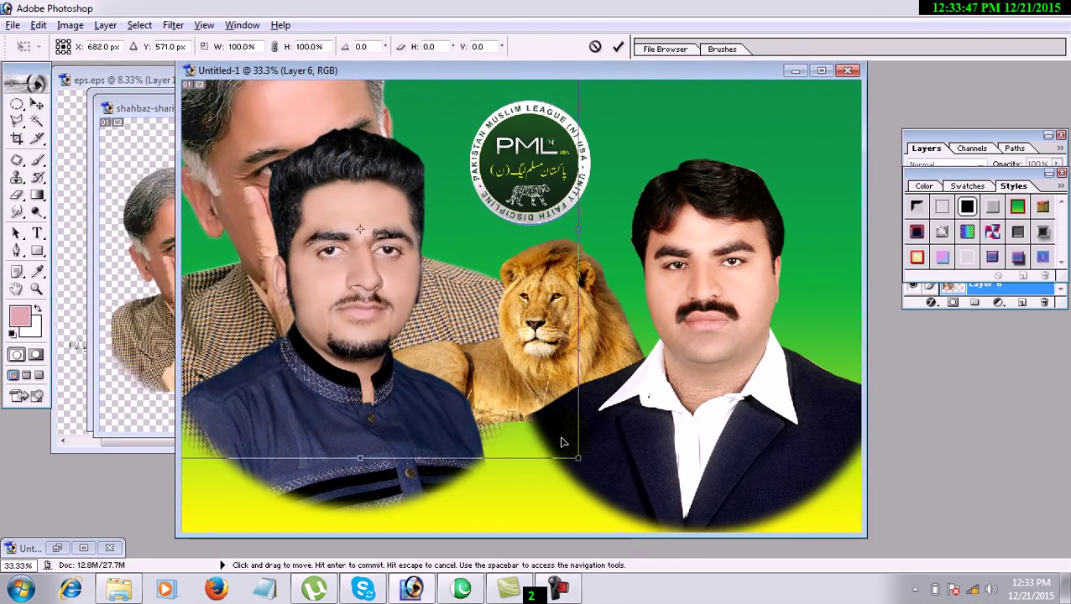
pyautogui.moveTo(577, 462); pyautogui.dragTo(399, 269)
pyautogui.moveTo(358, 208); pyautogui.dragTo(233, 124)
pyautogui.press('Return')
pyautogui.click(135, 137)
pyautogui.click(318, 111)
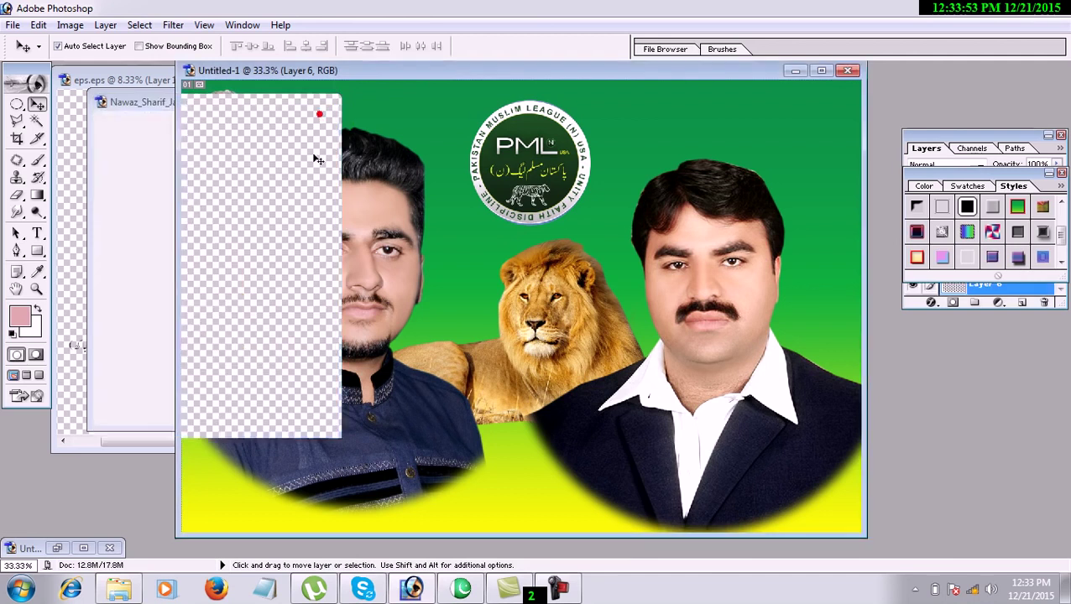
# Step: In Nawaz_Sharif_January_2015.psd, copy the portrait to a new layer through an elliptical selection feathered 20 px
pyautogui.click(136, 205)
pyautogui.moveTo(192, 199)
pyautogui.mouseDown()
pyautogui.moveTo(232, 191)
pyautogui.moveTo(187, 202)
pyautogui.mouseUp()
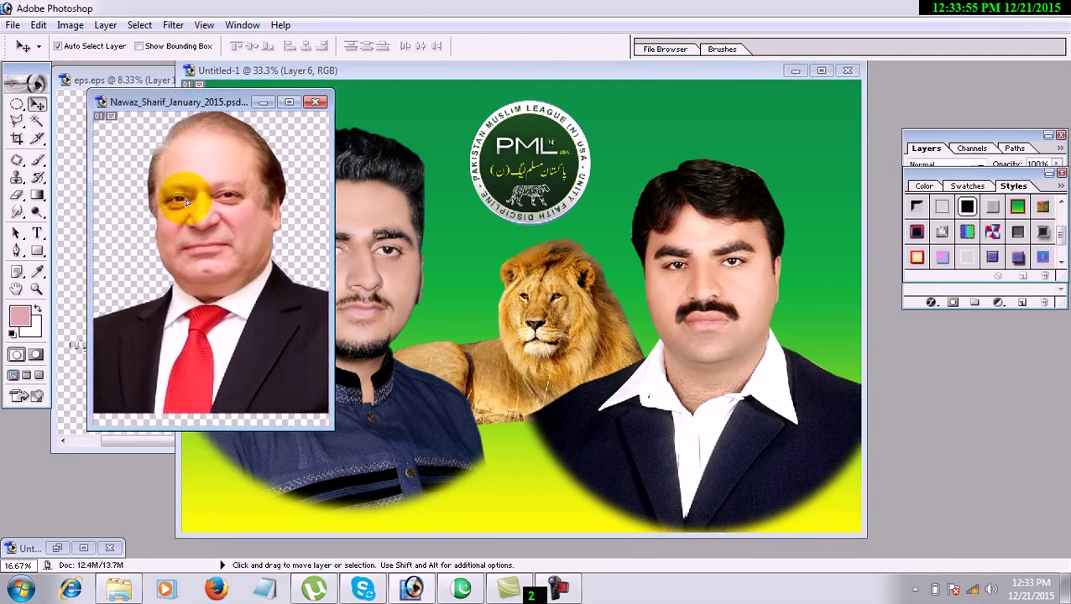
pyautogui.click(19, 105)
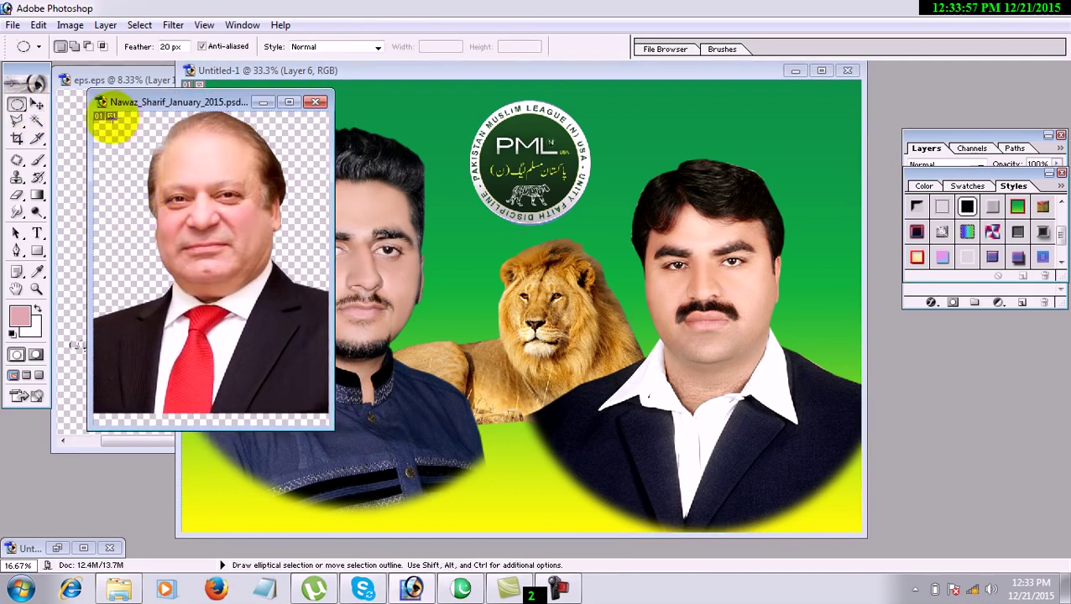
pyautogui.doubleClick(141, 101)
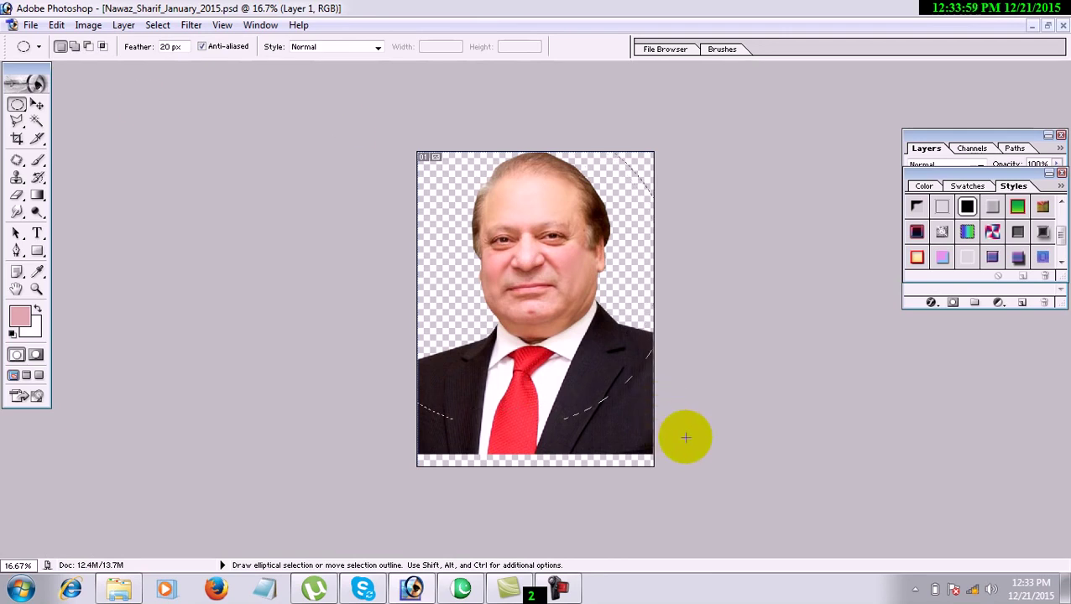
pyautogui.moveTo(686, 437); pyautogui.dragTo(574, 343)
pyautogui.press('v')
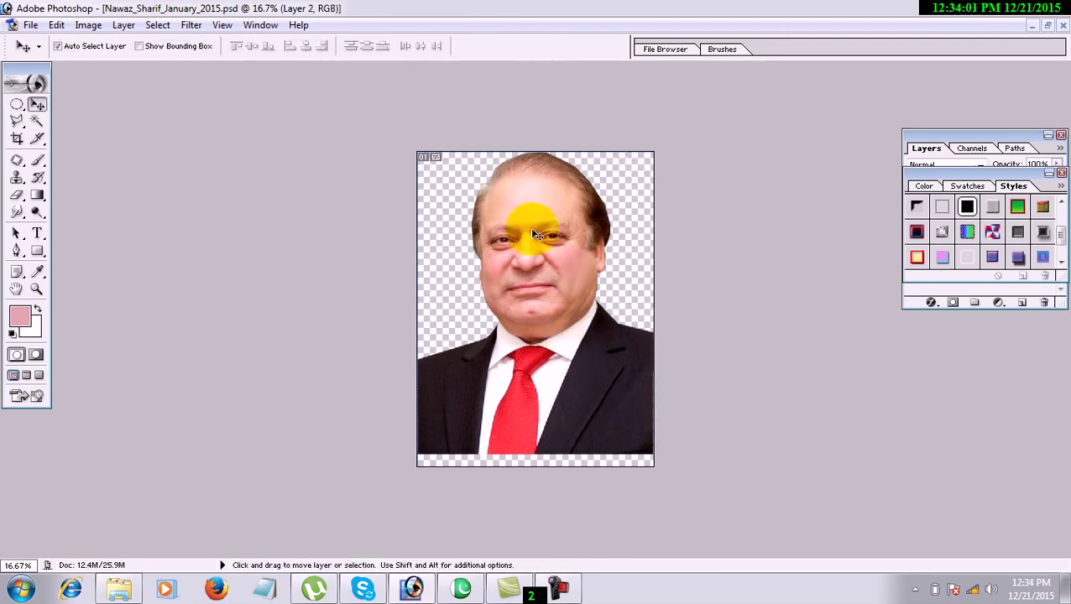
# Step: Copy the Nawaz Sharif cutout into the banner and shrink it into the upper-right corner
pyautogui.click(1049, 26)
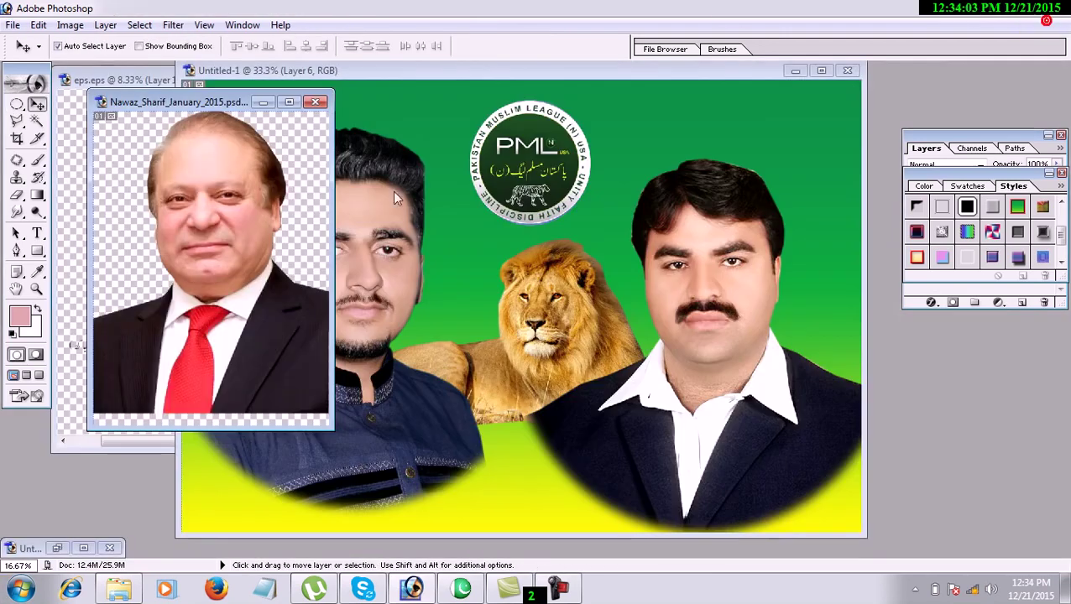
pyautogui.moveTo(211, 190); pyautogui.dragTo(784, 135)
pyautogui.doubleClick(768, 75)
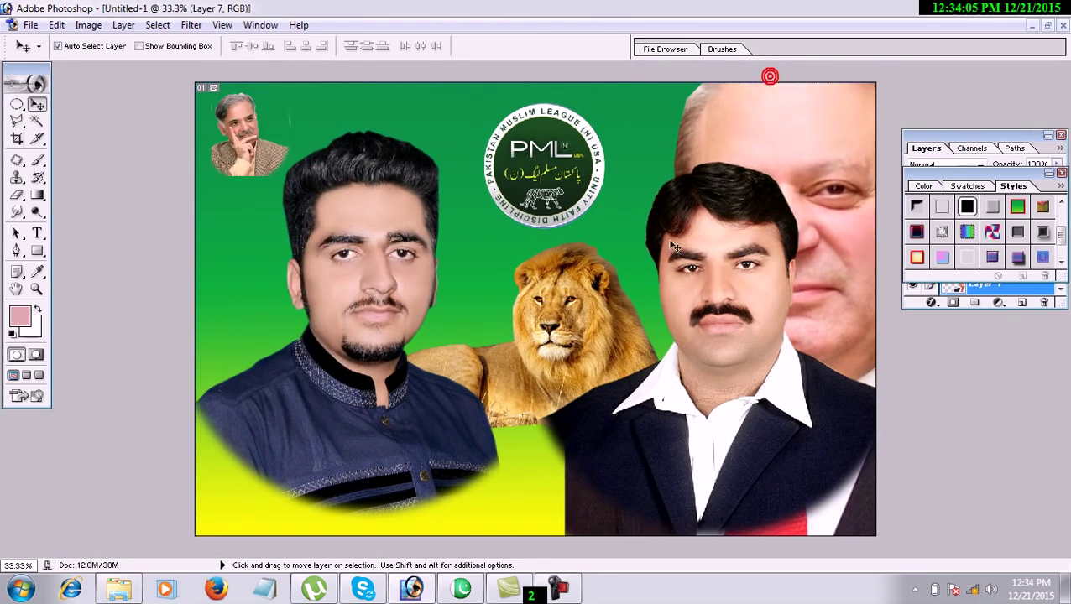
pyautogui.hotkey('ctrl', 't')
pyautogui.moveTo(658, 423); pyautogui.dragTo(667, 359)
pyautogui.moveTo(571, 545); pyautogui.dragTo(712, 375)
pyautogui.moveTo(738, 353); pyautogui.dragTo(742, 342)
pyautogui.moveTo(804, 309); pyautogui.dragTo(809, 219)
pyautogui.moveTo(741, 251); pyautogui.dragTo(774, 211)
pyautogui.moveTo(818, 186); pyautogui.dragTo(830, 167)
pyautogui.press('Return')
# Step: Fine-tune the positions of the white-collared man's portrait and the navy-kurta portrait
pyautogui.moveTo(725, 261); pyautogui.dragTo(730, 261)
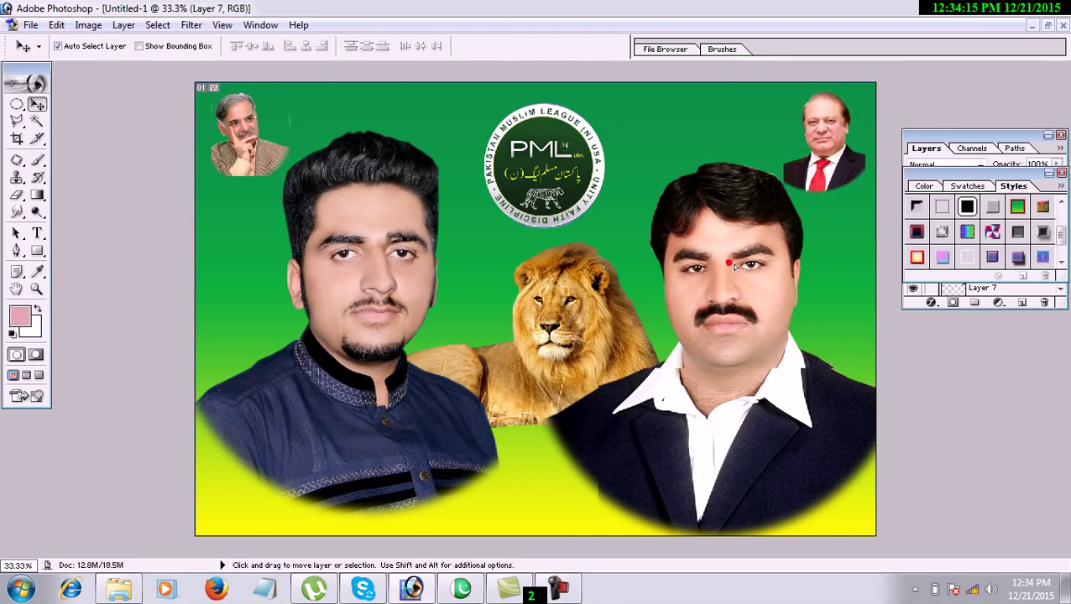
pyautogui.moveTo(391, 277); pyautogui.dragTo(389, 283)
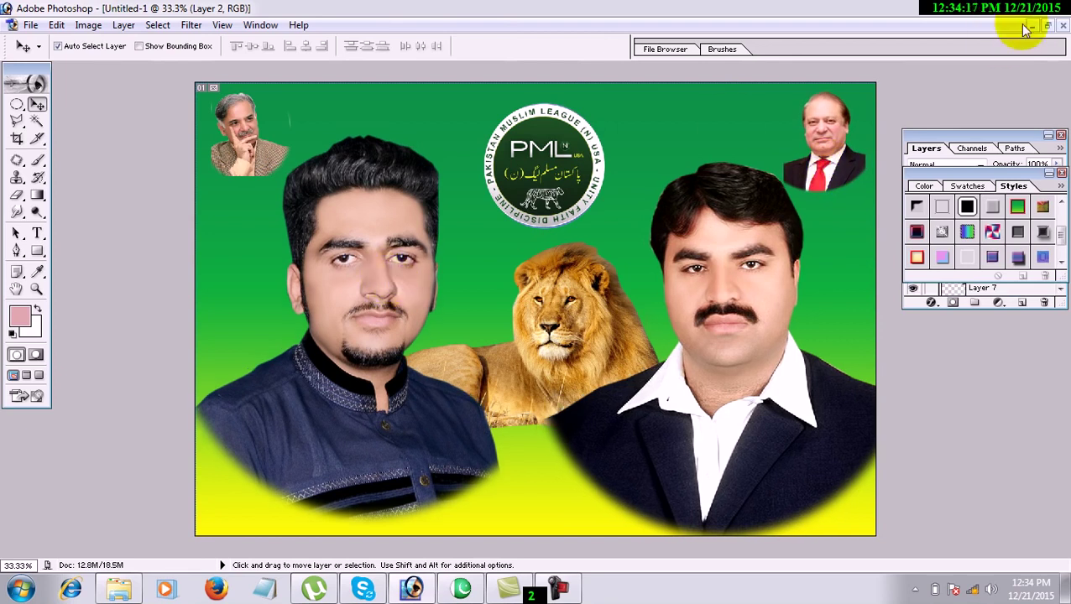
pyautogui.click(1049, 26)
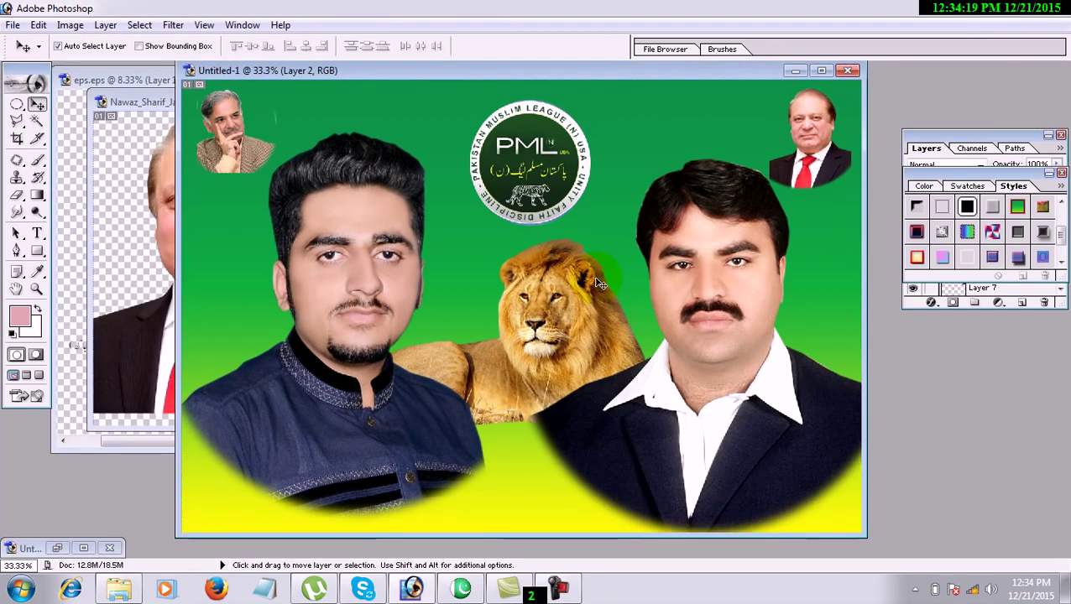
pyautogui.click(604, 112)
pyautogui.doubleClick(561, 78)
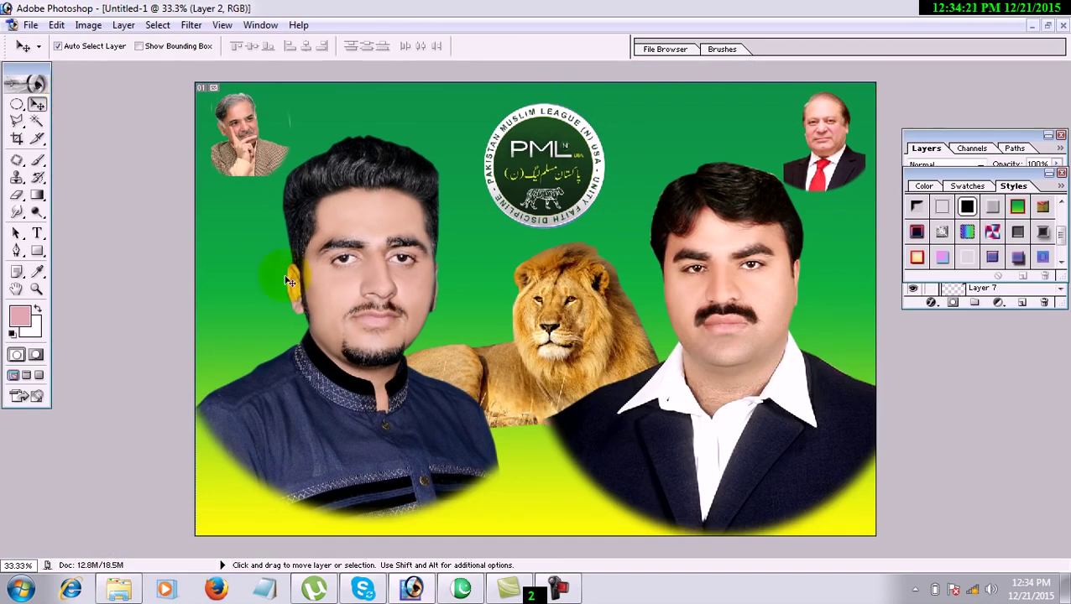
# Step: Set the rectangular marquee feather to 0 px and copy a full-width strip of the background's top edge to a new layer
pyautogui.moveTo(17, 104); pyautogui.dragTo(59, 107)
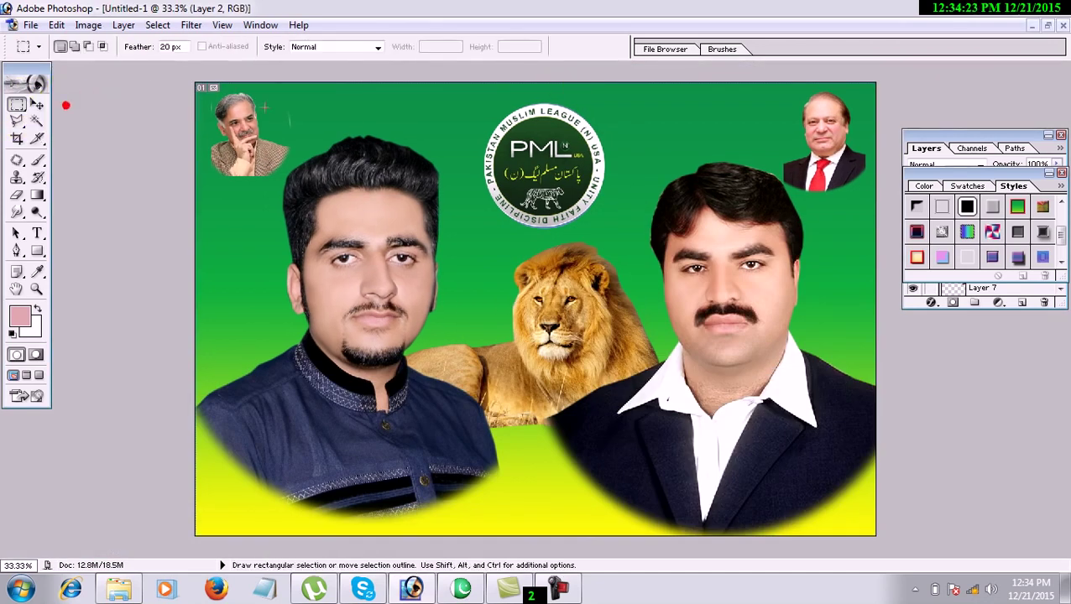
pyautogui.moveTo(184, 45); pyautogui.dragTo(133, 44)
pyautogui.write('0')
pyautogui.click(36, 104)
pyautogui.click(392, 108)
pyautogui.click(17, 104)
pyautogui.moveTo(857, 189); pyautogui.dragTo(155, 41)
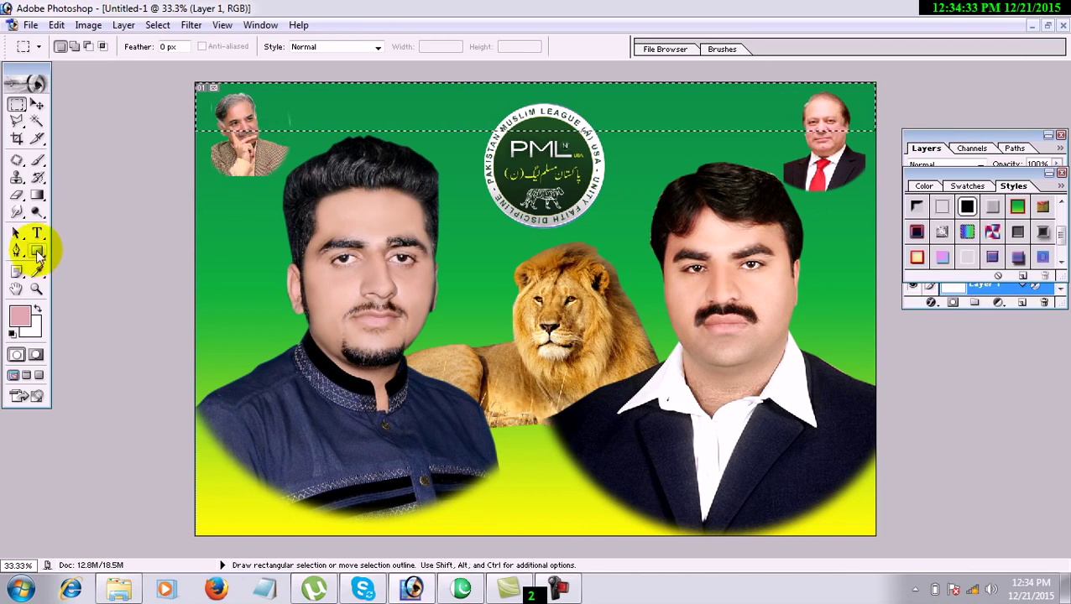
pyautogui.hotkey('ctrl', 'v')
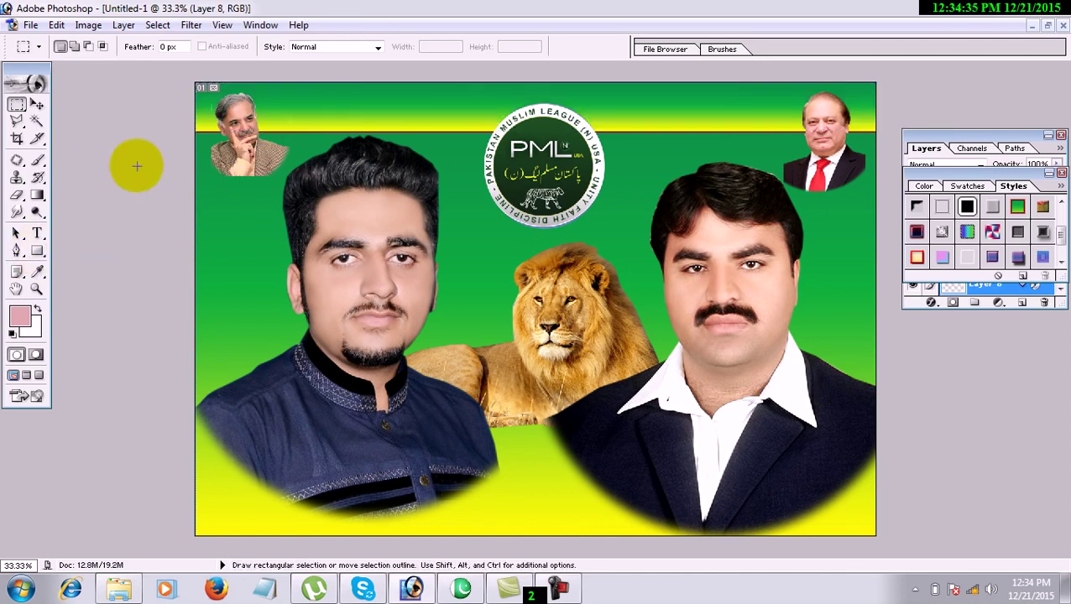
# Step: Delete the layer holding the copied top strip
pyautogui.press('v')
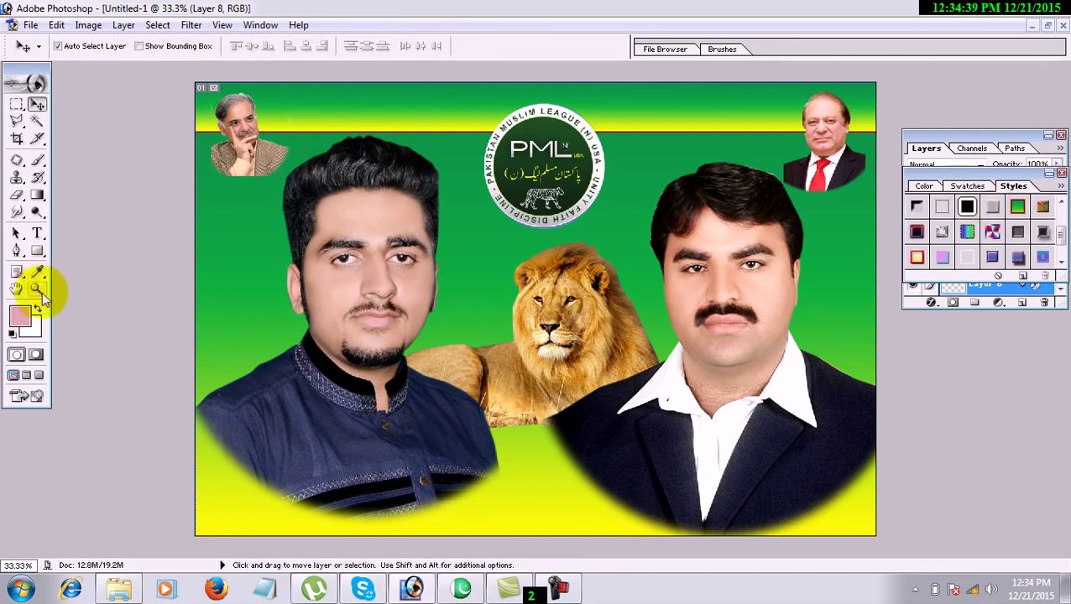
pyautogui.hotkey('alt', 'l')
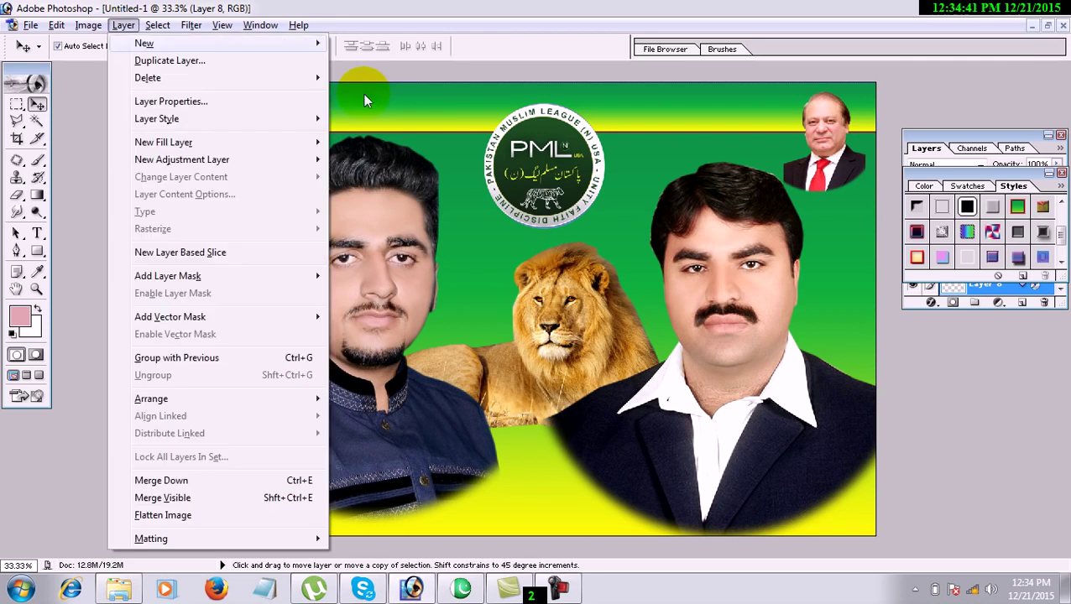
pyautogui.press('l')
pyautogui.press('l')
# Step: Draw a rectangle shape across the full width of the banner's top edge
pyautogui.click(37, 249)
pyautogui.moveTo(183, 73); pyautogui.dragTo(878, 131)
pyautogui.click(508, 49)
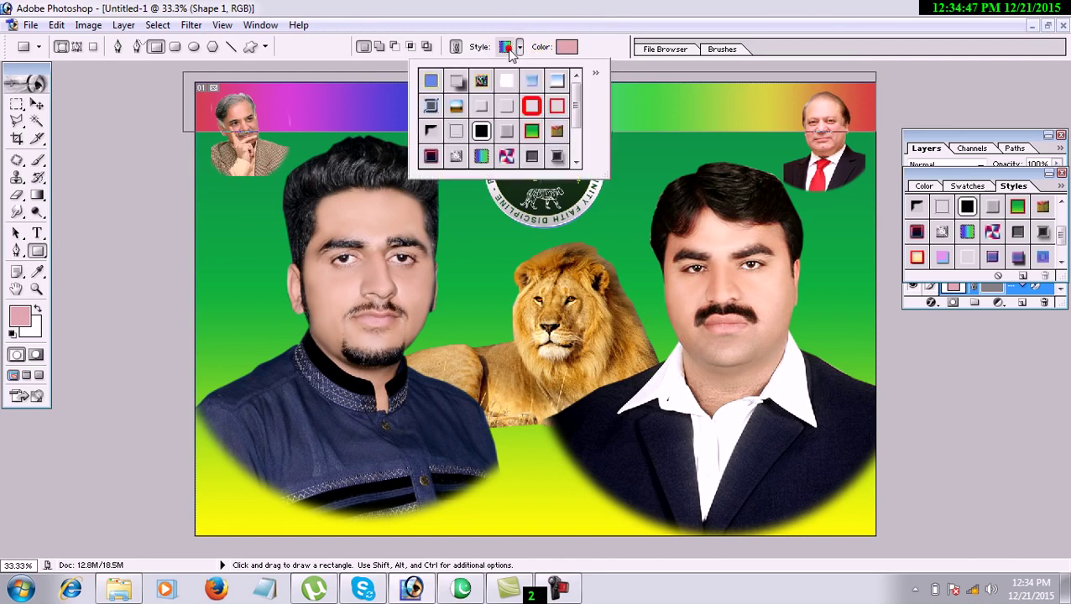
pyautogui.click(179, 195)
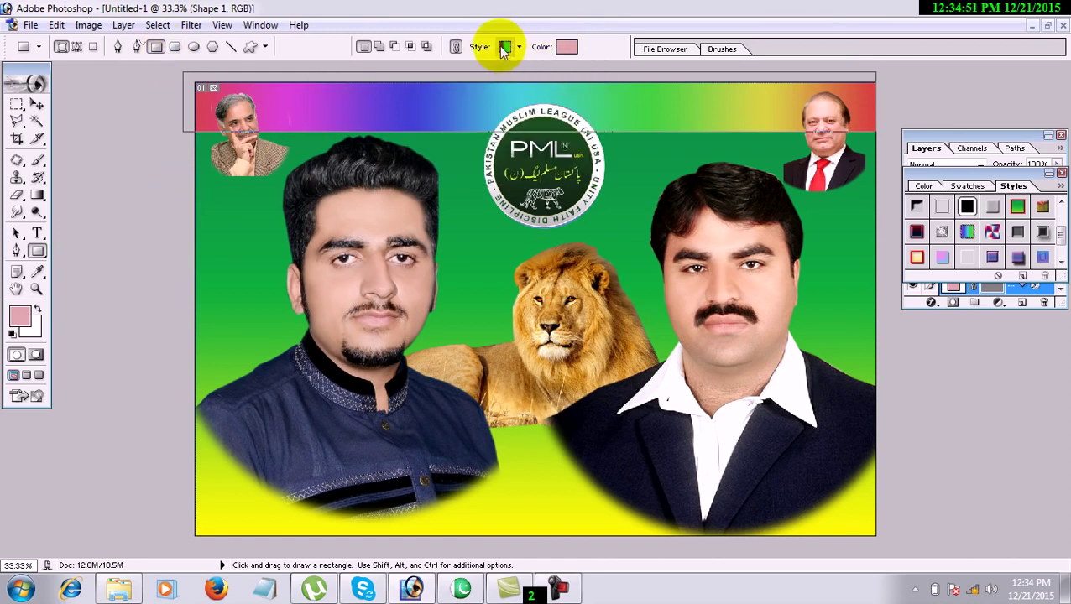
# Step: Try to change the top strip's fill colour from pink to yellow
pyautogui.click(565, 47)
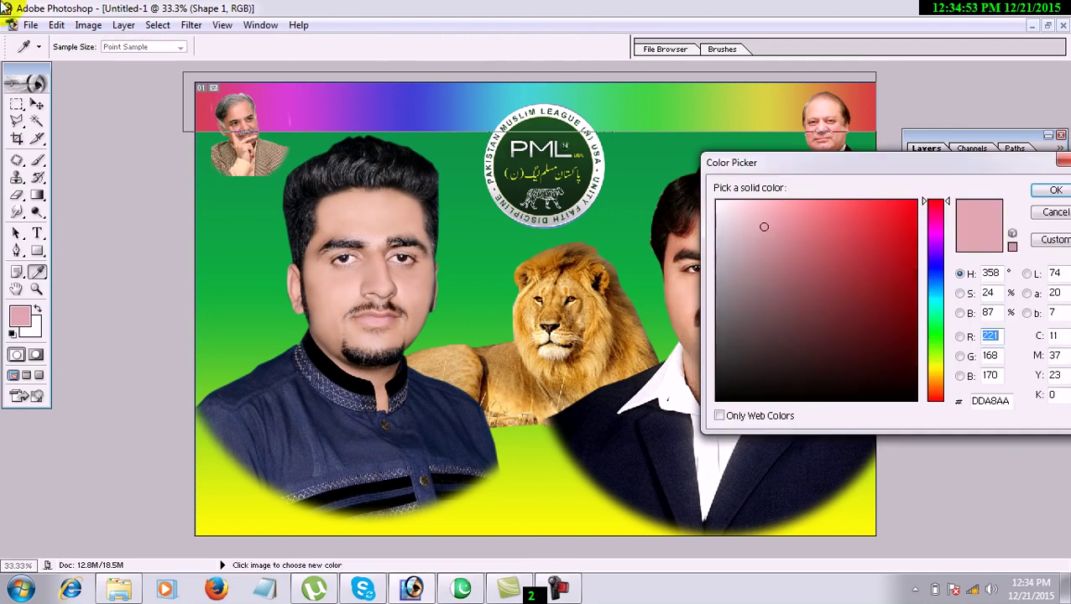
pyautogui.click(936, 370)
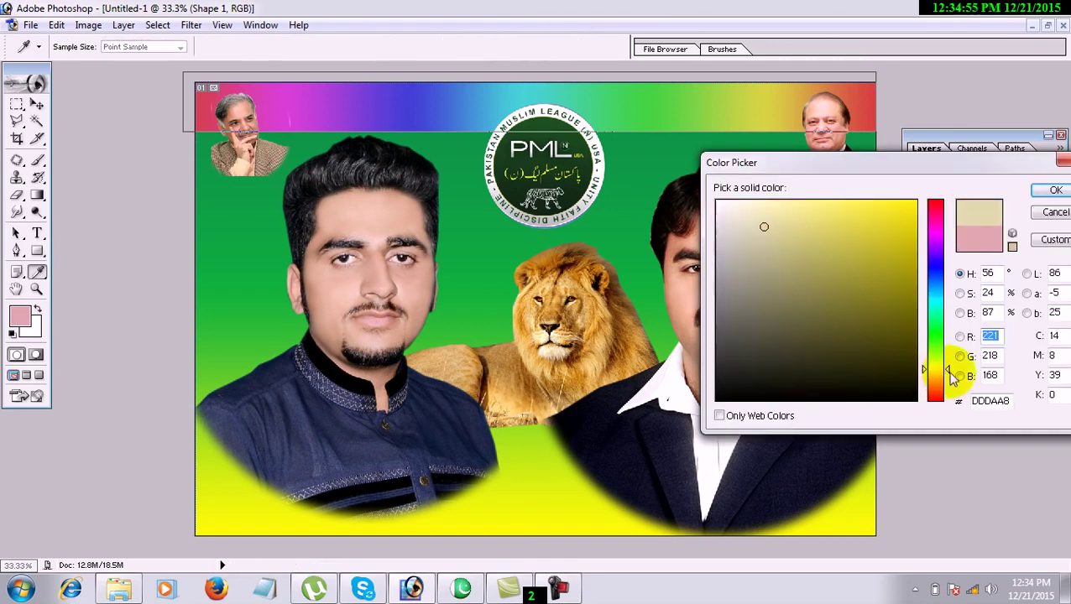
pyautogui.click(927, 201)
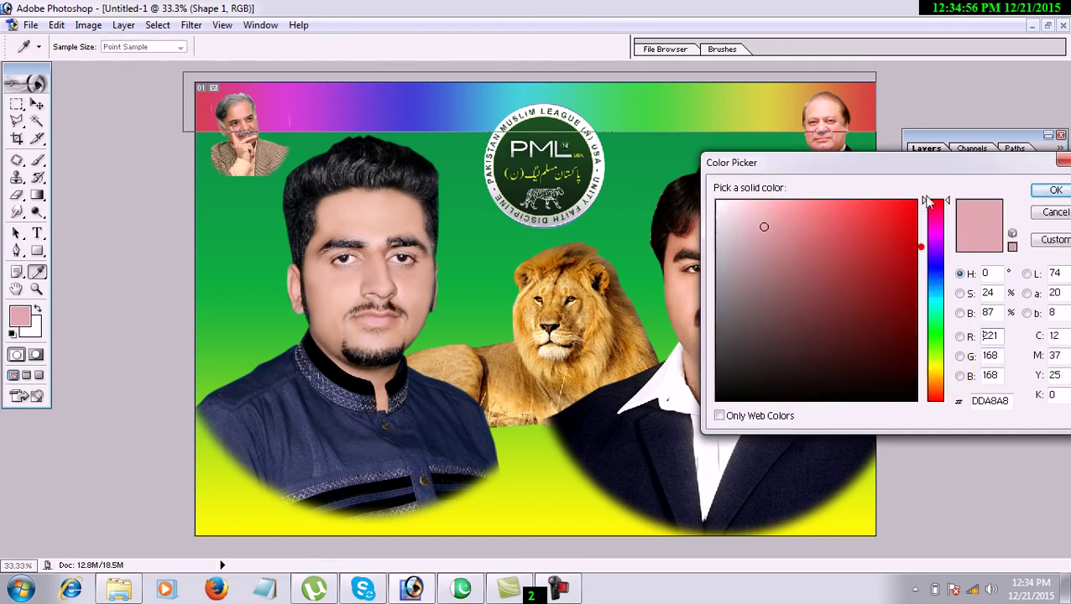
pyautogui.click(935, 364)
pyautogui.moveTo(905, 225); pyautogui.dragTo(944, 176)
pyautogui.click(1055, 189)
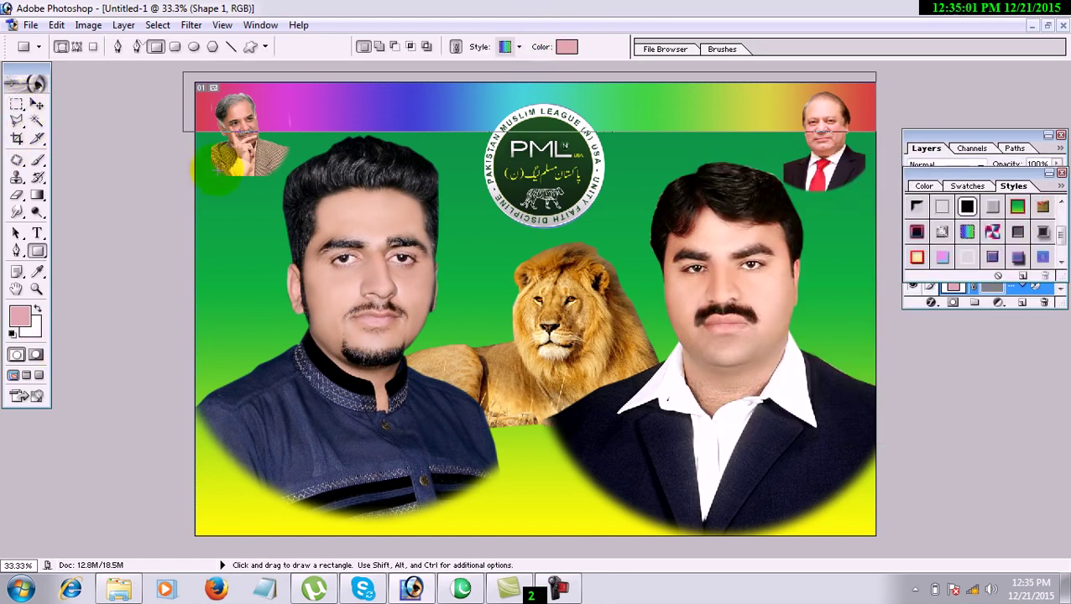
# Step: Apply the green-and-yellow gradient style with the dark red outline to the top strip
pyautogui.moveTo(37, 251); pyautogui.dragTo(84, 246)
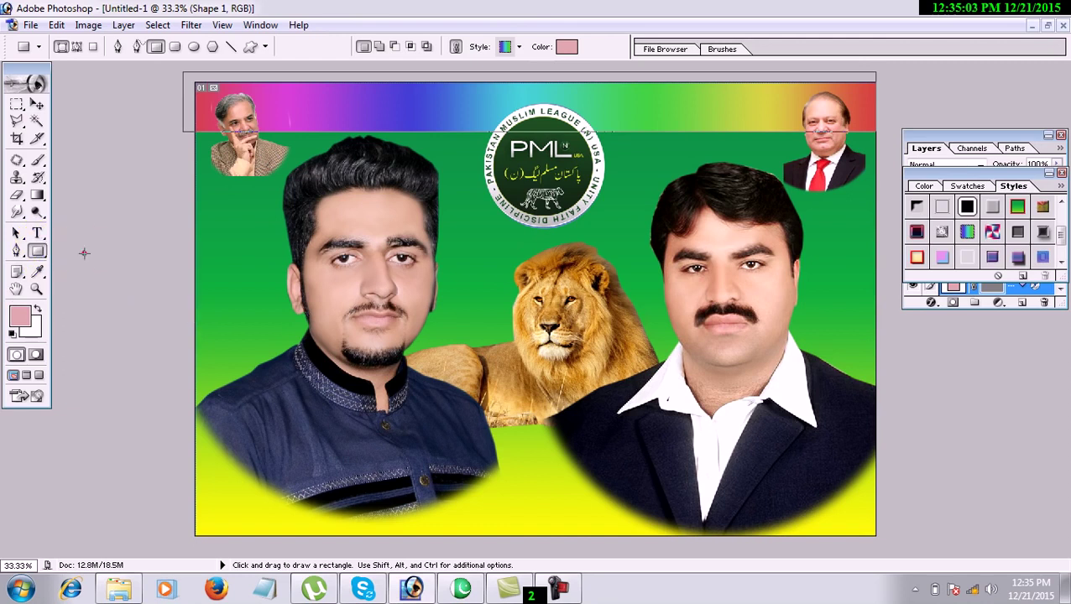
pyautogui.click(518, 48)
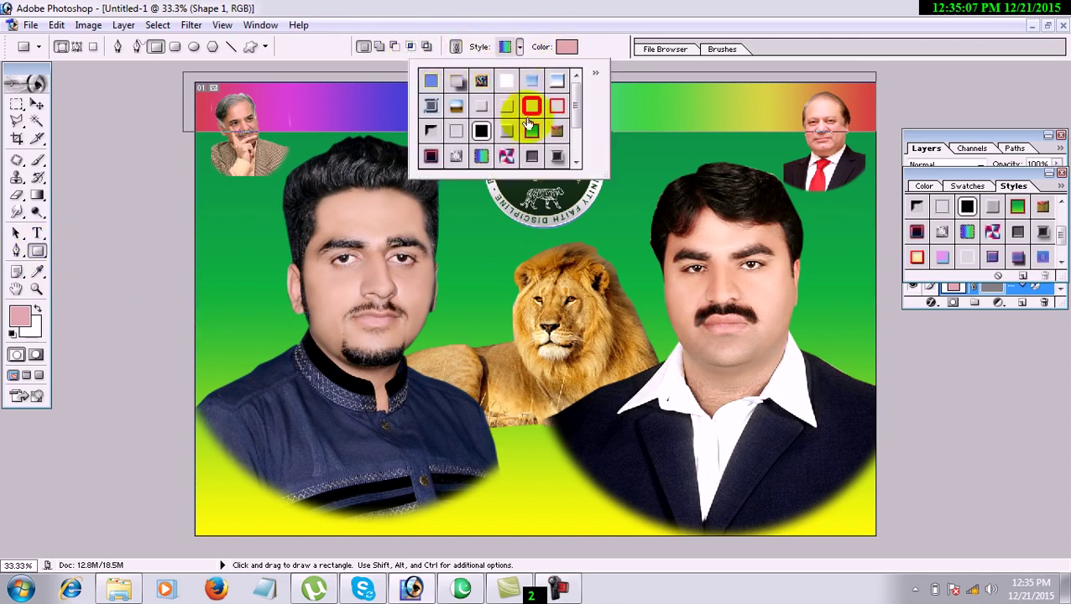
pyautogui.scroll(-2, 583, 99)
pyautogui.scroll(2, 583, 99)
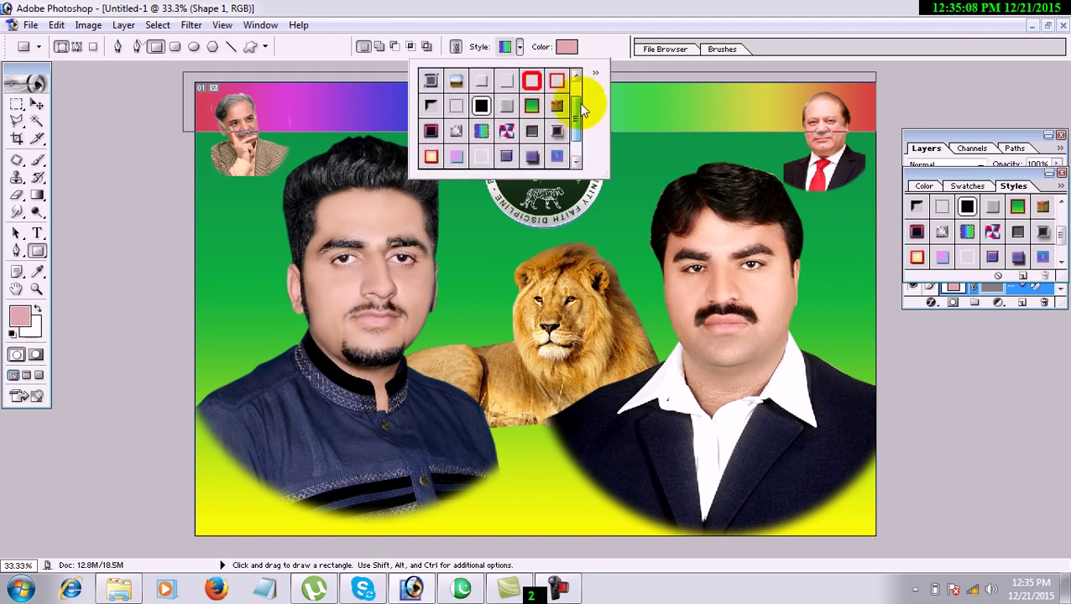
pyautogui.click(500, 52)
pyautogui.click(503, 48)
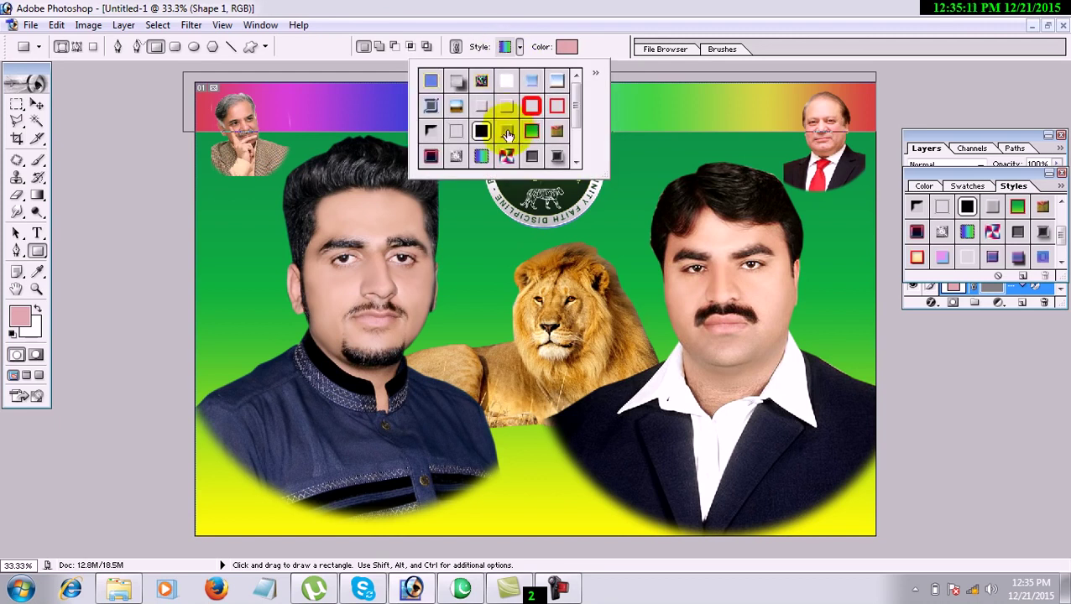
pyautogui.click(531, 132)
pyautogui.click(529, 132)
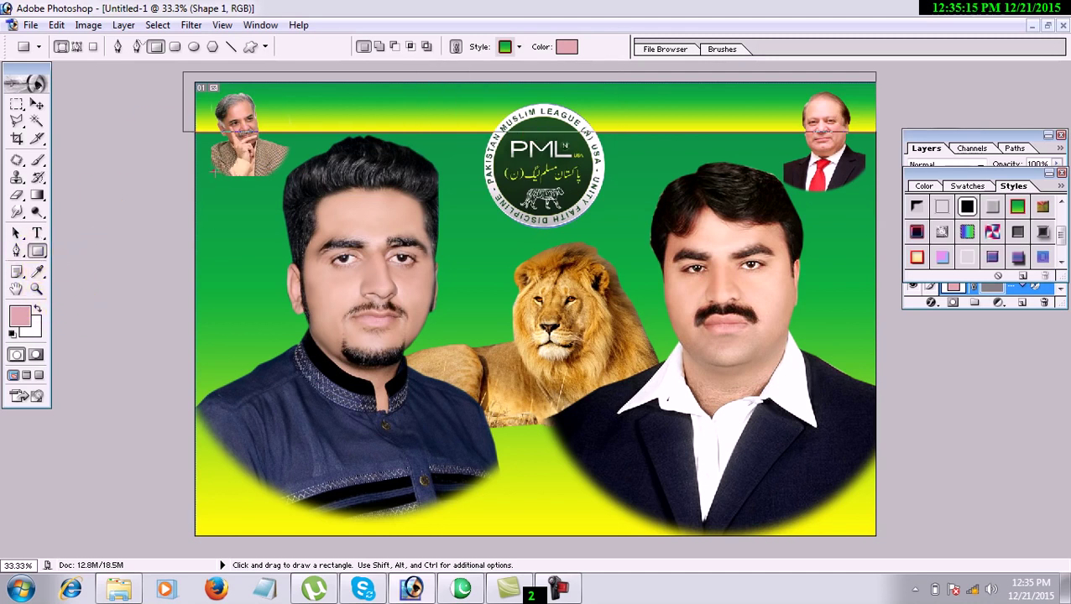
# Step: Draw a small rectangle in the same style below the Shahbaz Sharif portrait, and delete its layer
pyautogui.moveTo(214, 172); pyautogui.dragTo(288, 225)
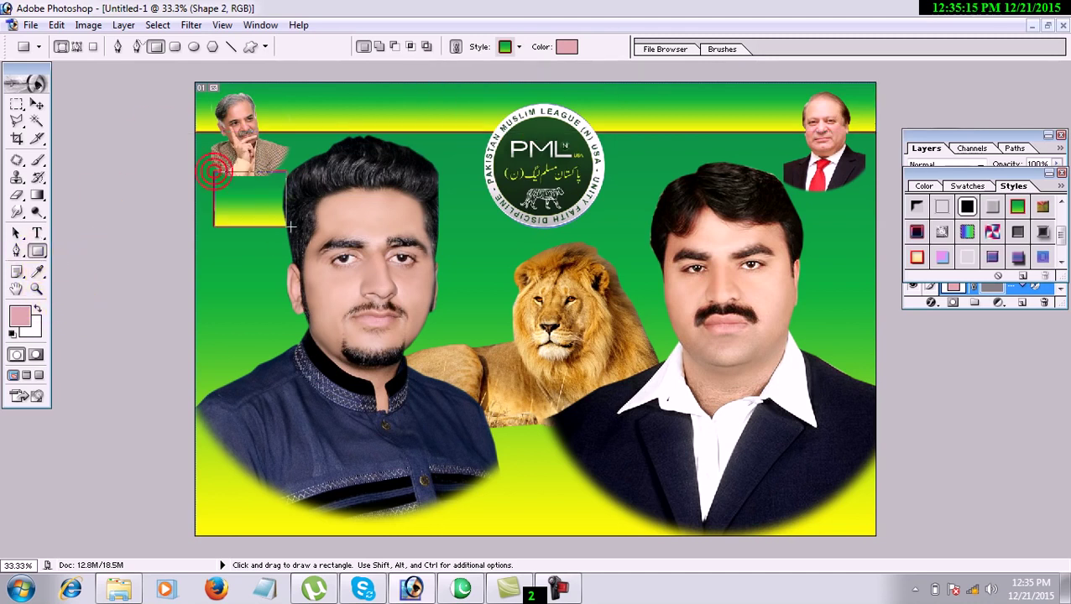
pyautogui.click(37, 104)
pyautogui.hotkey('alt', 'l')
pyautogui.press('l')
pyautogui.press('l')
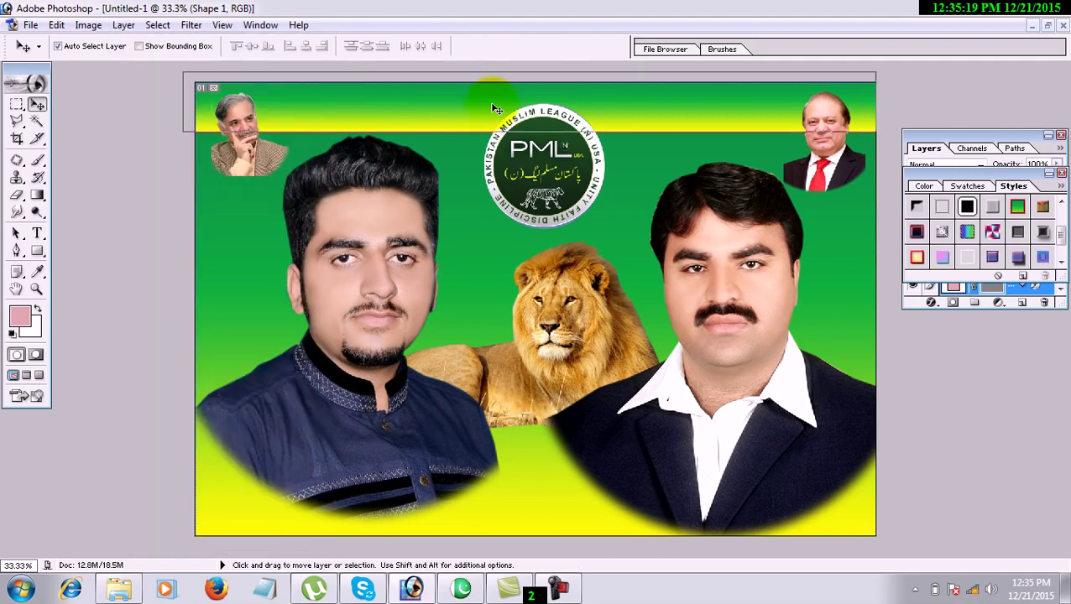
pyautogui.rightClick(1019, 209)
pyautogui.click(1001, 220)
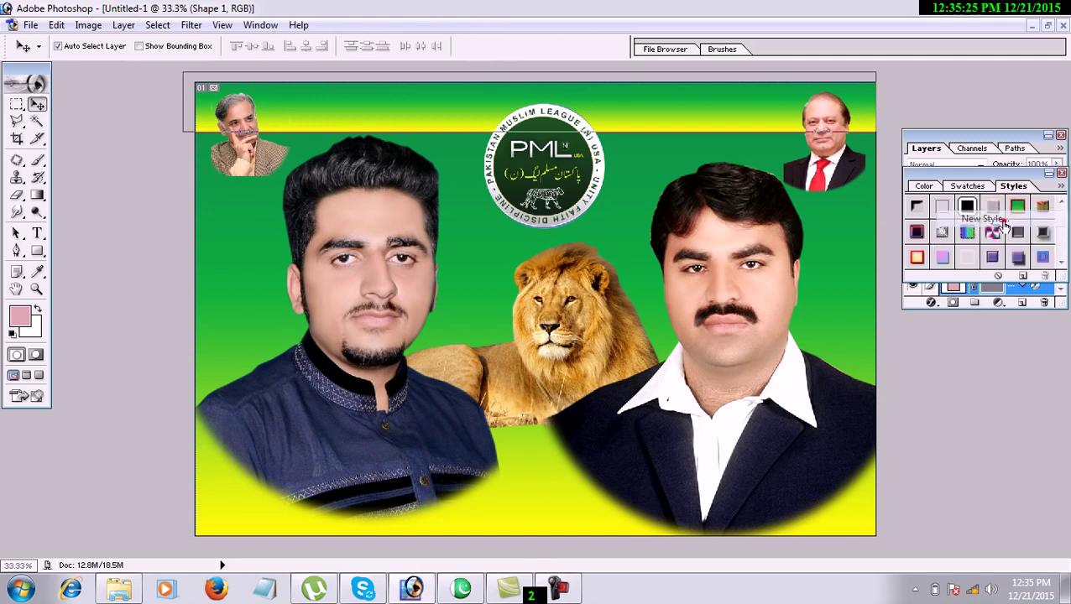
pyautogui.click(369, 310)
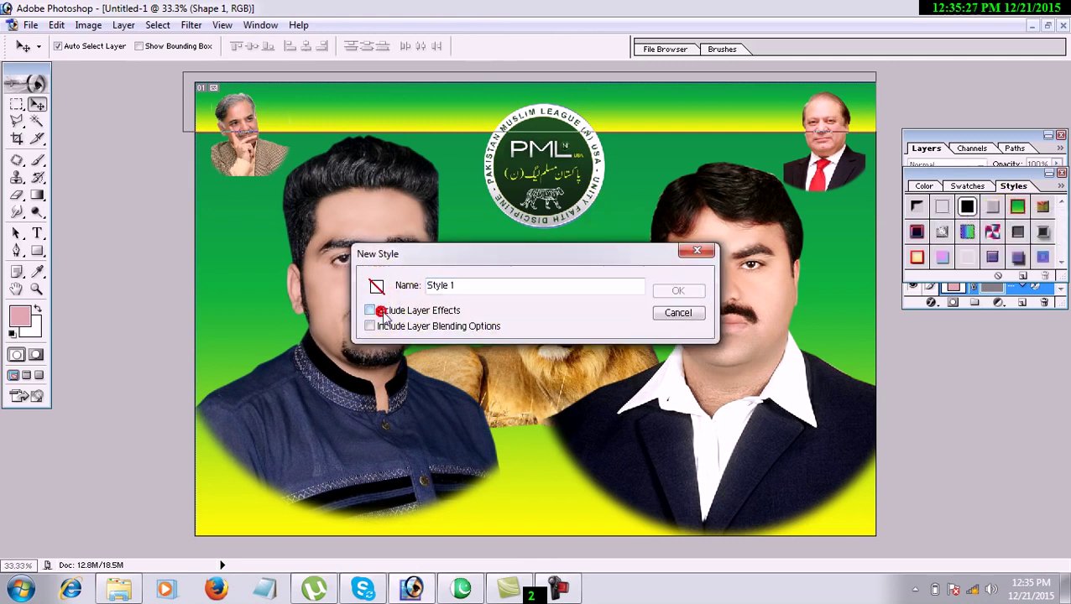
pyautogui.click(383, 284)
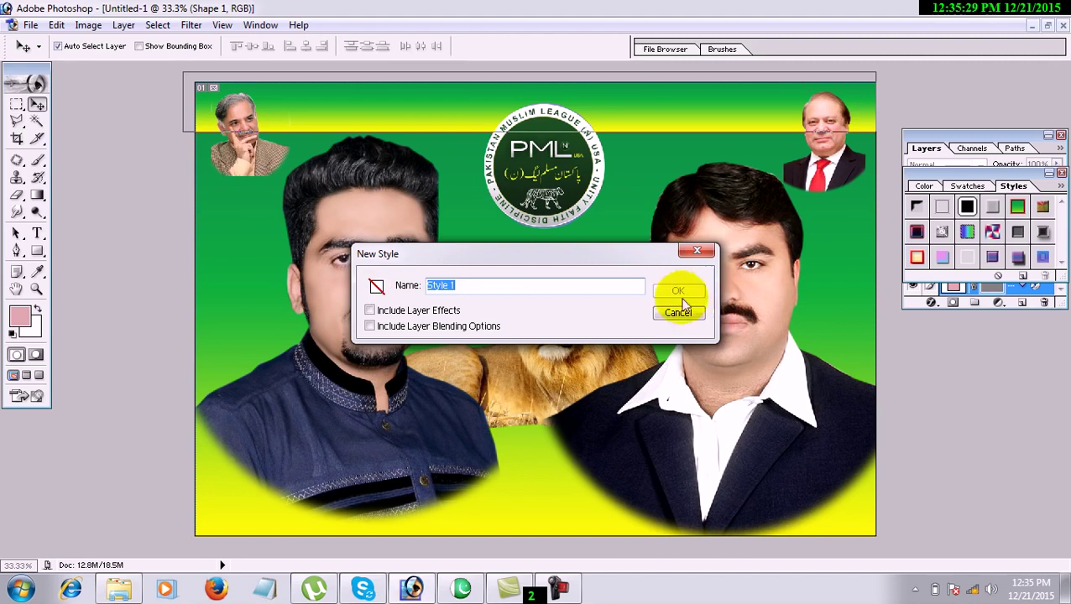
pyautogui.click(385, 328)
pyautogui.click(678, 312)
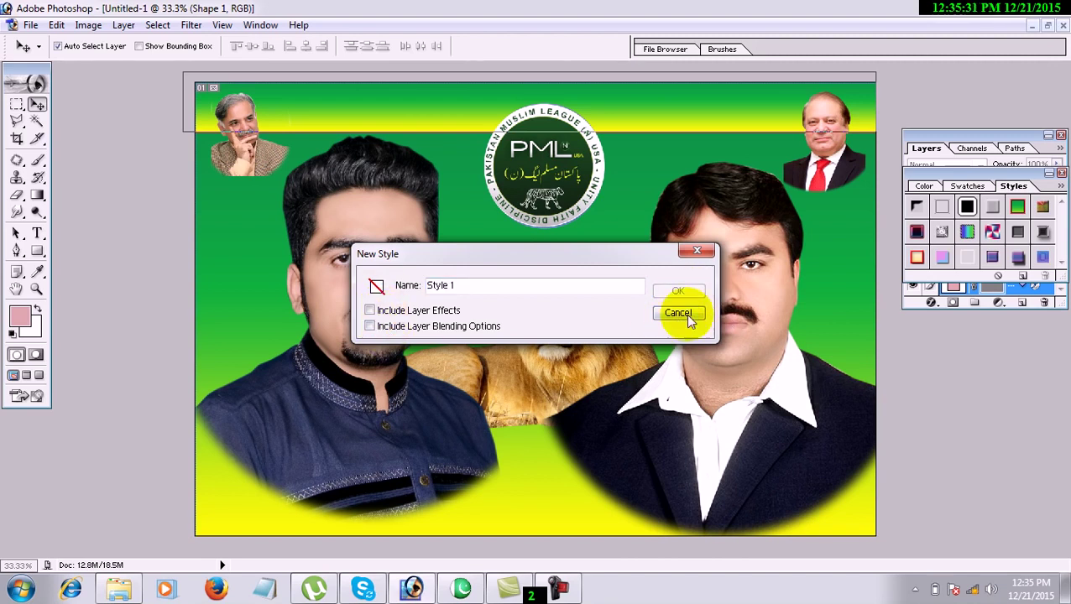
# Step: Unlink the shape style setting from the top strip's layer and draw a thin rectangle just beside the PML logo
pyautogui.click(37, 250)
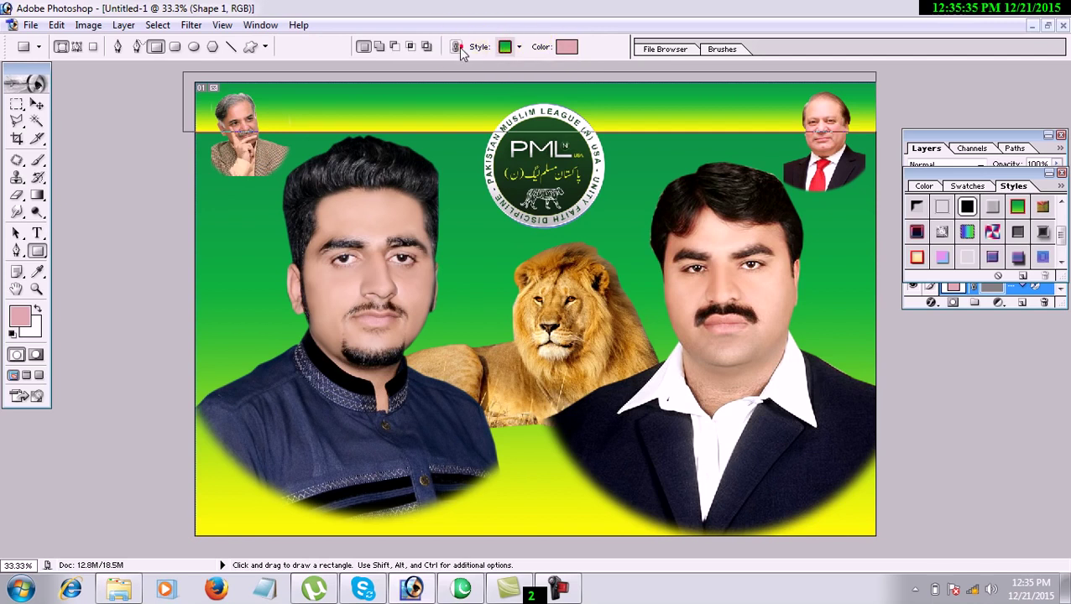
pyautogui.click(455, 48)
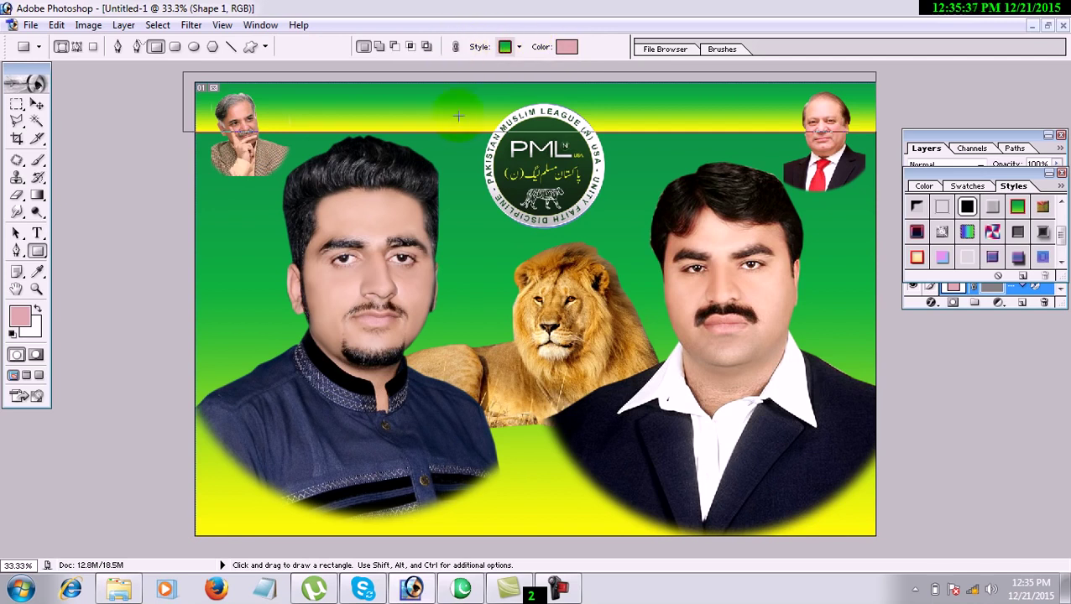
pyautogui.moveTo(493, 112); pyautogui.dragTo(491, 113)
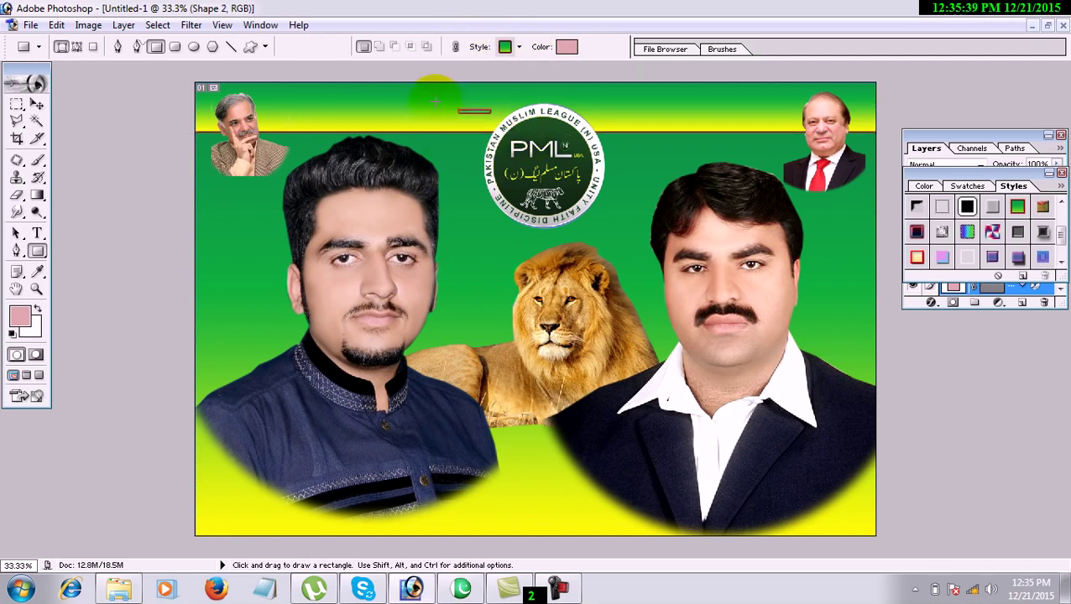
# Step: Delete the layer of the thin rectangle beside the PML logo
pyautogui.click(36, 103)
pyautogui.hotkey('alt', 'l')
pyautogui.press('l')
pyautogui.press('l')
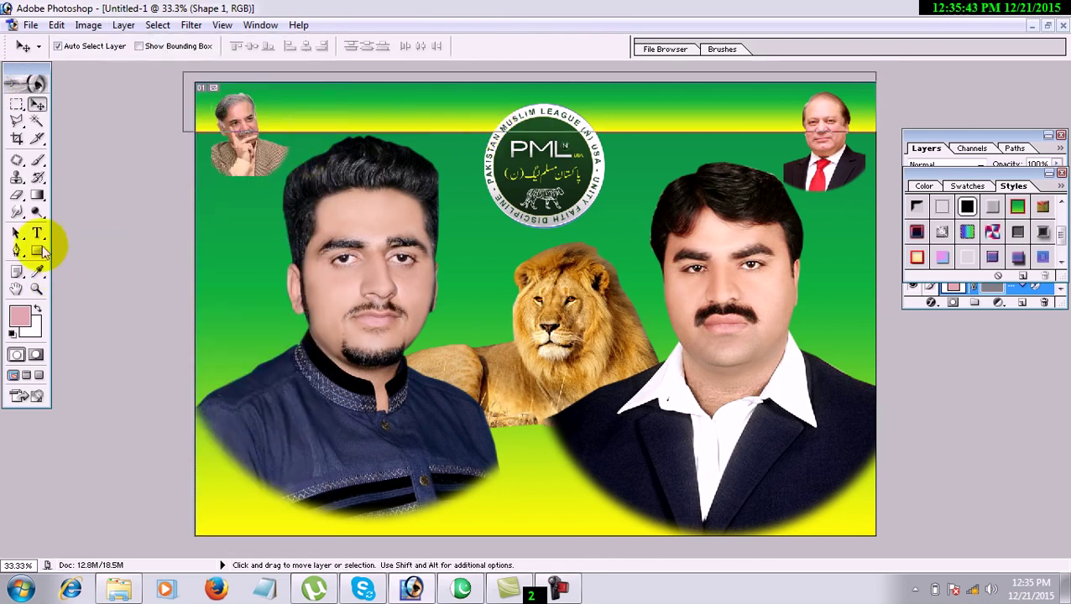
# Step: Try the Text Only and Large Thumbnail views of the shape style presets, and restore the Small Thumbnail view
pyautogui.moveTo(42, 254); pyautogui.dragTo(84, 260)
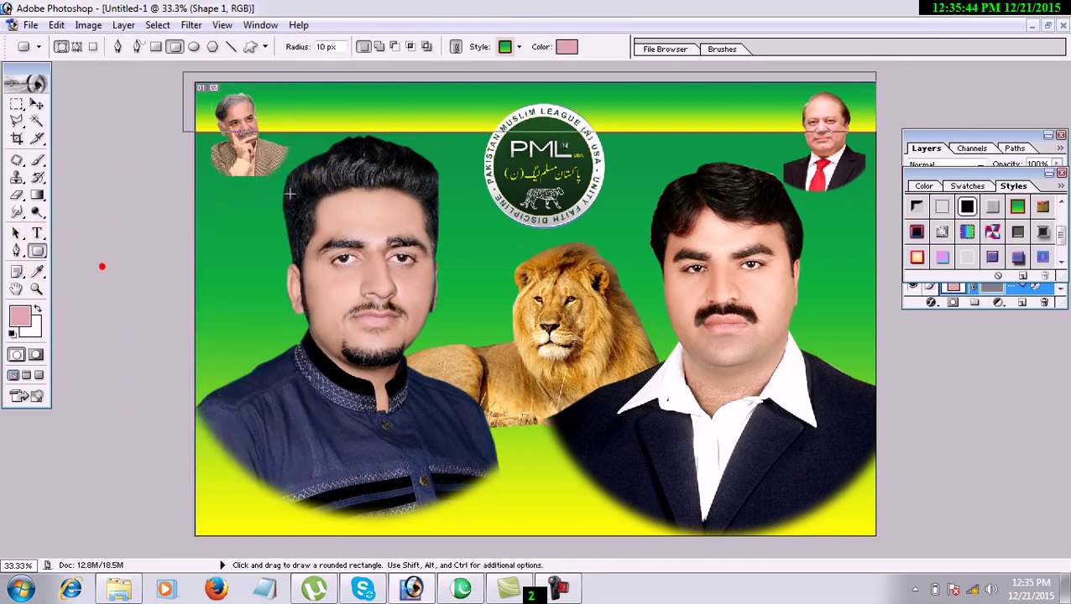
pyautogui.click(518, 49)
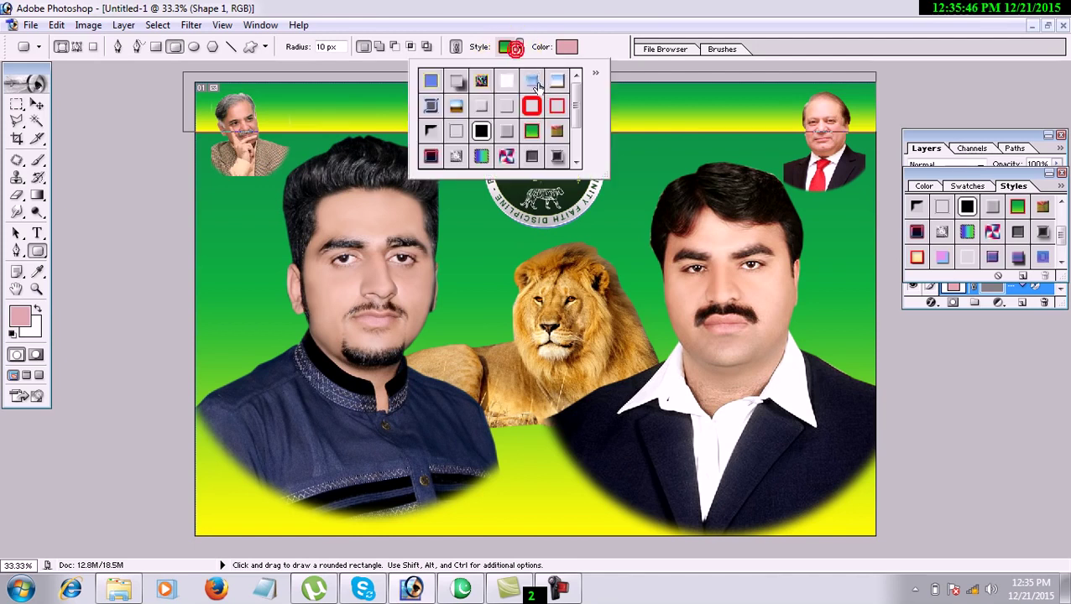
pyautogui.click(591, 76)
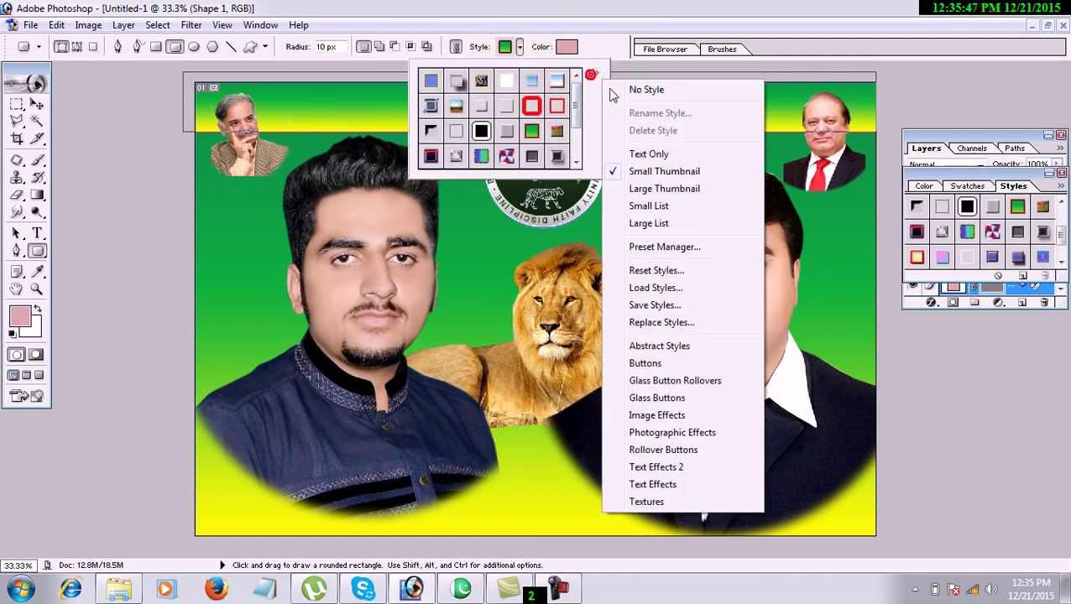
pyautogui.click(668, 155)
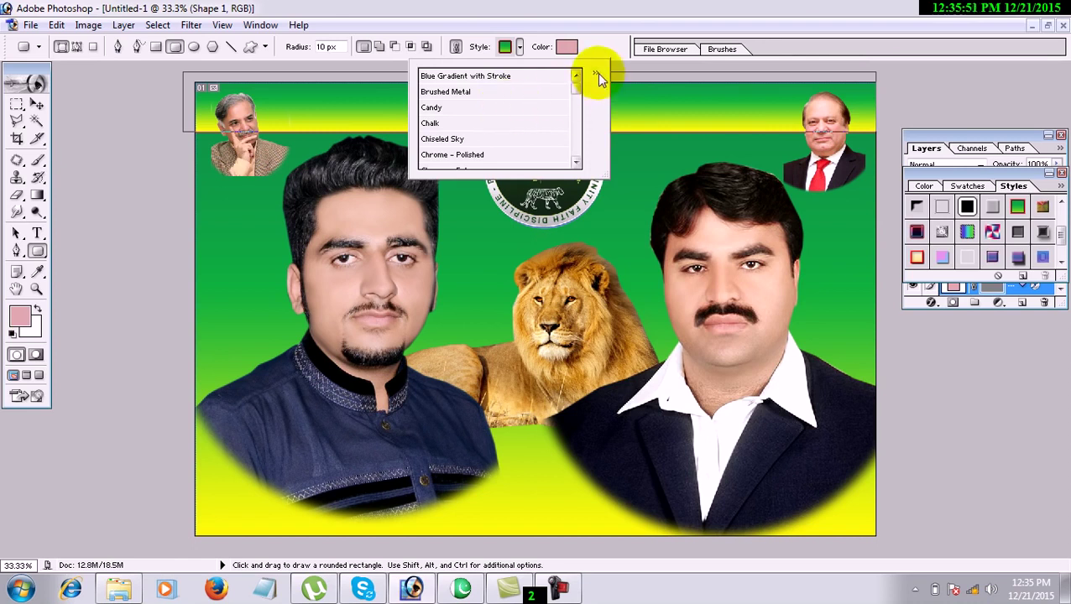
pyautogui.click(596, 73)
pyautogui.click(664, 171)
pyautogui.click(596, 74)
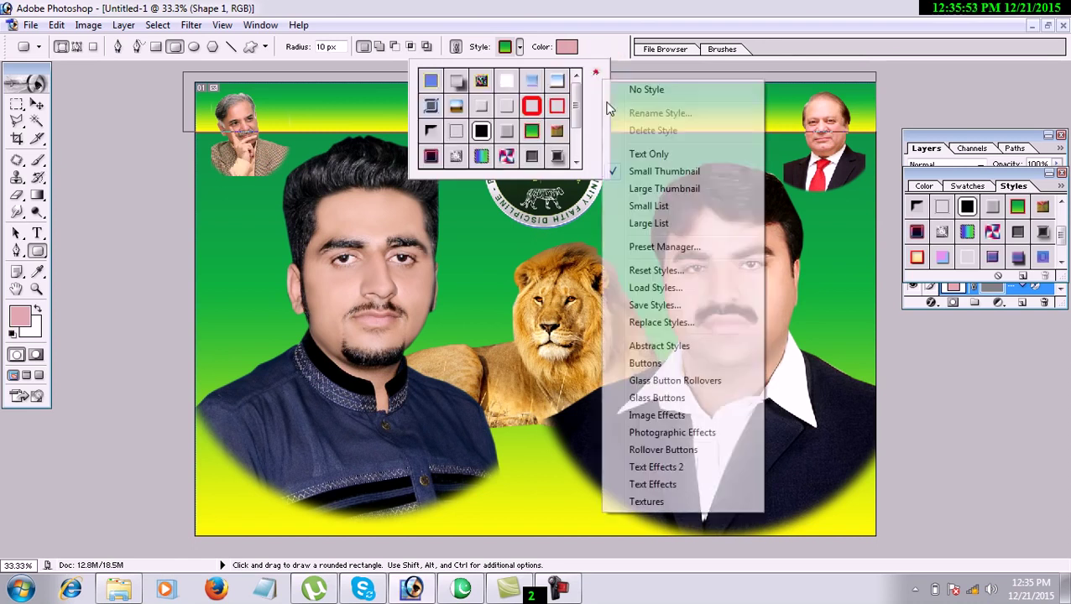
pyautogui.click(666, 188)
pyautogui.click(594, 72)
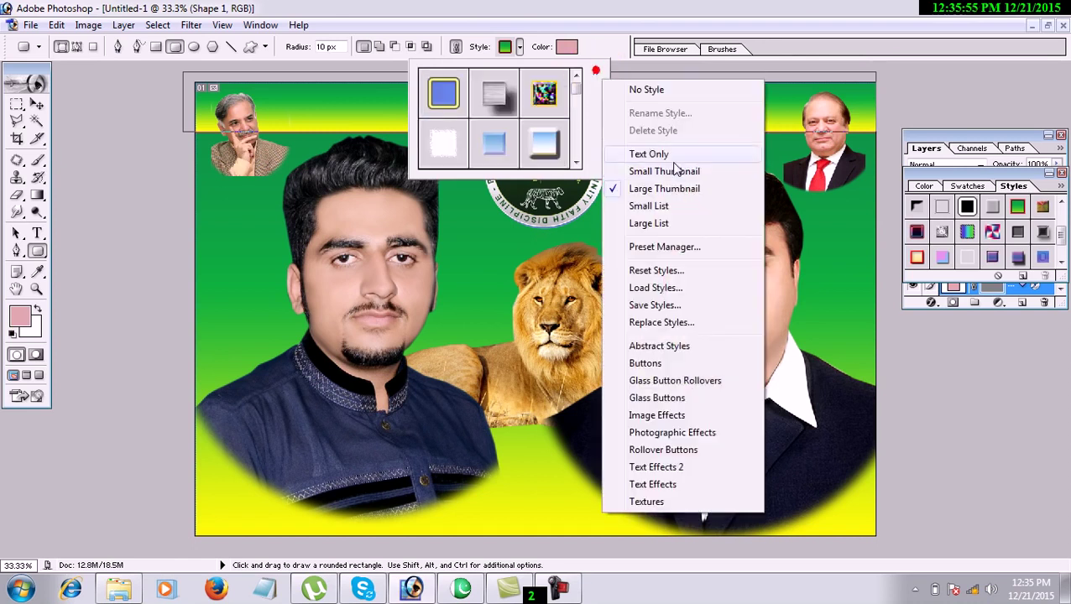
pyautogui.click(674, 173)
# Step: Remove the layer style from the top strip and set its fill colour to yellow FCFF00
pyautogui.click(595, 73)
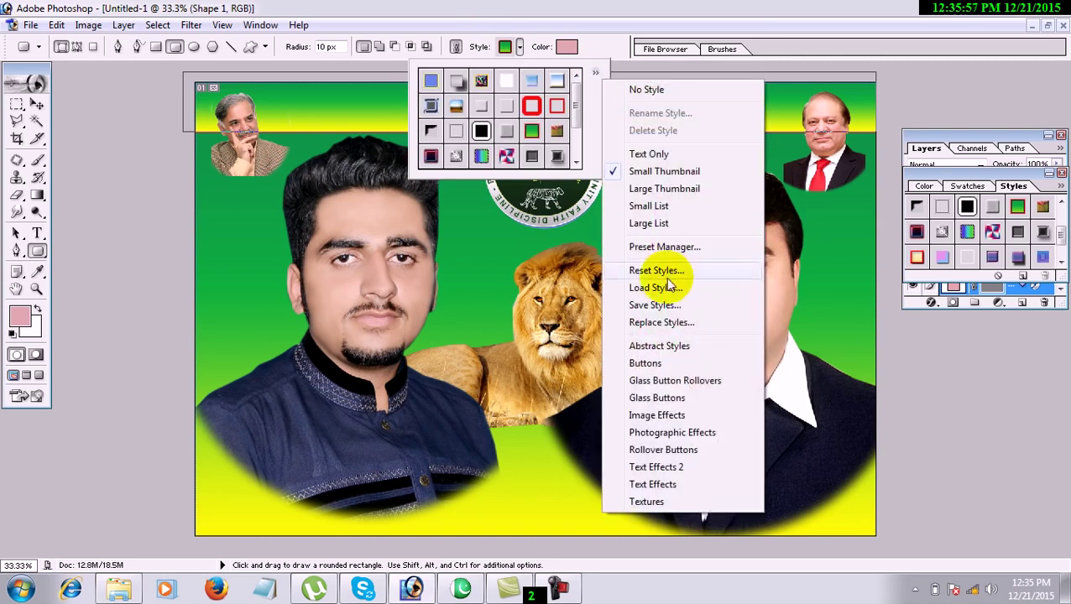
pyautogui.click(645, 90)
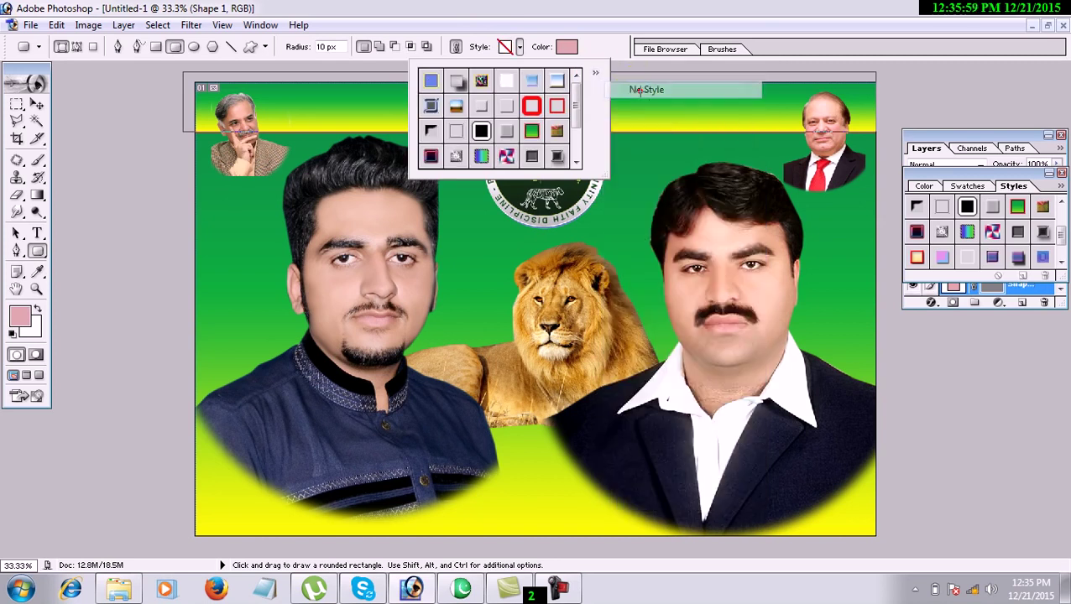
pyautogui.click(47, 105)
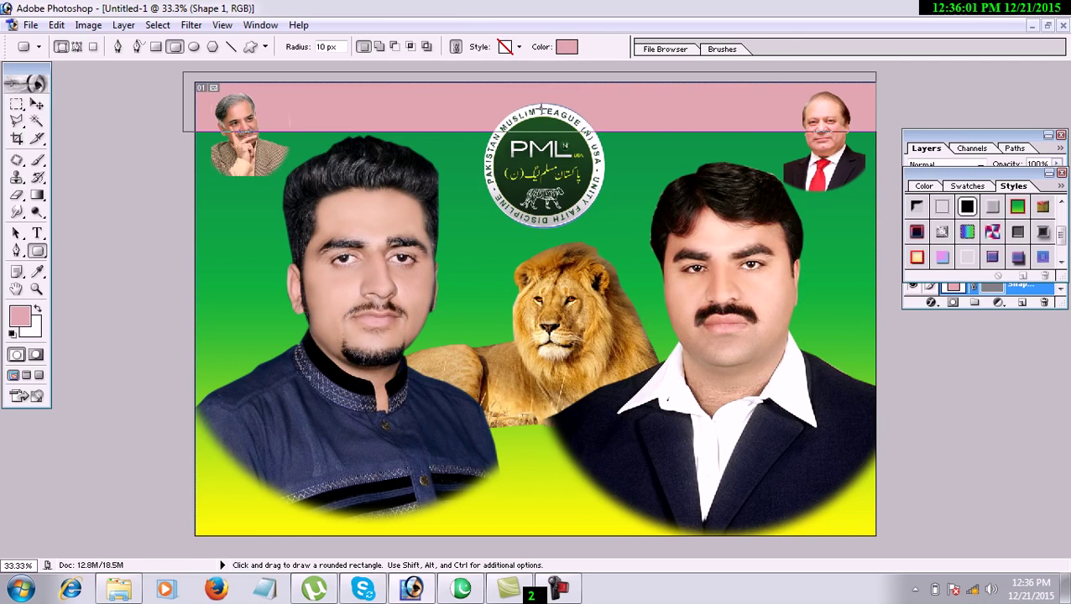
pyautogui.click(567, 47)
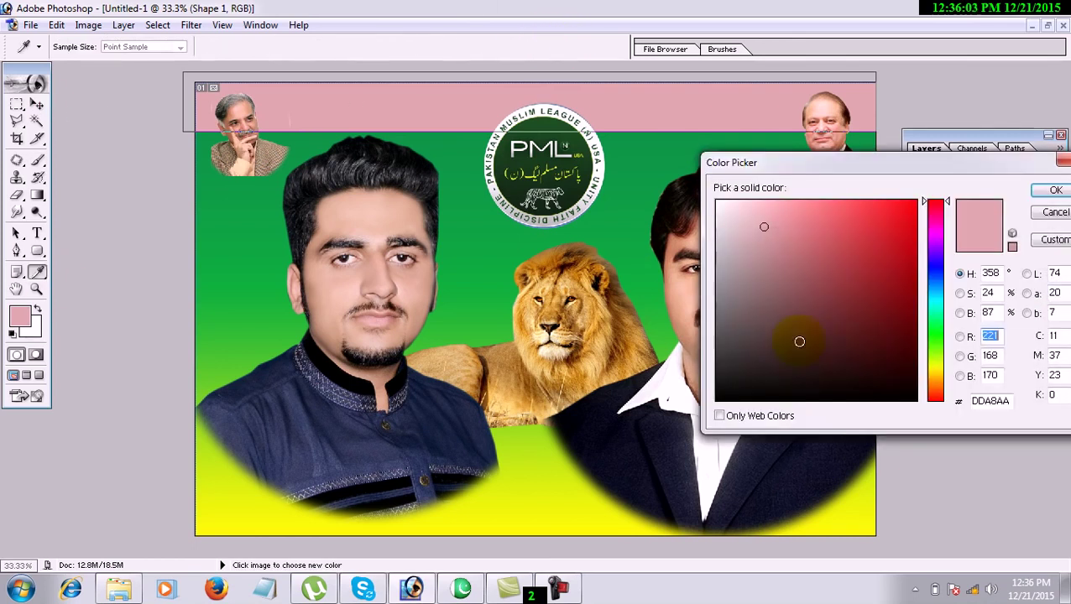
pyautogui.click(940, 359)
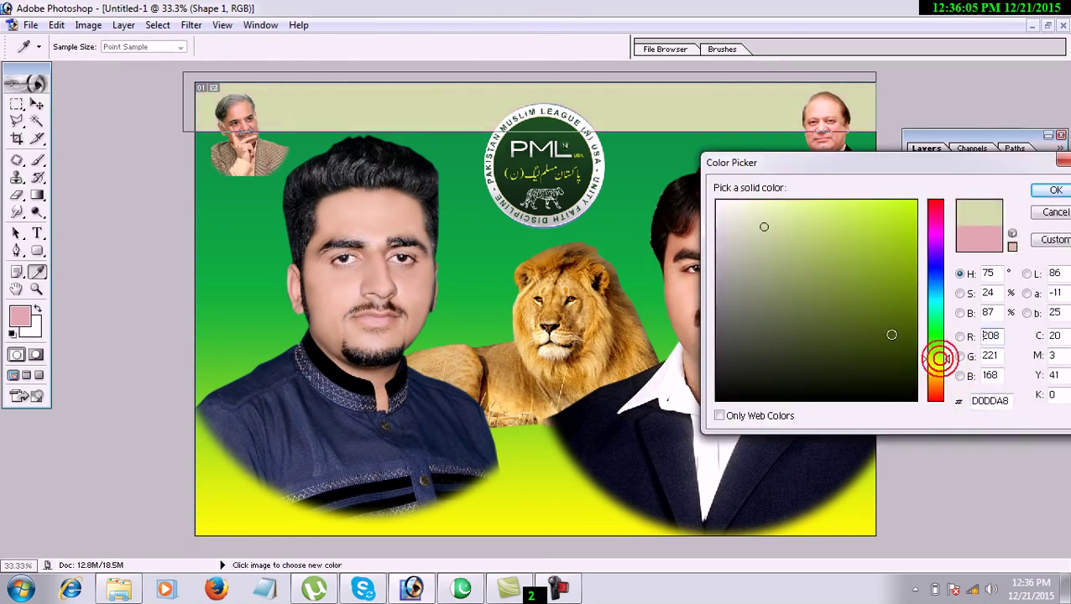
pyautogui.click(935, 367)
pyautogui.moveTo(908, 228); pyautogui.dragTo(967, 185)
pyautogui.click(1055, 189)
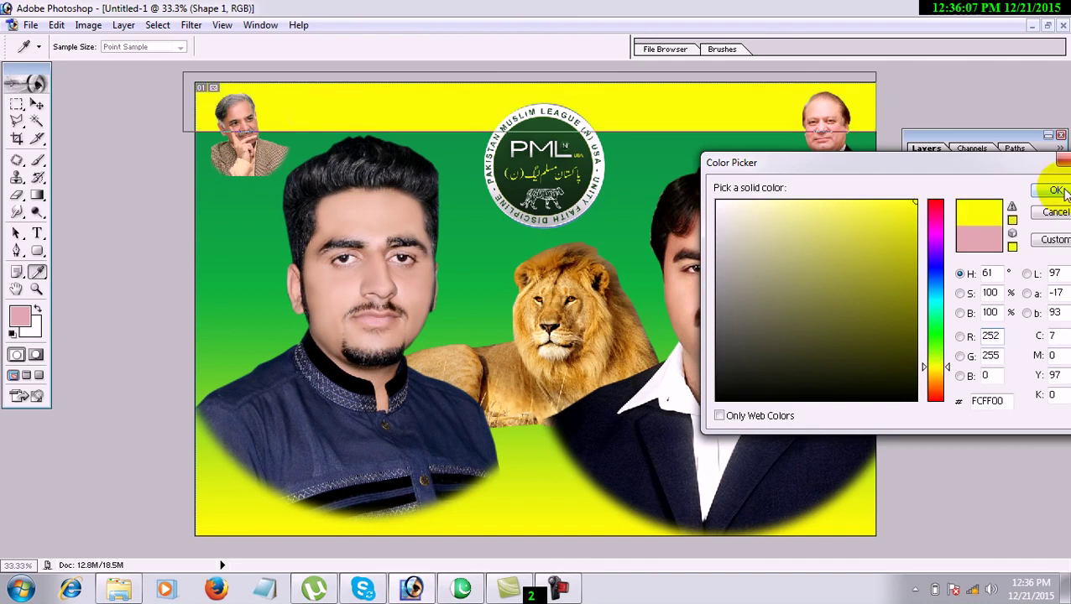
# Step: Duplicate the lion, shrink the copy to fit inside the yellow strip and place it beside the Shahbaz Sharif portrait
pyautogui.click(37, 104)
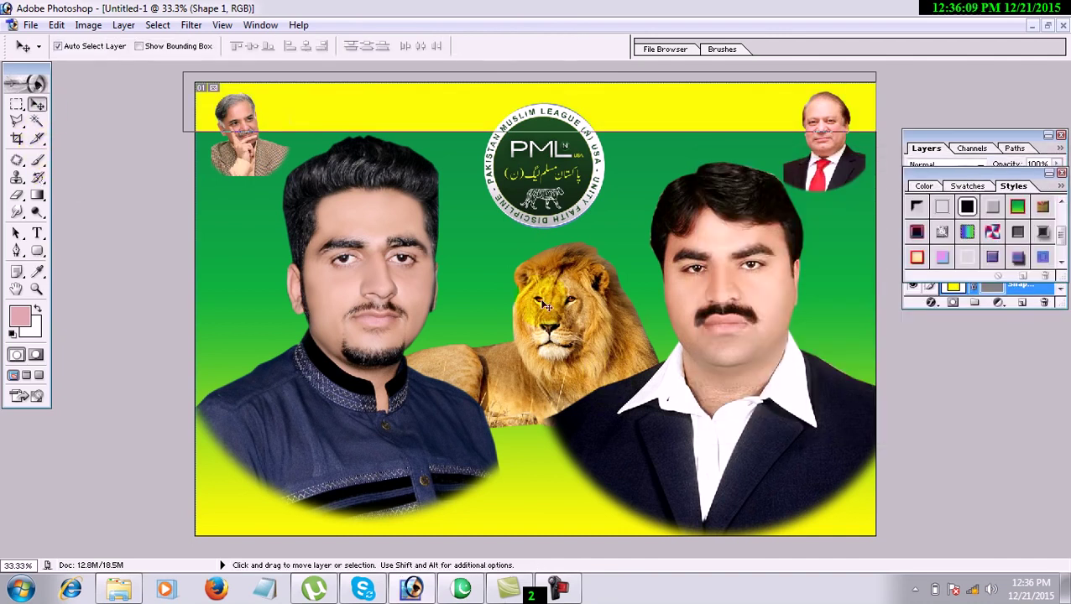
pyautogui.moveTo(552, 315); pyautogui.dragTo(428, 136)
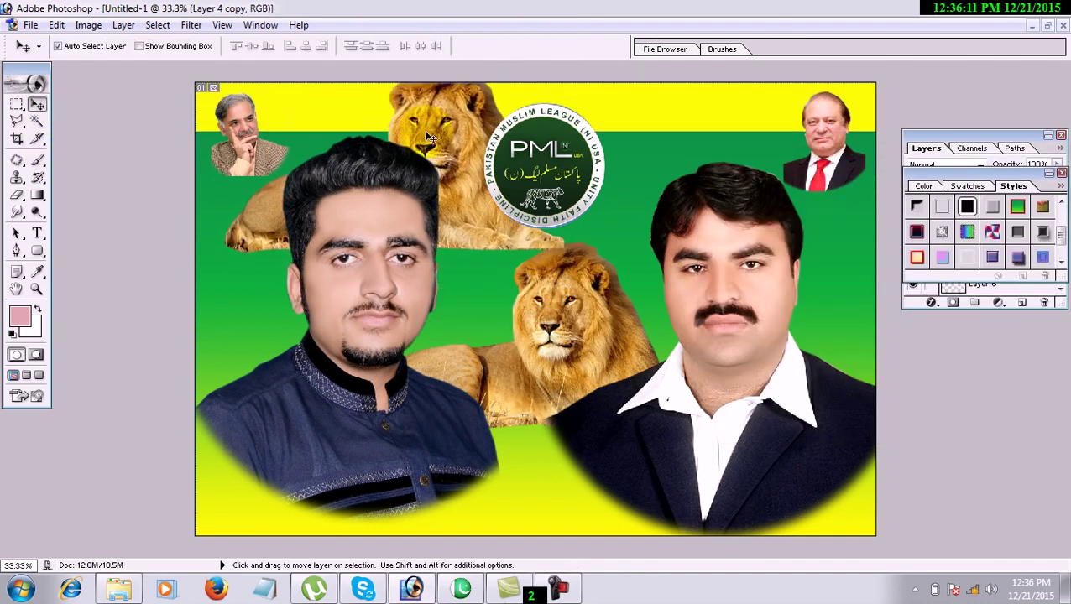
pyautogui.hotkey('ctrl', 't')
pyautogui.moveTo(576, 267); pyautogui.dragTo(312, 115)
pyautogui.doubleClick(331, 109)
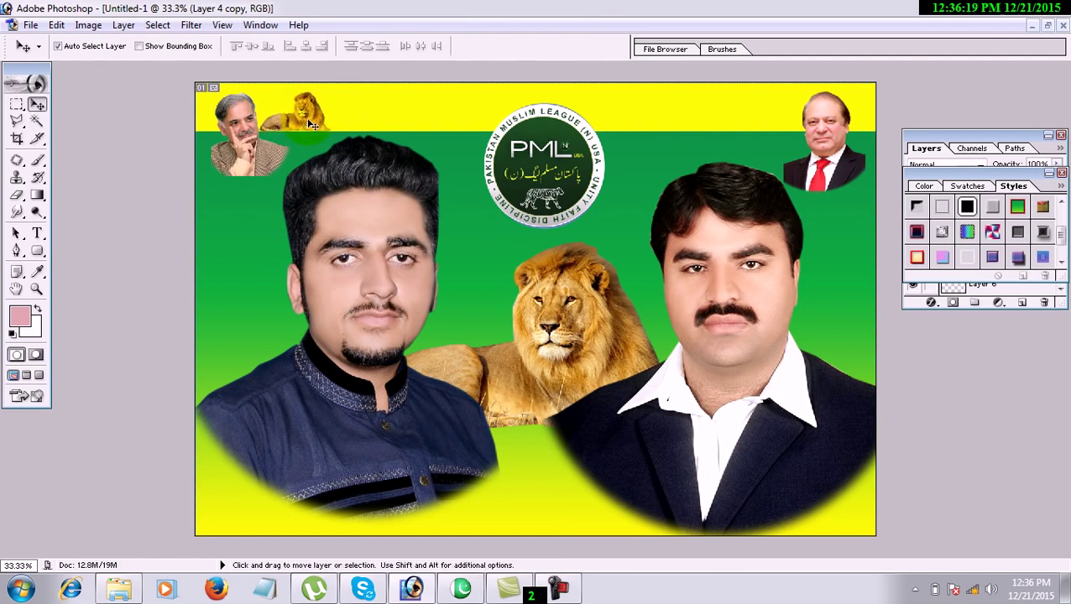
pyautogui.click(558, 589)
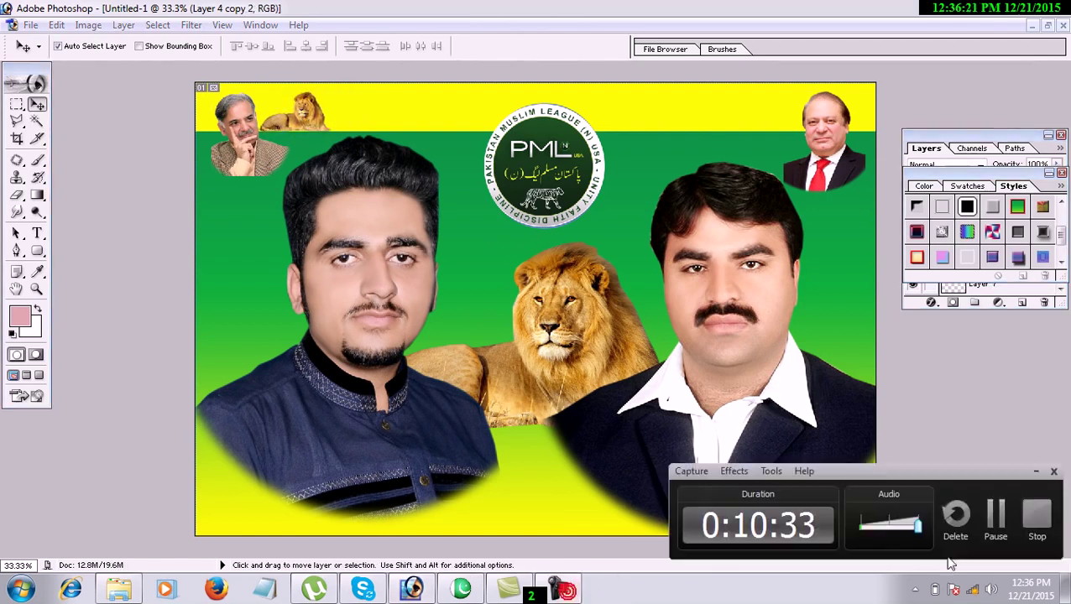
pyautogui.click(995, 522)
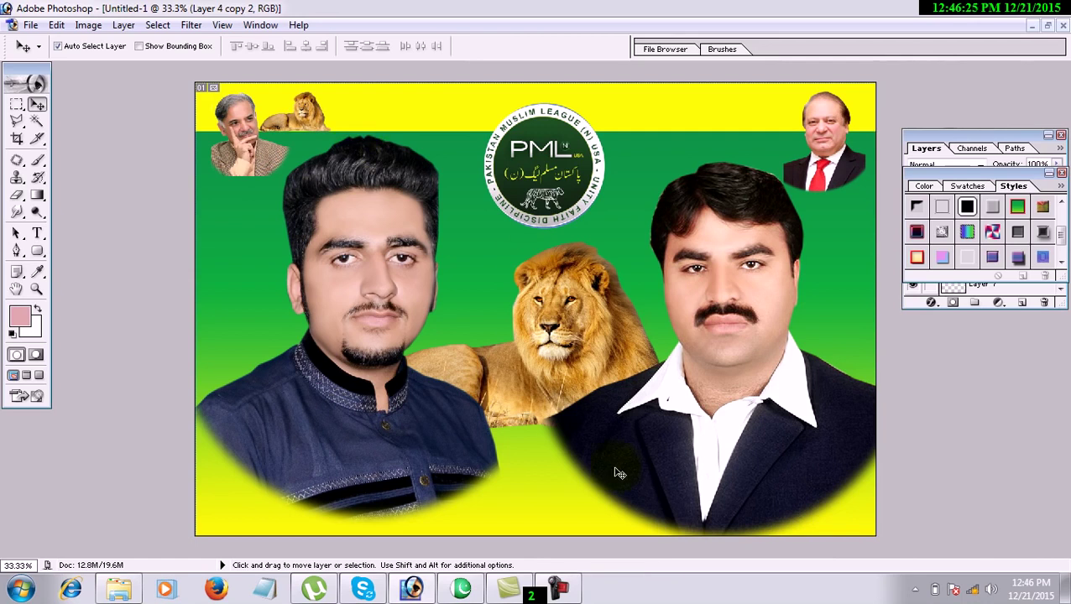
pyautogui.click(559, 590)
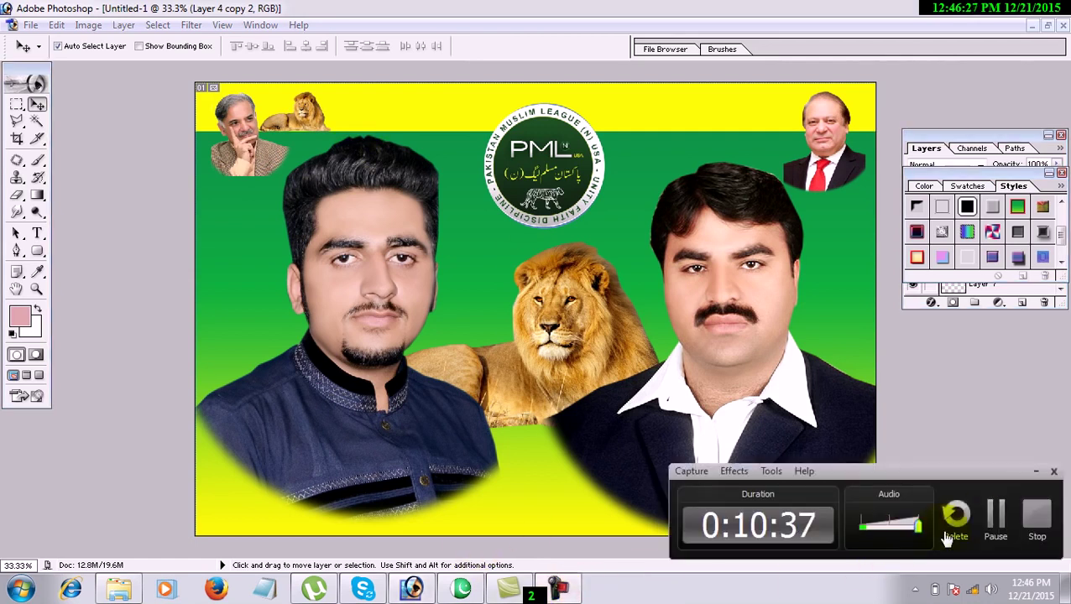
pyautogui.click(994, 522)
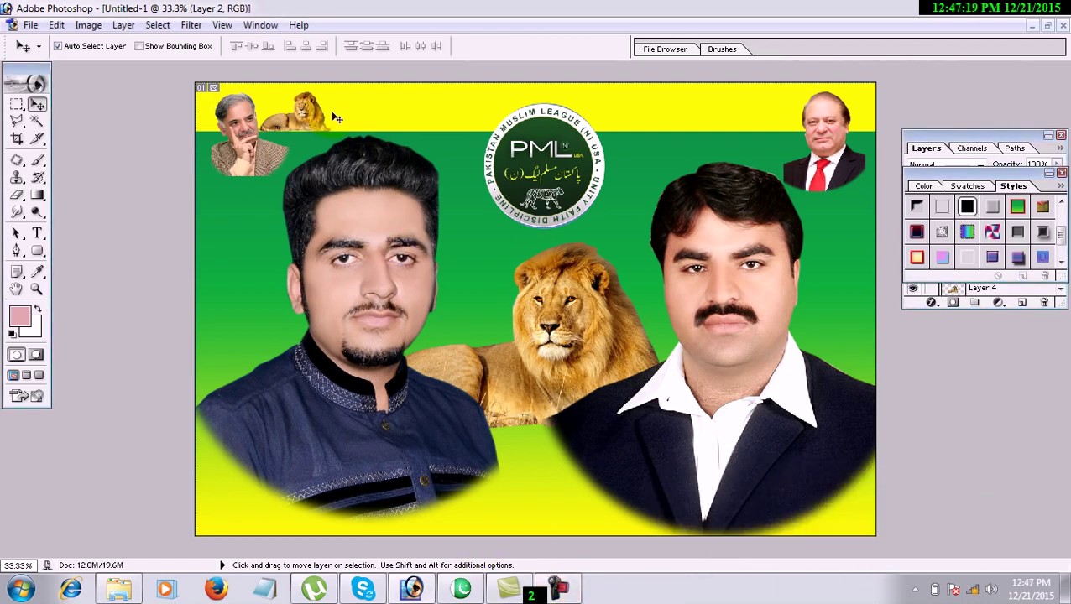
# Step: Enlarge the small lion in the top strip slightly so it fills the strip's height
pyautogui.hotkey('ctrl', '+')
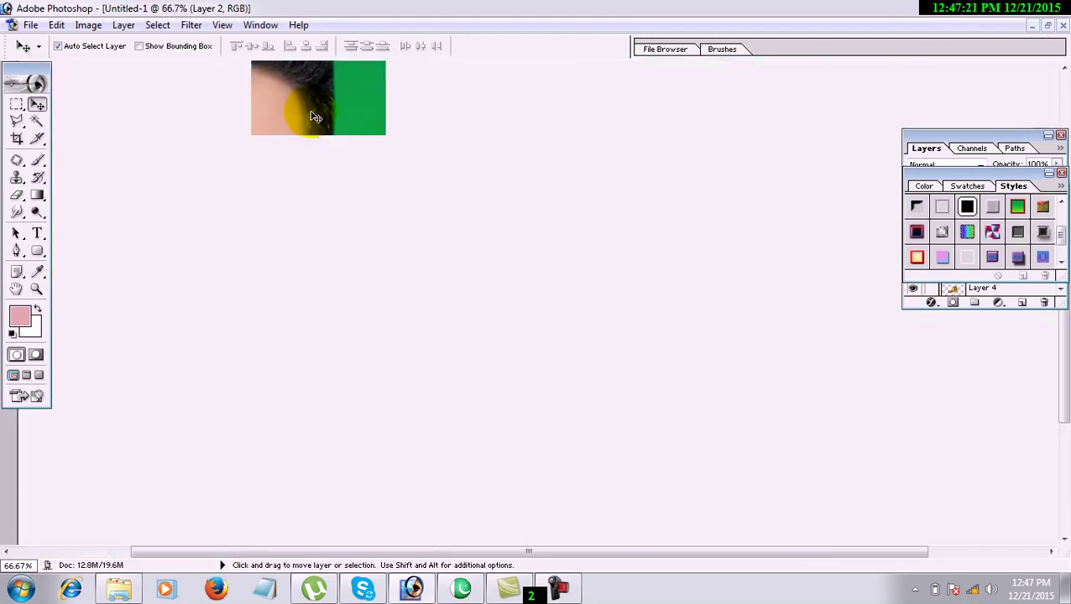
pyautogui.moveTo(227, 112); pyautogui.dragTo(443, 346)
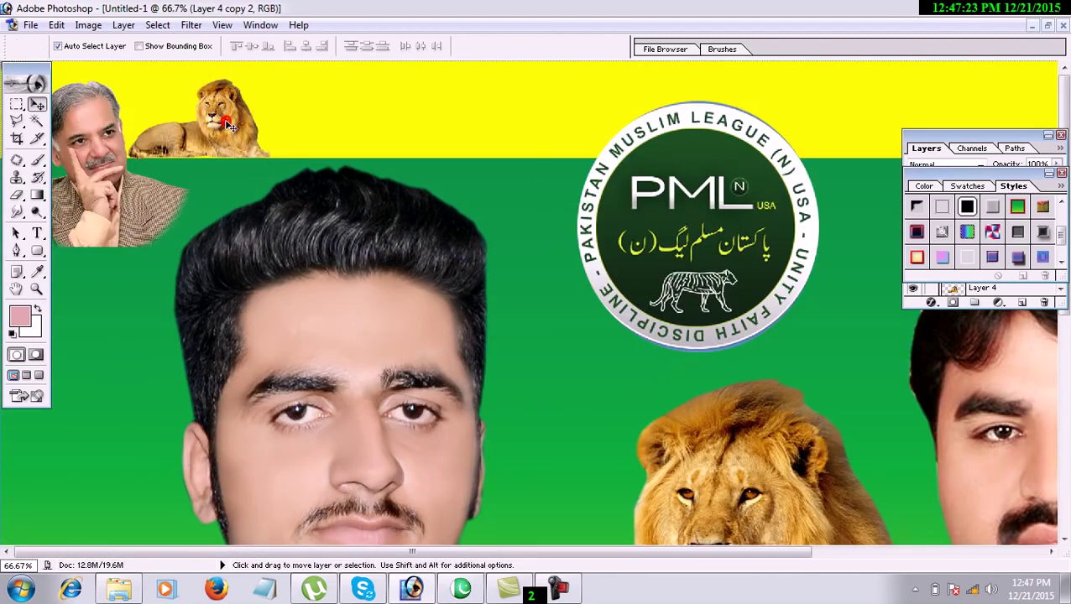
pyautogui.hotkey('ctrl', 't')
pyautogui.moveTo(282, 87); pyautogui.dragTo(289, 80)
pyautogui.press('Return')
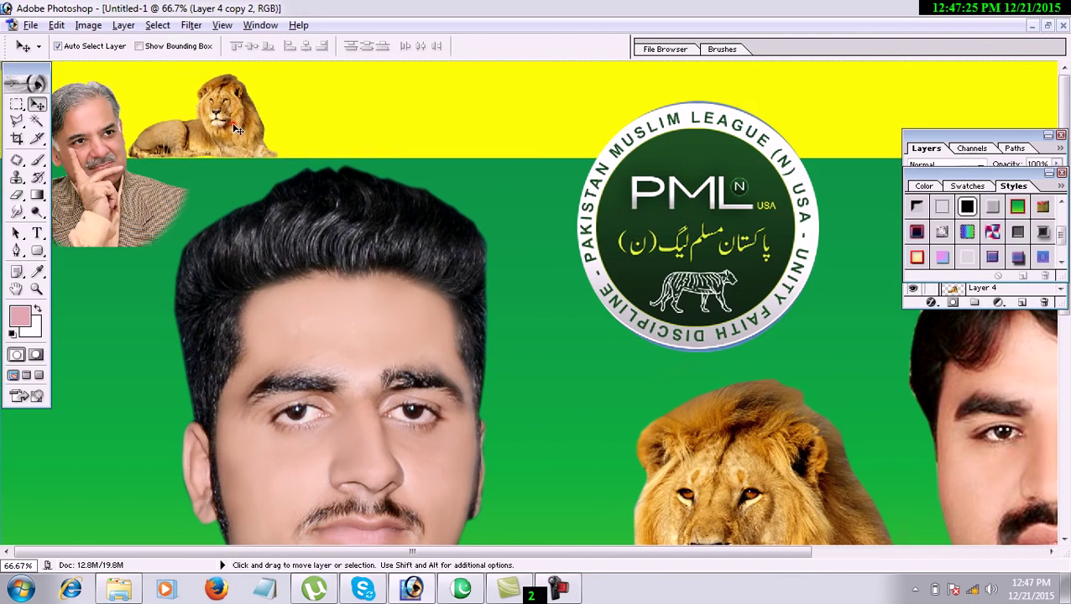
# Step: Duplicate the small lion into an even row along the yellow strip, on both sides of the PML logo up to the Nawaz Sharif portrait
pyautogui.keyDown('alt'); pyautogui.moveTo(225, 128); pyautogui.dragTo(248, 125); pyautogui.keyUp('alt')
pyautogui.press('z')
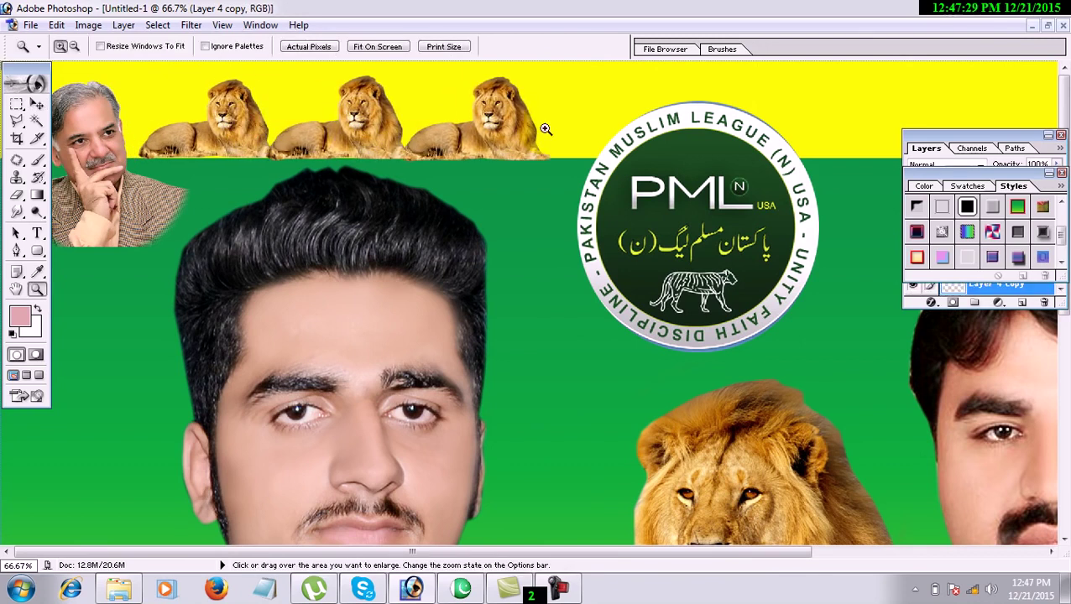
pyautogui.click(37, 103)
pyautogui.keyDown('alt'); pyautogui.moveTo(499, 125); pyautogui.dragTo(937, 112); pyautogui.keyUp('alt')
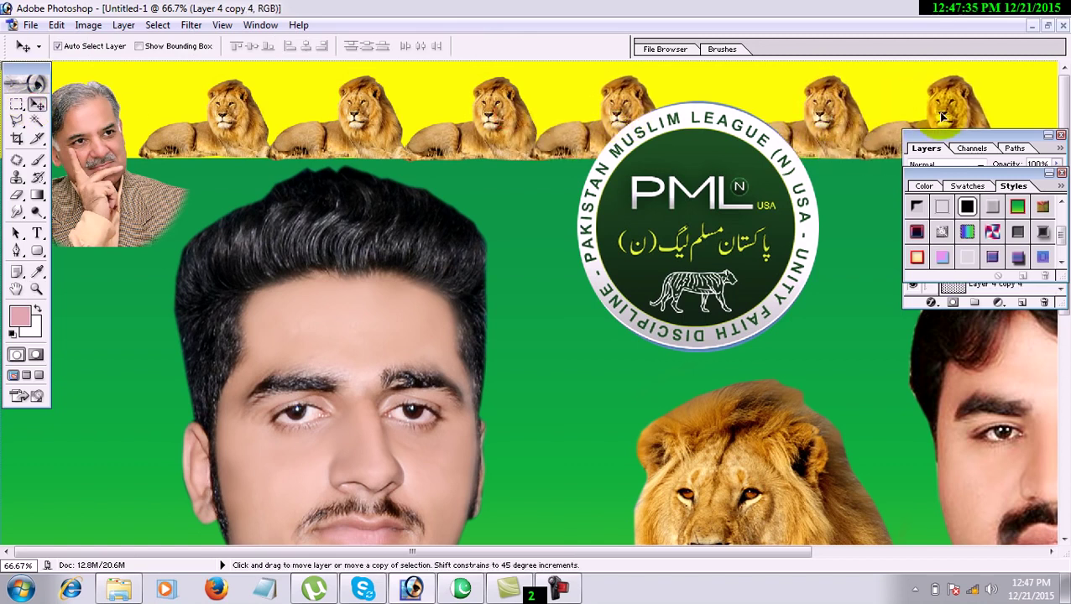
pyautogui.hotkey('ctrl', '-')
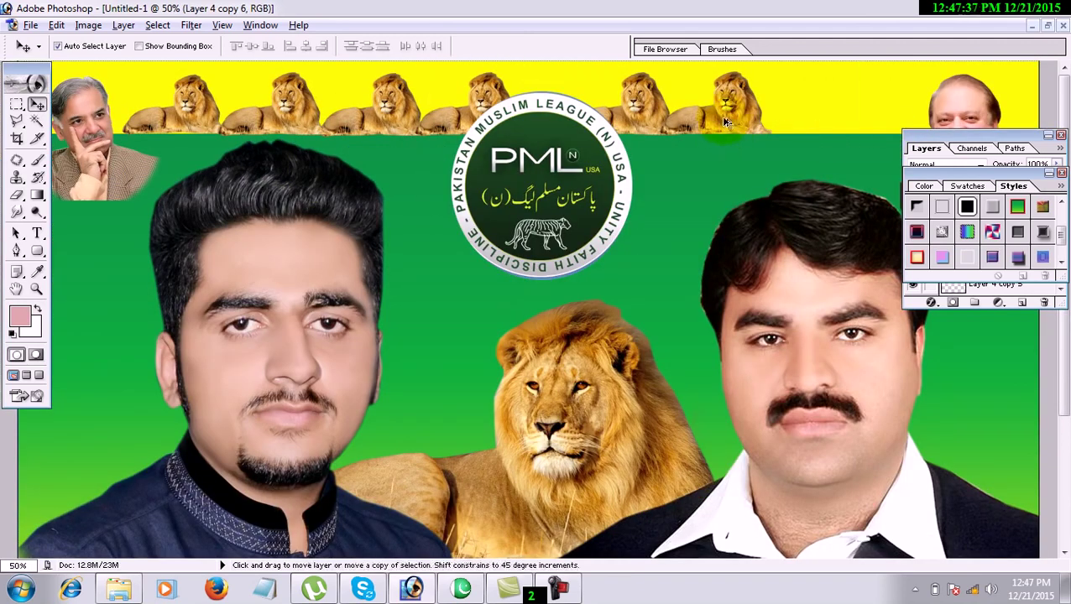
pyautogui.keyDown('alt'); pyautogui.moveTo(729, 118); pyautogui.dragTo(825, 122); pyautogui.keyUp('alt')
pyautogui.keyDown('alt'); pyautogui.moveTo(920, 123); pyautogui.dragTo(928, 123); pyautogui.keyUp('alt')
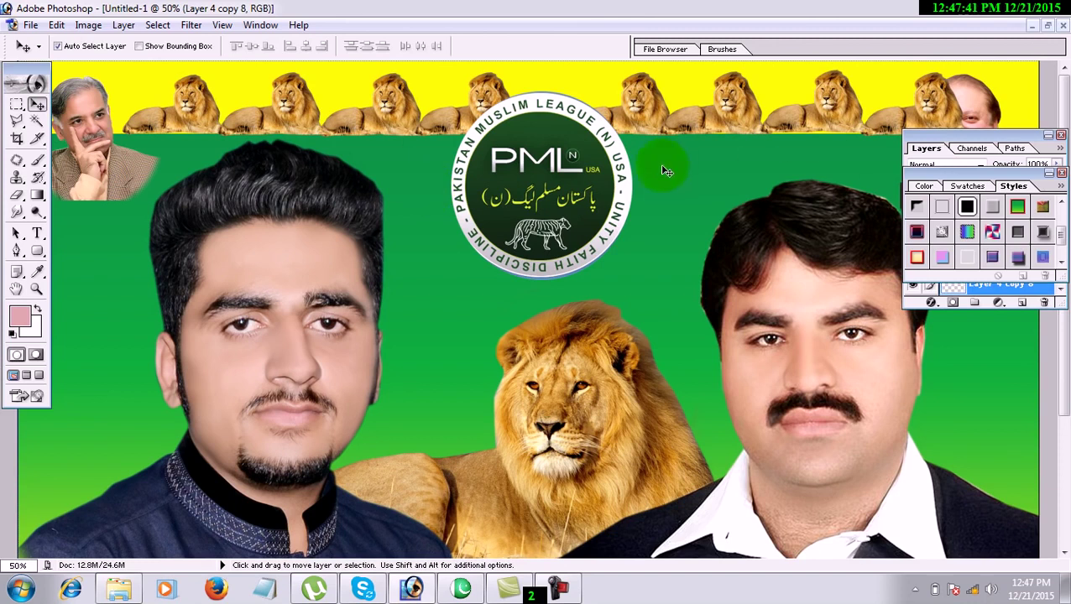
# Step: Hide the floating palettes, extend the lion row behind both corner portraits, and shift the Nawaz Sharif portrait slightly towards the banner's right edge
pyautogui.click(1060, 137)
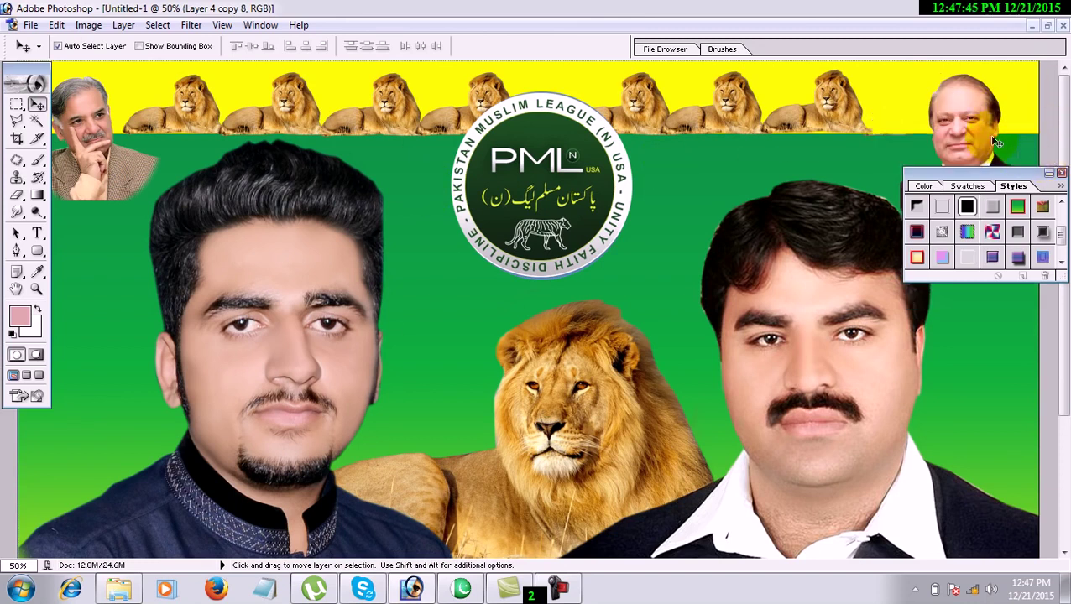
pyautogui.click(1061, 172)
pyautogui.moveTo(932, 109); pyautogui.dragTo(990, 115)
pyautogui.moveTo(952, 170); pyautogui.dragTo(967, 179)
pyautogui.moveTo(167, 115); pyautogui.dragTo(83, 155)
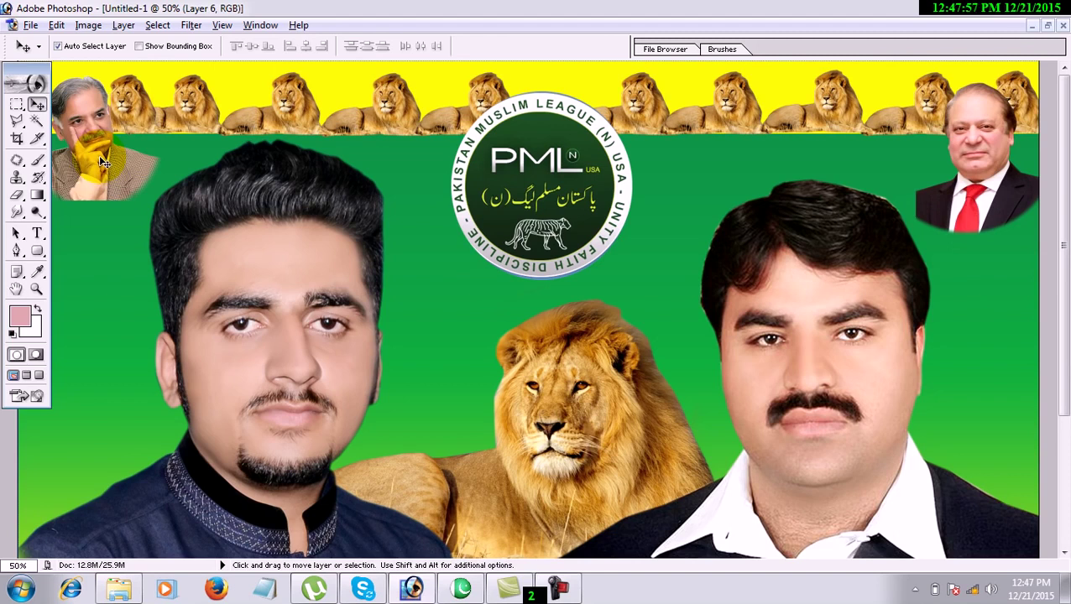
# Step: Restore the banner to a smaller window and bring up the eps.eps document containing the Urdu names
pyautogui.hotkey('ctrl', '-')
pyautogui.click(1047, 26)
pyautogui.click(143, 206)
pyautogui.click(315, 101)
pyautogui.click(530, 232)
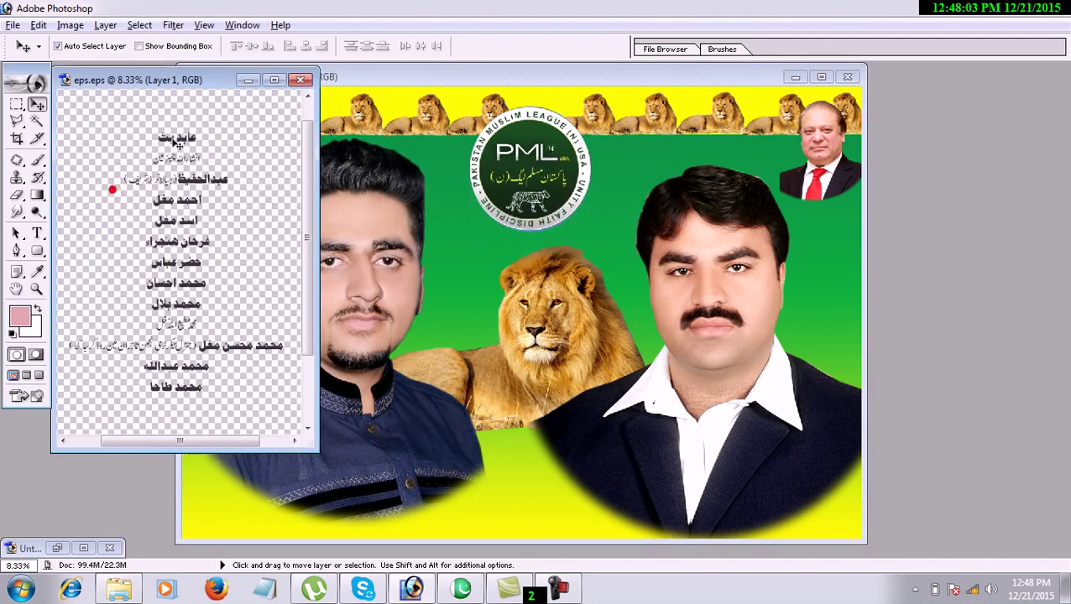
# Step: Copy the first Urdu name from the eps.eps document and return to the banner
pyautogui.hotkey('ctrl', '+')
pyautogui.hotkey('ctrl', '+')
pyautogui.hotkey('ctrl', '+')
pyautogui.hotkey('ctrl', '+')
pyautogui.press('space')
pyautogui.moveTo(197, 131); pyautogui.dragTo(520, 80)
pyautogui.press('space')
pyautogui.click(17, 105)
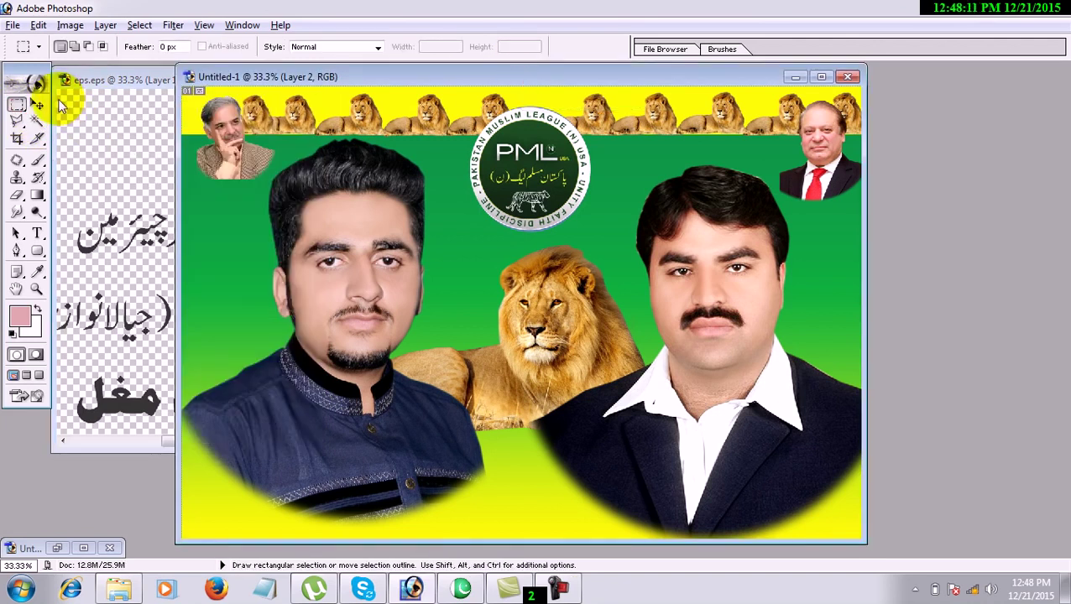
# Step: Paste the copied Urdu name into the maximized banner, enlarge it and place it across the dark jacket of the man with the moustache
pyautogui.click(36, 104)
pyautogui.doubleClick(508, 77)
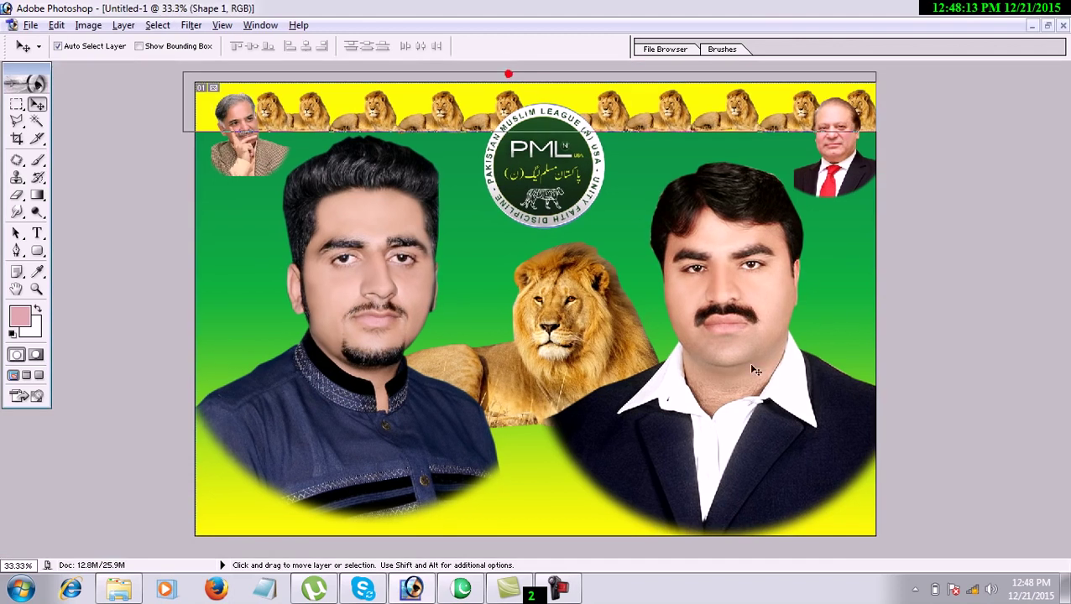
pyautogui.hotkey('ctrl', 'v')
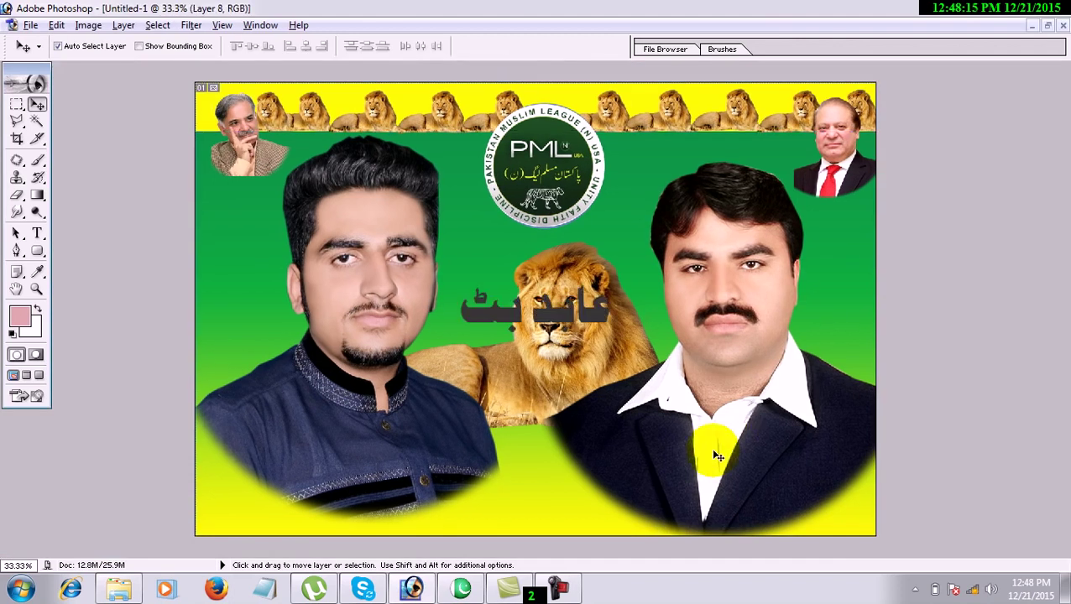
pyautogui.hotkey('ctrl', 't')
pyautogui.moveTo(611, 334); pyautogui.dragTo(642, 348)
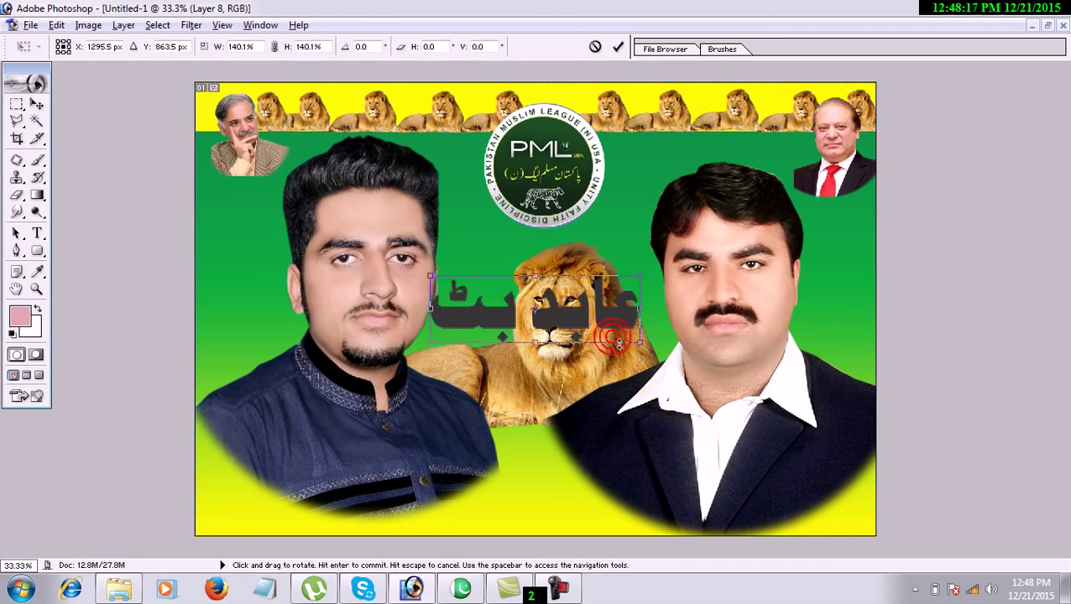
pyautogui.moveTo(569, 318); pyautogui.dragTo(731, 483)
pyautogui.moveTo(803, 437); pyautogui.dragTo(829, 426)
pyautogui.doubleClick(748, 485)
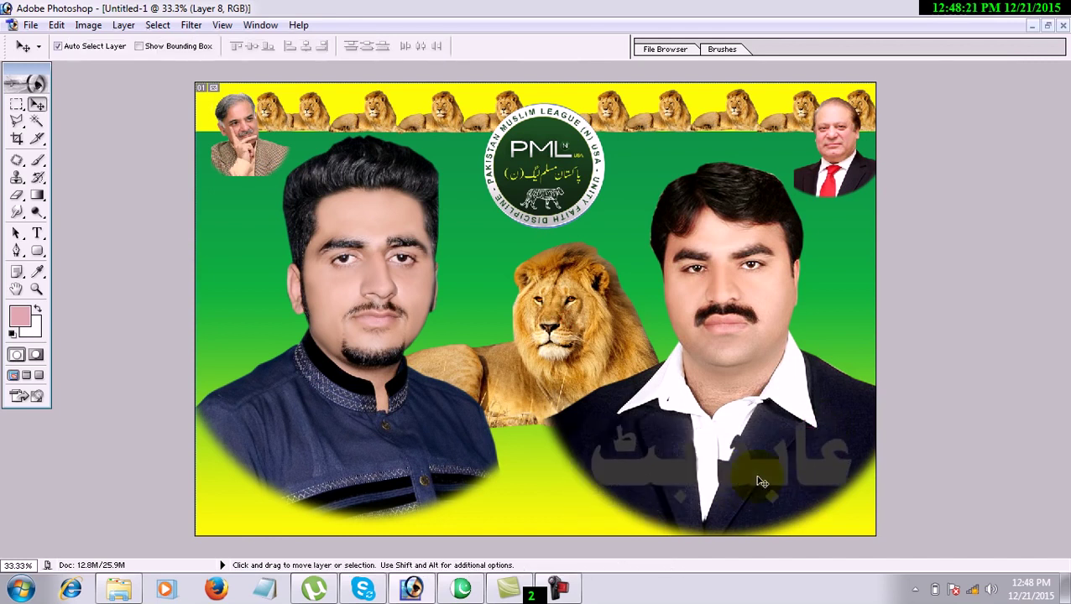
# Step: Bring up the eps.eps document and marquee-select the line "انشاءاللہ چیئرمین" above the list of names
pyautogui.click(1048, 27)
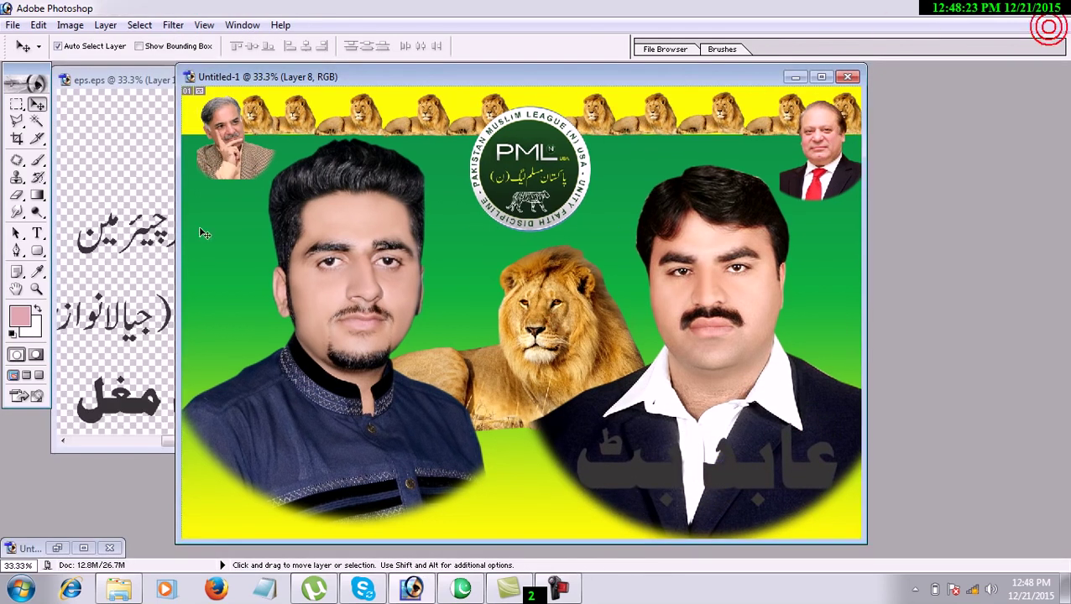
pyautogui.click(140, 224)
pyautogui.press('space')
pyautogui.moveTo(246, 340); pyautogui.dragTo(249, 183)
pyautogui.moveTo(234, 301); pyautogui.dragTo(240, 244)
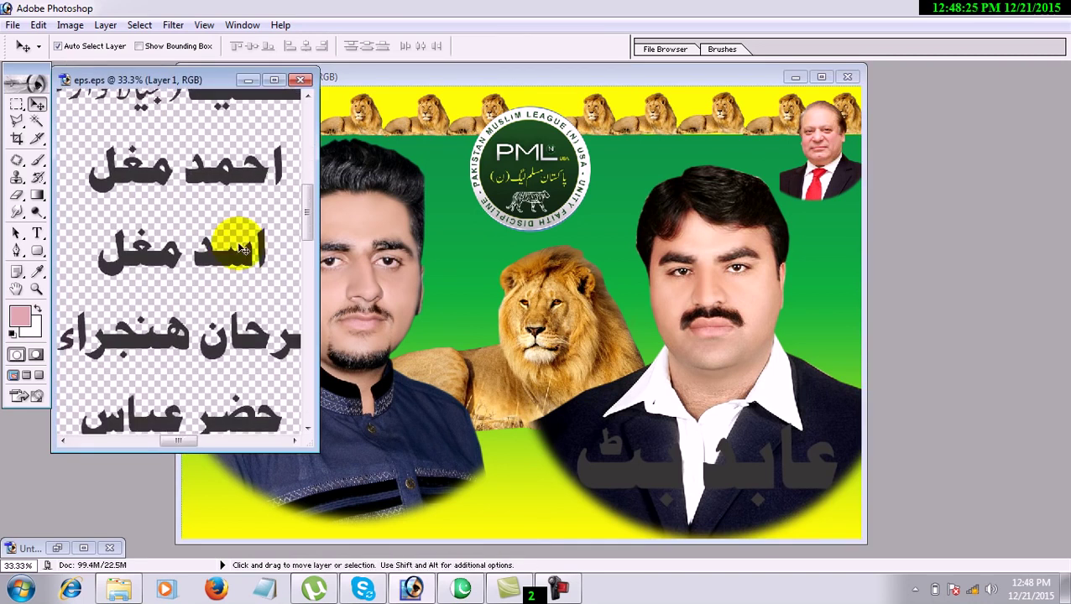
pyautogui.hotkey('ctrl', '-')
pyautogui.press('space')
pyautogui.moveTo(199, 164); pyautogui.dragTo(200, 303)
pyautogui.click(15, 104)
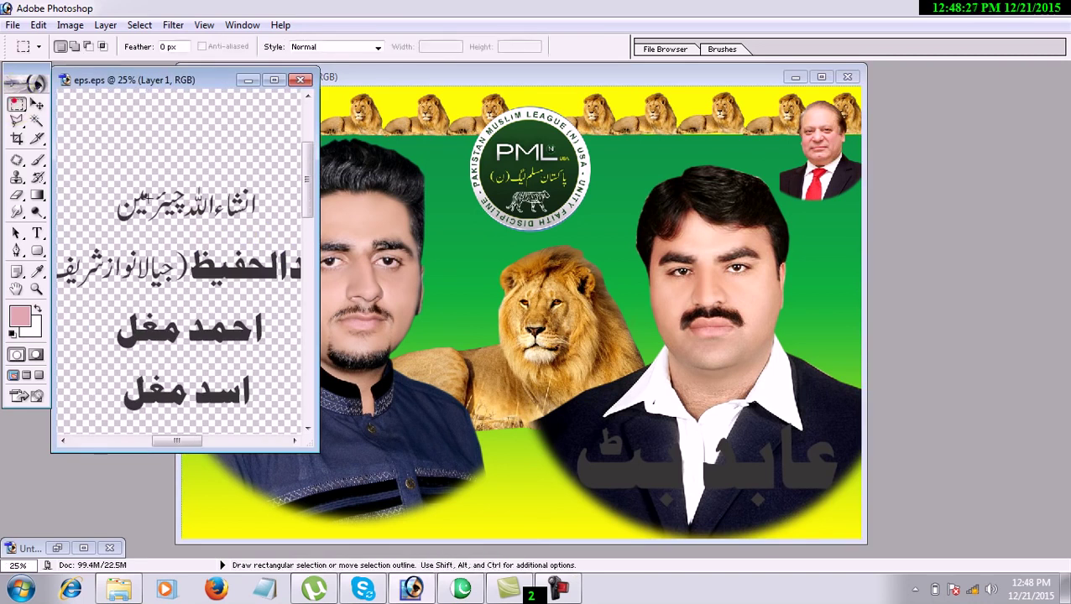
pyautogui.moveTo(99, 169); pyautogui.dragTo(275, 235)
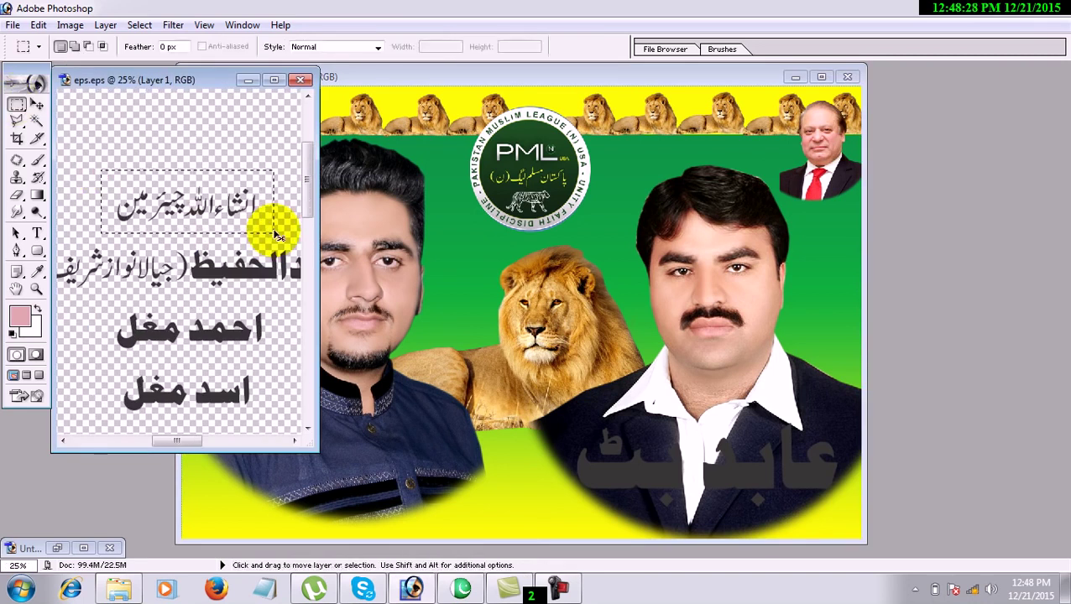
# Step: Bring the selected line into the maximized banner and place it above the large Urdu name, over the moustached man's collar and jacket
pyautogui.click(37, 105)
pyautogui.doubleClick(422, 77)
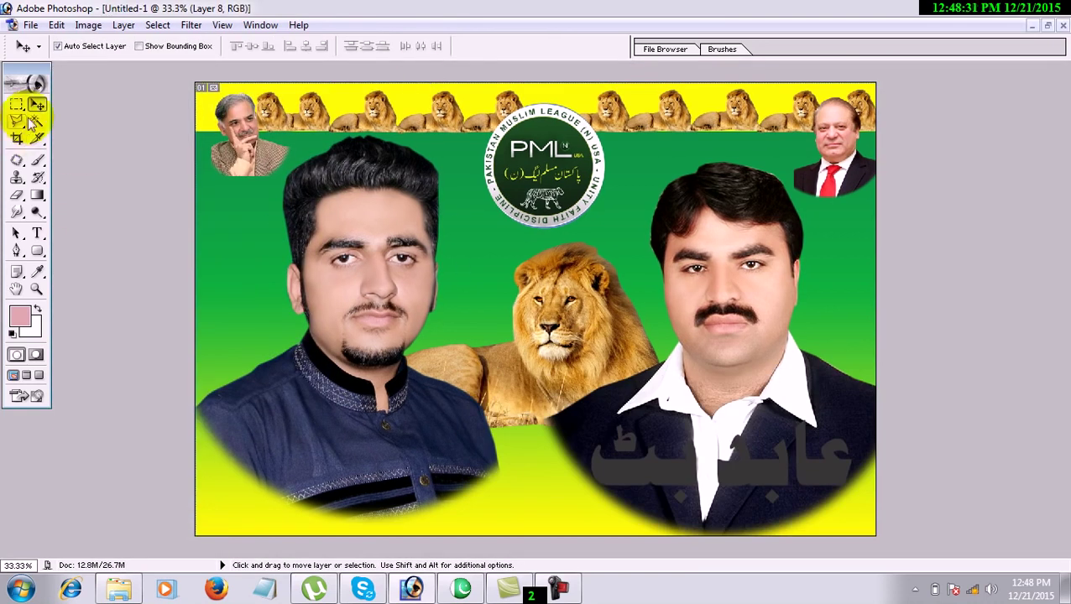
pyautogui.hotkey('ctrl', 't')
pyautogui.moveTo(634, 412); pyautogui.dragTo(824, 413)
pyautogui.doubleClick(823, 413)
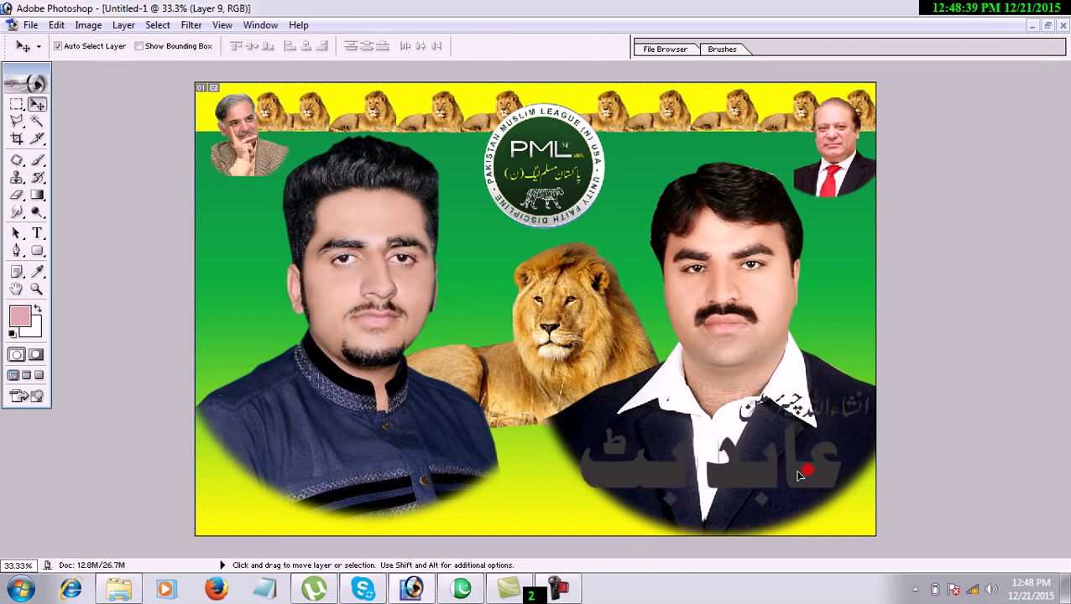
# Step: Find the thin-lettered Urdu name above the general secretary line in eps.eps and cut it out with a rectangular selection
pyautogui.click(1048, 25)
pyautogui.click(107, 210)
pyautogui.hotkey('ctrl', '-')
pyautogui.moveTo(230, 359); pyautogui.dragTo(227, 198)
pyautogui.moveTo(223, 316); pyautogui.dragTo(221, 209)
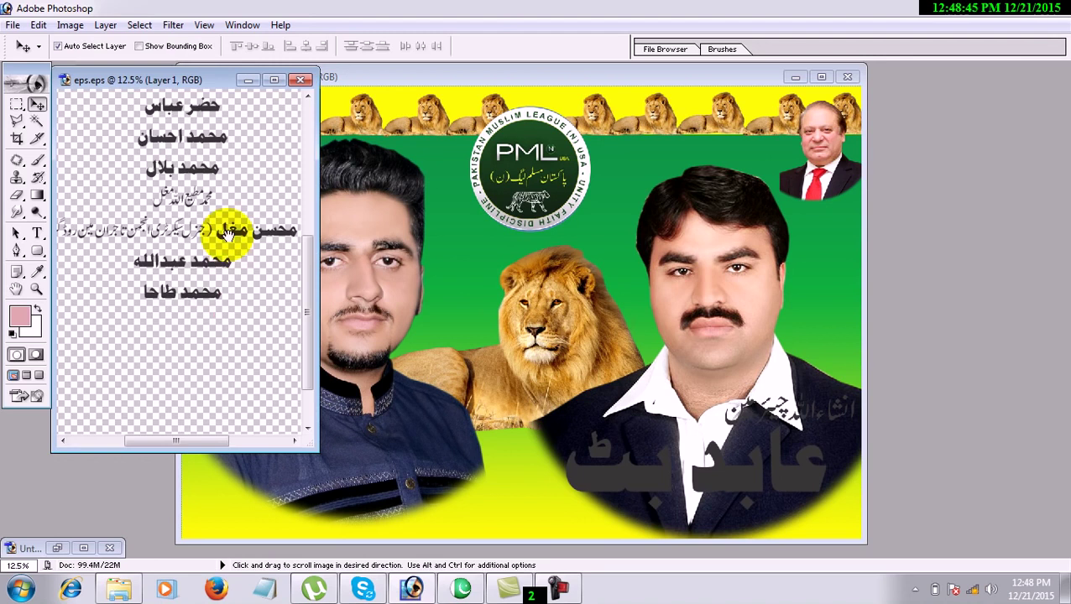
pyautogui.scroll(5, 214, 202)
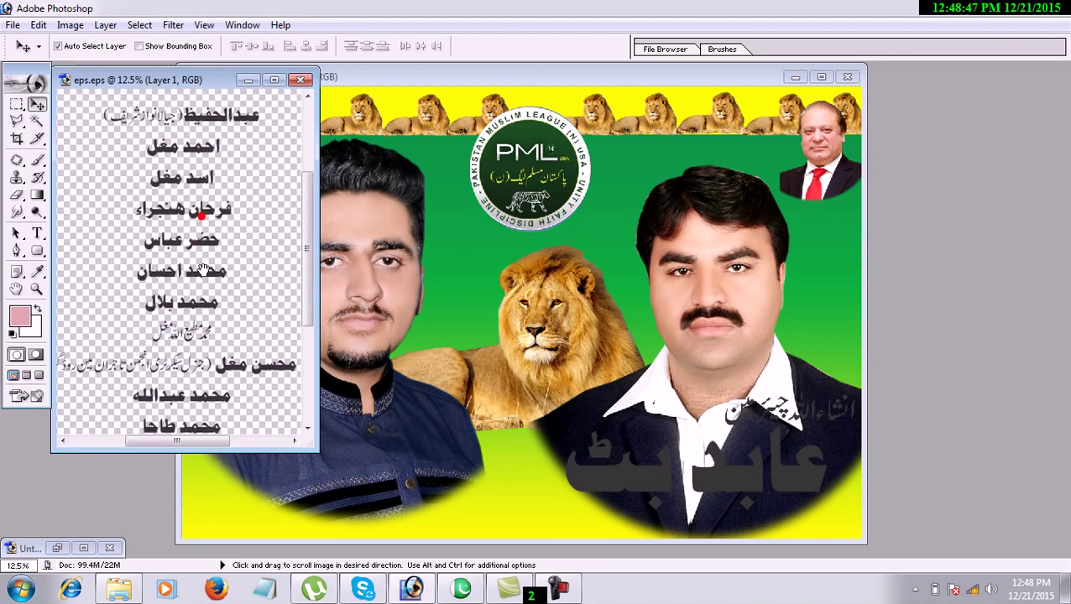
pyautogui.hotkey('ctrl', '+')
pyautogui.hotkey('ctrl', '+')
pyautogui.hotkey('ctrl', '+')
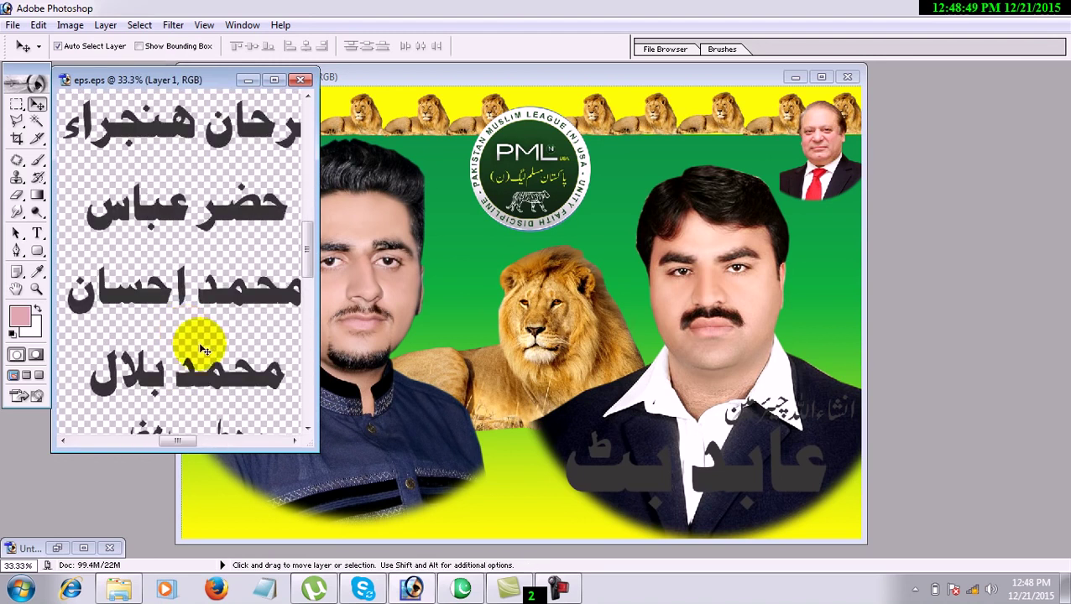
pyautogui.scroll(-5, 202, 349)
pyautogui.click(16, 104)
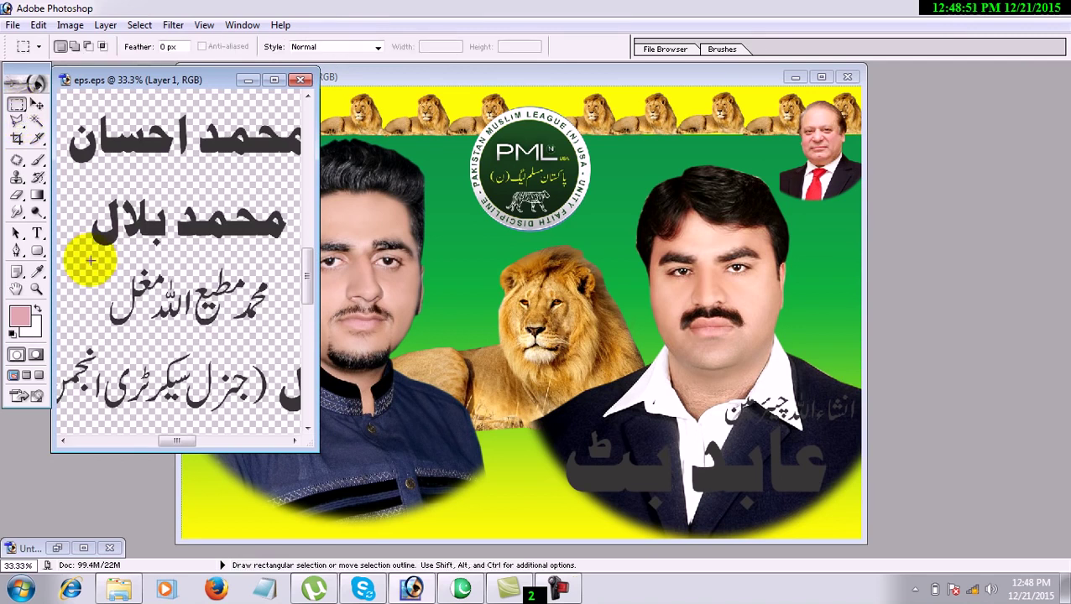
pyautogui.moveTo(262, 345); pyautogui.dragTo(282, 339)
pyautogui.hotkey('ctrl', 'x')
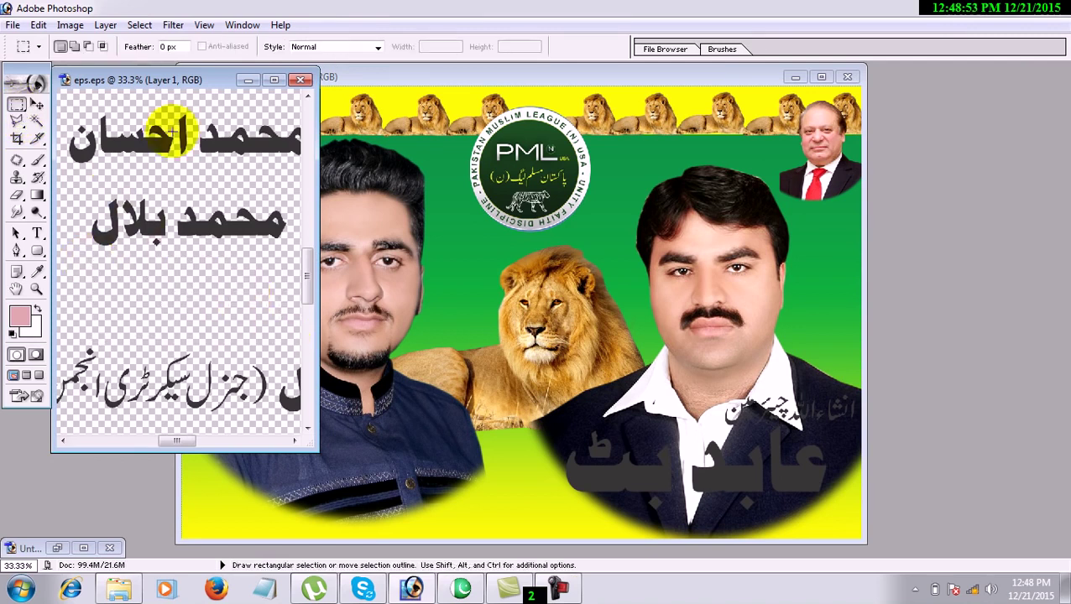
# Step: Close the eps.eps document without saving its changes and maximize the banner
pyautogui.click(300, 80)
pyautogui.click(530, 229)
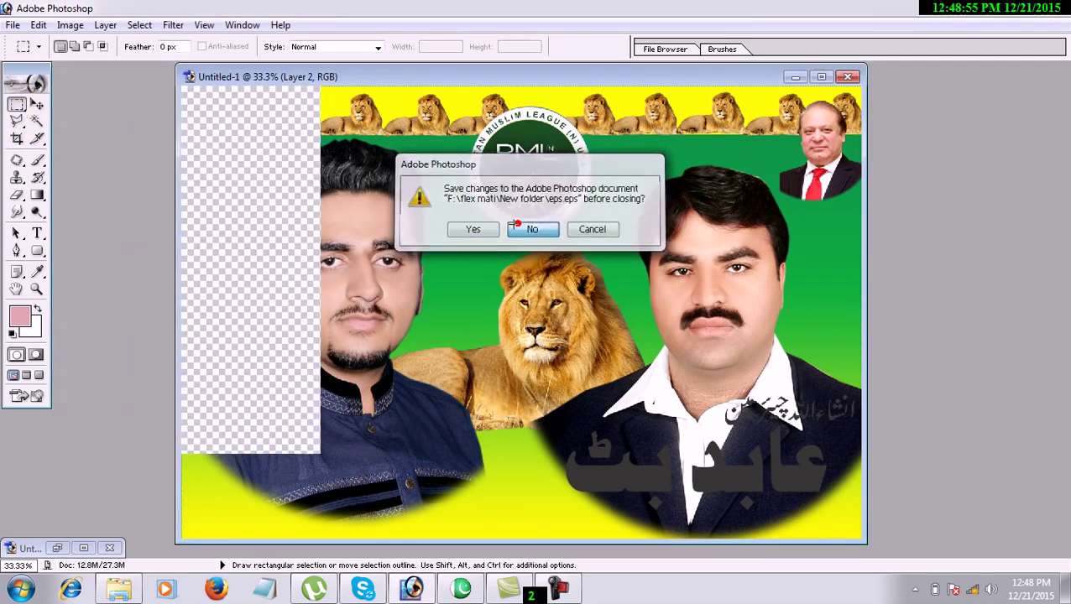
pyautogui.doubleClick(425, 79)
pyautogui.click(37, 104)
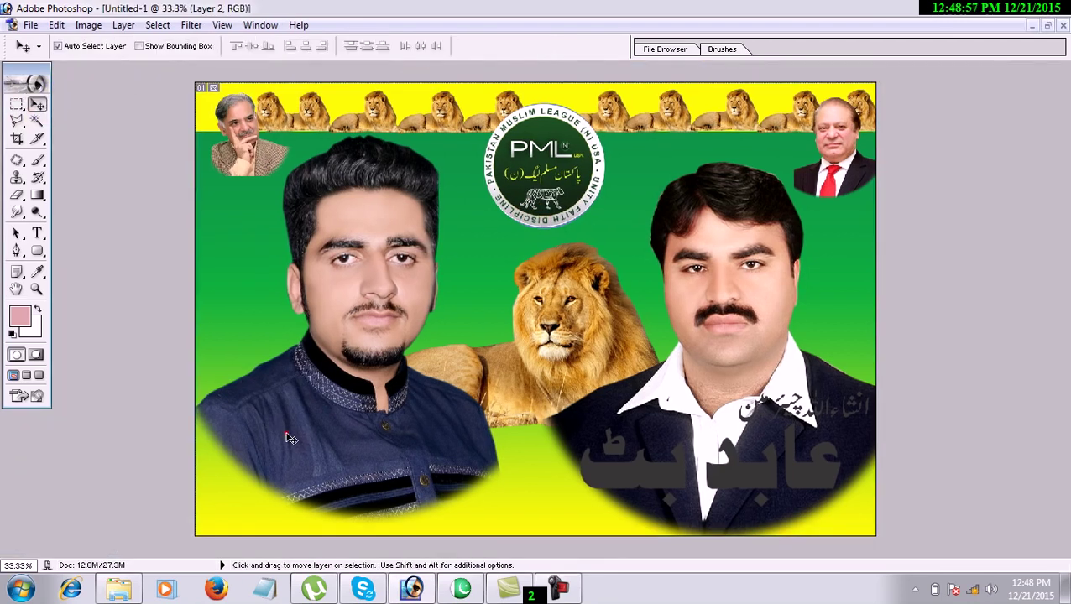
# Step: Paste the cut Urdu name, scale it to 146.4% and place it across the bearded man's dark blue jacket
pyautogui.hotkey('ctrl', 'v')
pyautogui.hotkey('ctrl', 't')
pyautogui.moveTo(535, 308); pyautogui.dragTo(361, 456)
pyautogui.moveTo(504, 313); pyautogui.dragTo(335, 460)
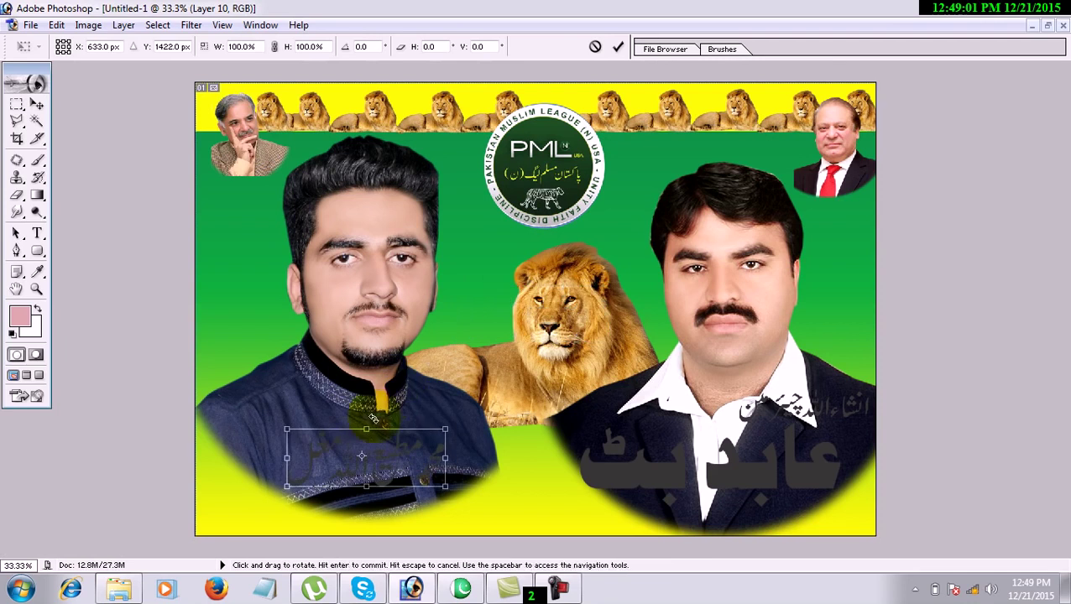
pyautogui.moveTo(453, 422); pyautogui.dragTo(494, 410)
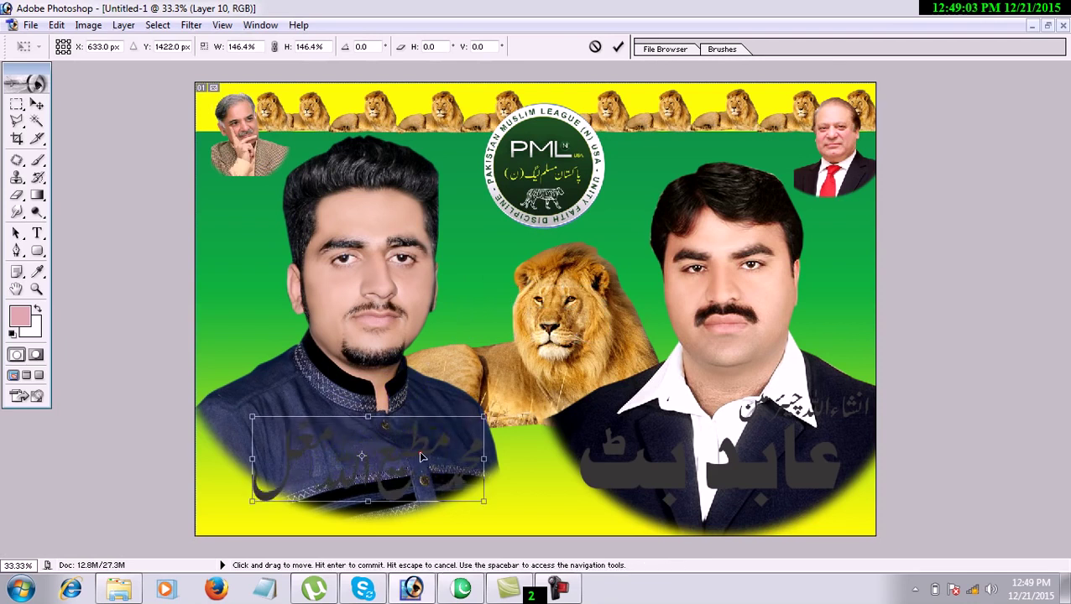
pyautogui.press('Return')
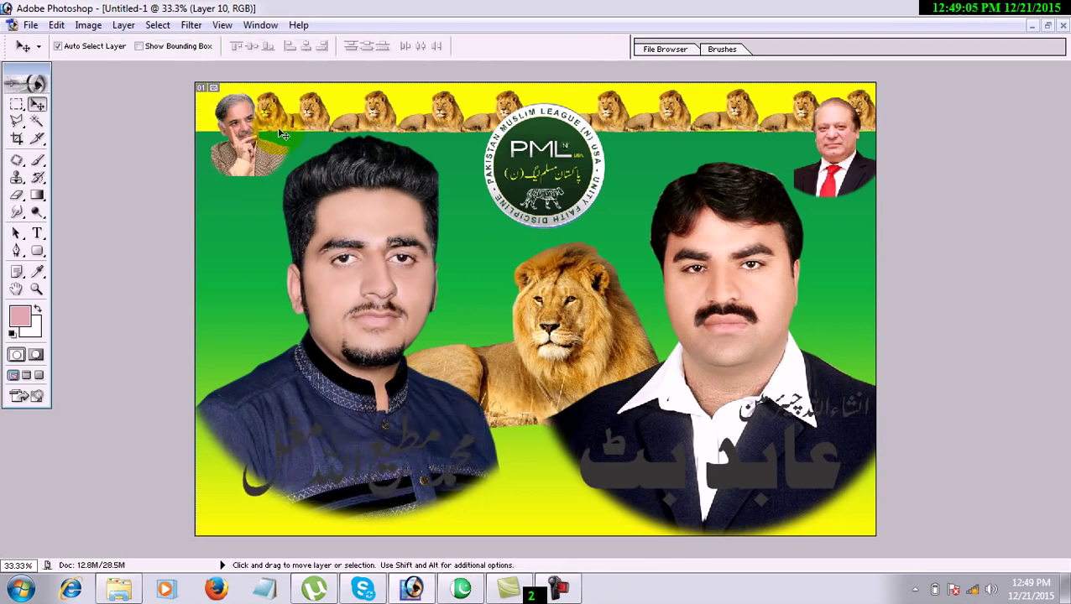
# Step: Show the Layers palette and add a red Color Overlay to the name on the bearded man's jacket
pyautogui.click(260, 25)
pyautogui.click(279, 303)
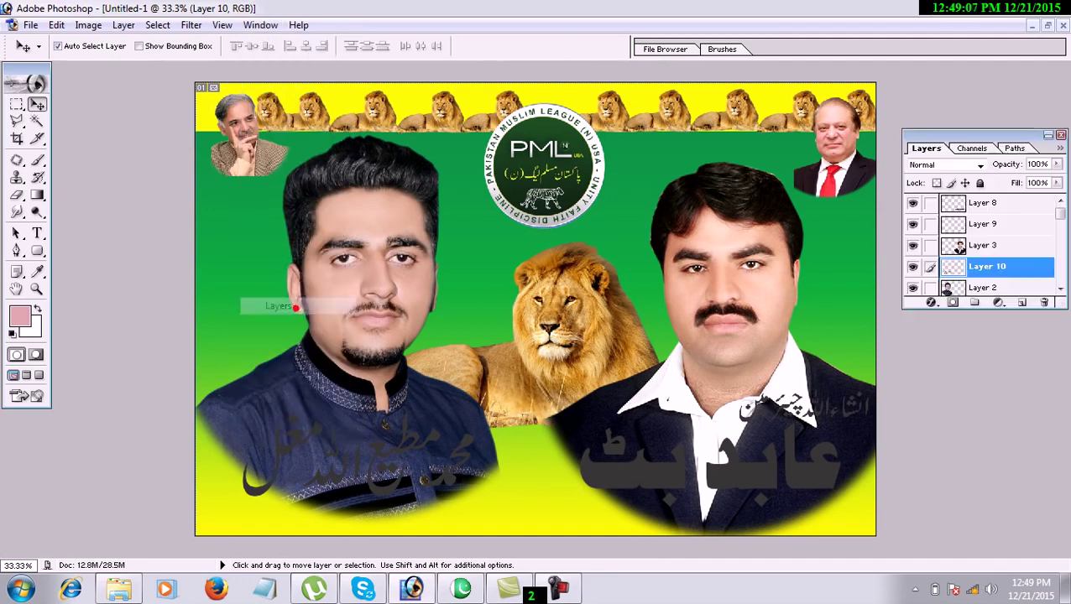
pyautogui.click(931, 302)
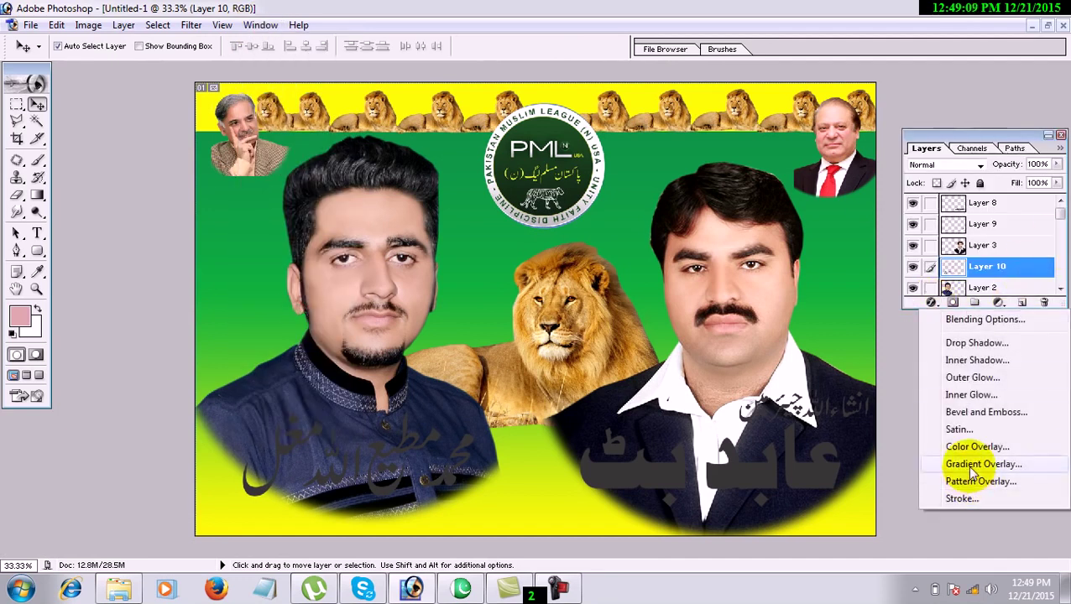
pyautogui.click(673, 278)
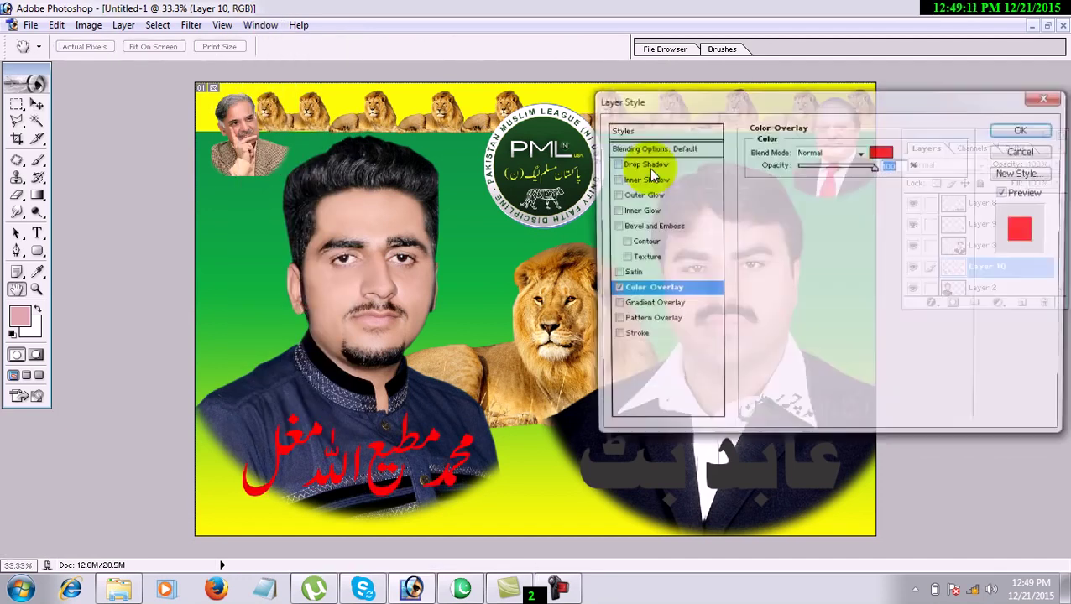
# Step: Add a 16 px white outside stroke and a smooth Inner Bevel to the bearded man's name, and apply the layer style
pyautogui.click(634, 336)
pyautogui.click(785, 239)
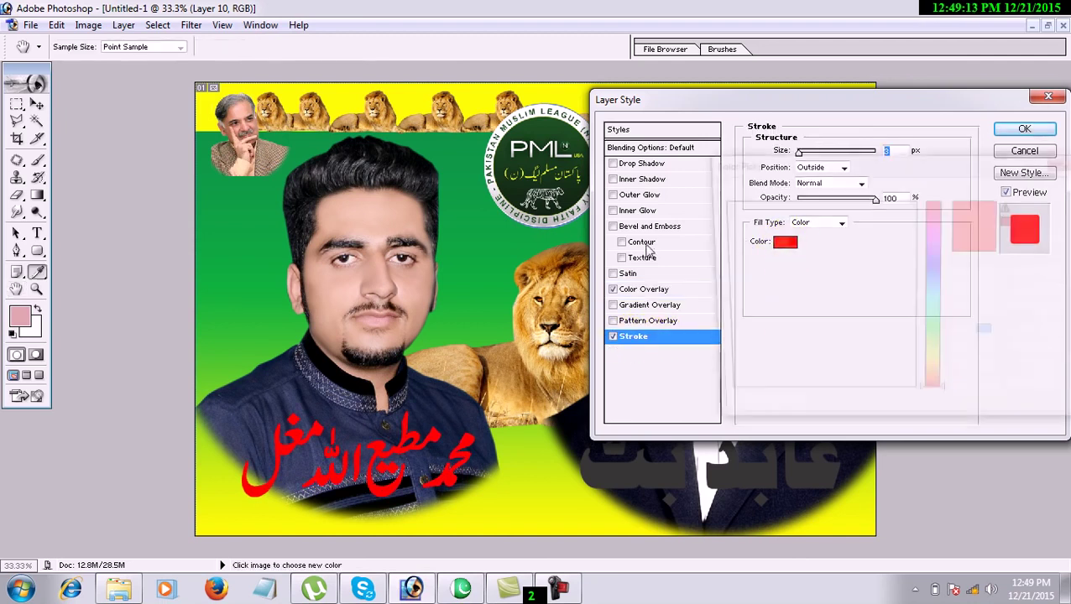
pyautogui.moveTo(738, 234); pyautogui.dragTo(716, 200)
pyautogui.click(1056, 189)
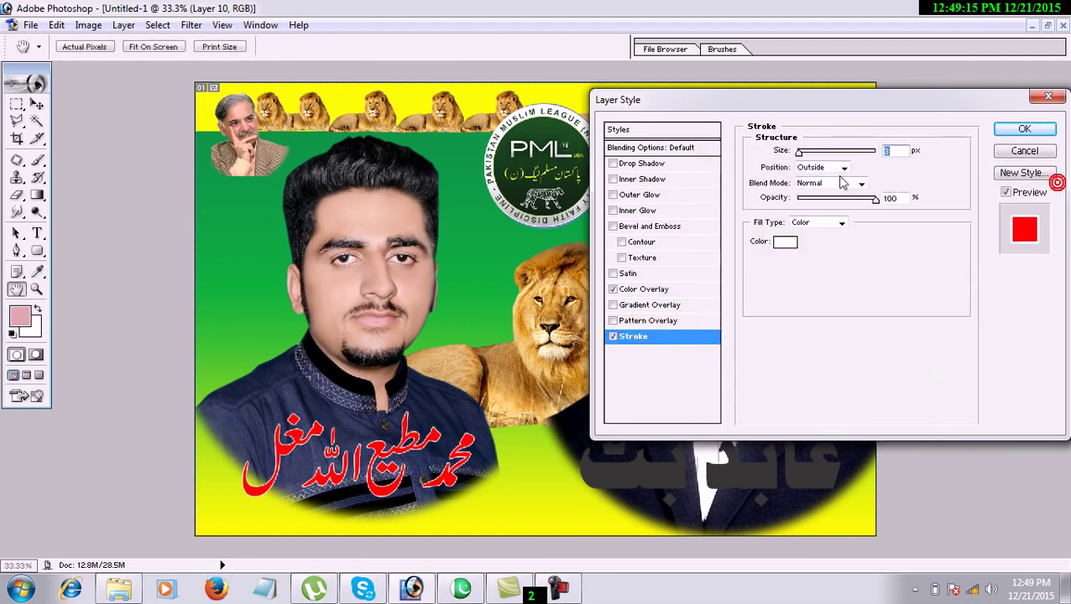
pyautogui.moveTo(802, 151); pyautogui.dragTo(806, 151)
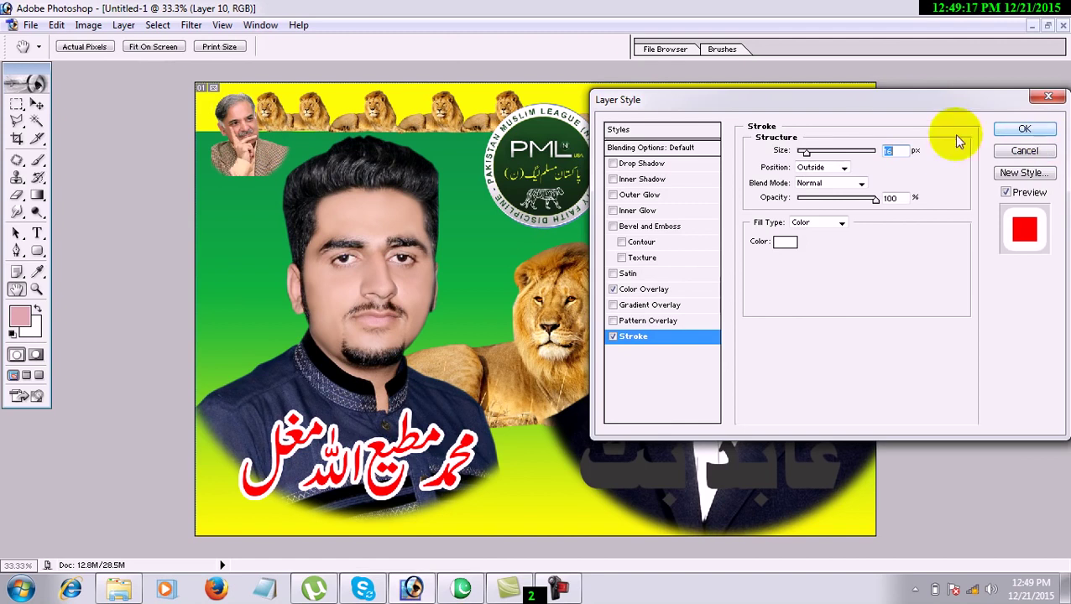
pyautogui.click(634, 227)
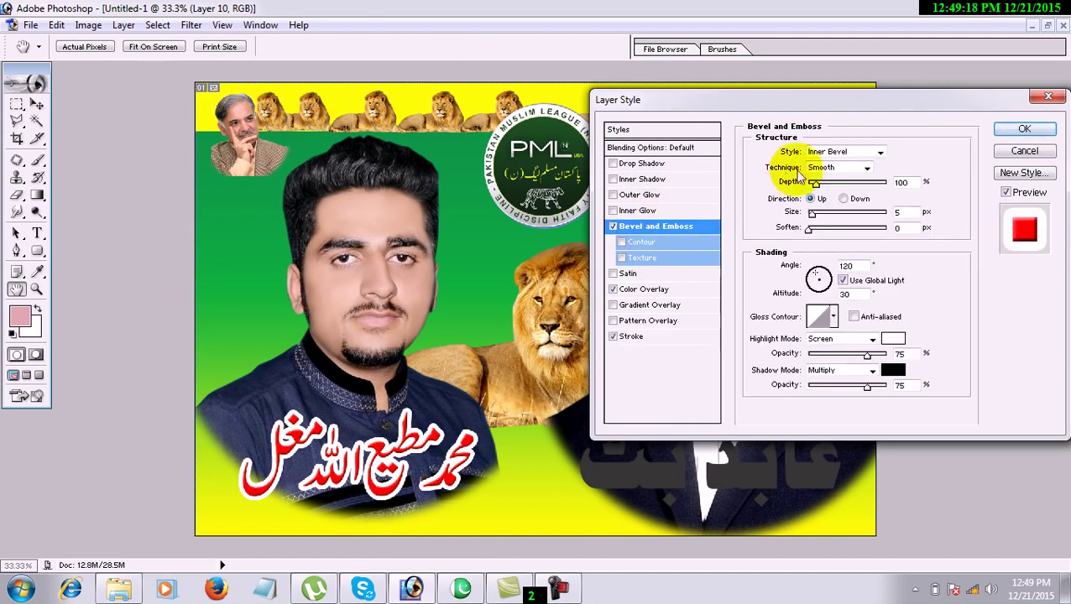
pyautogui.click(1025, 129)
# Step: Shift the Urdu name on the moustached man's jacket slightly and give it a red Color Overlay
pyautogui.click(739, 468)
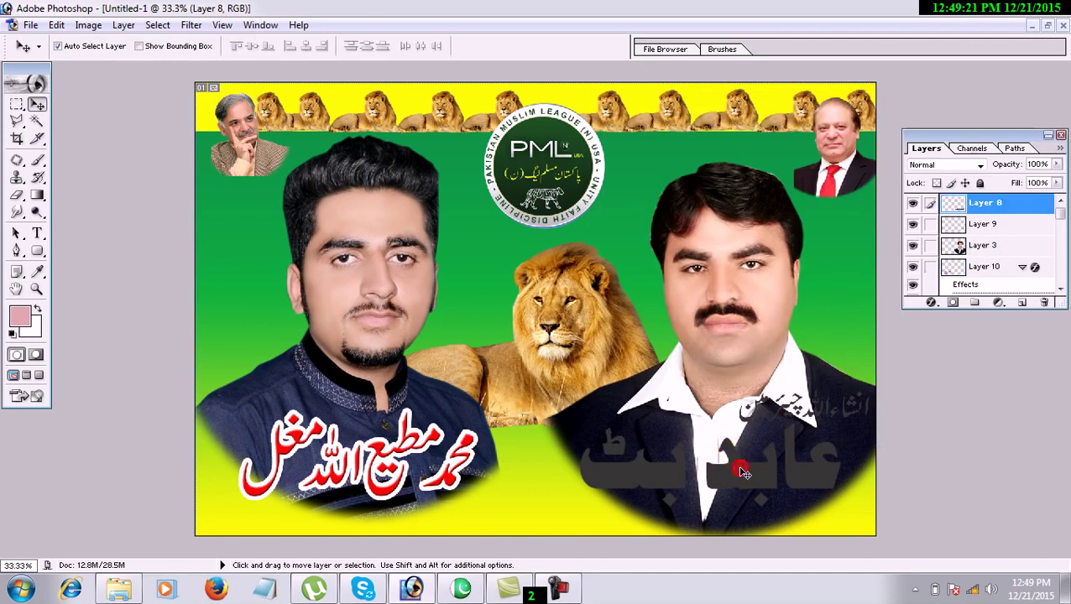
pyautogui.hotkey('ctrl', '+')
pyautogui.hotkey('ctrl', '+')
pyautogui.moveTo(729, 376); pyautogui.dragTo(642, 212)
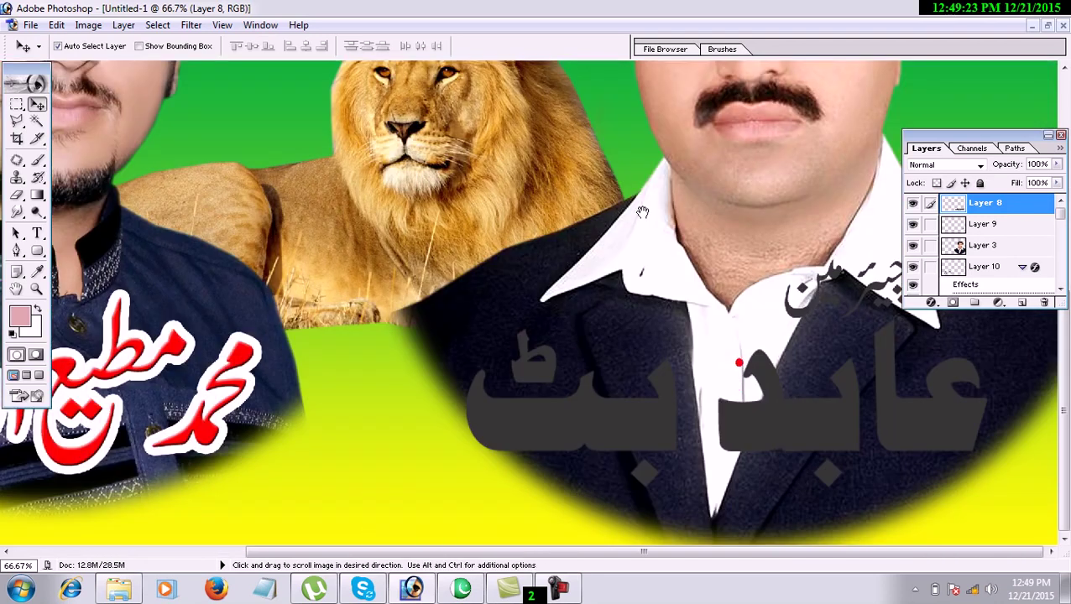
pyautogui.moveTo(796, 426); pyautogui.dragTo(805, 431)
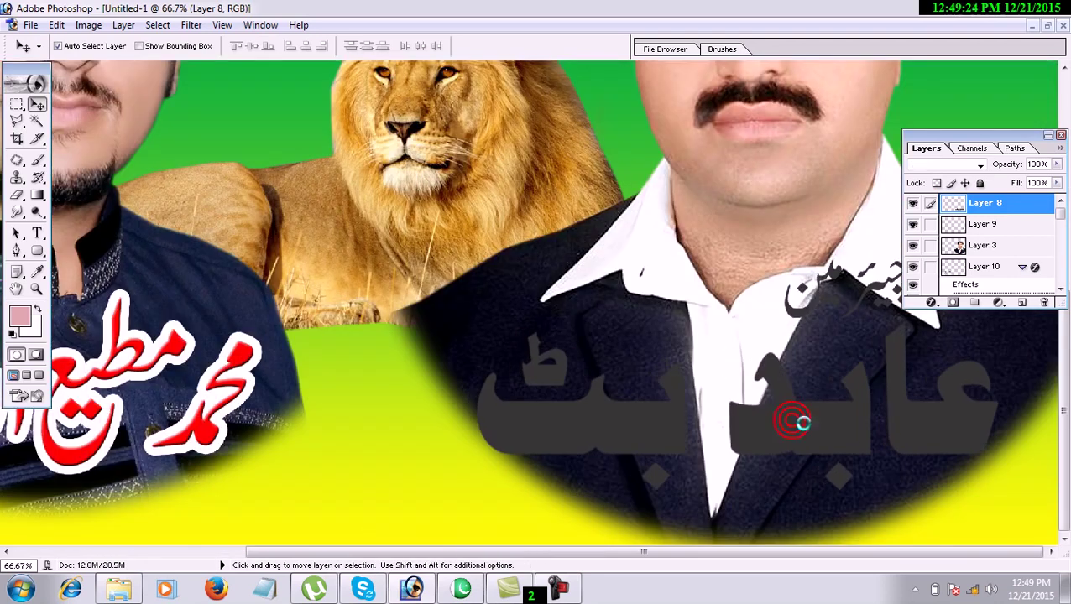
pyautogui.click(929, 305)
pyautogui.click(963, 445)
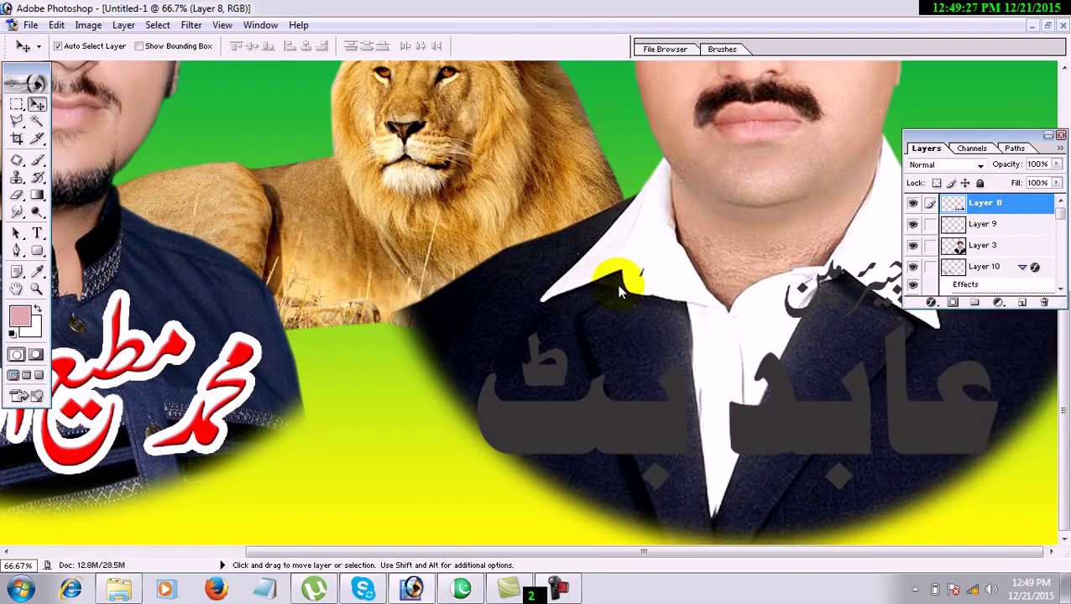
# Step: Add an 18 px white outside stroke to the moustached man's name
pyautogui.click(645, 337)
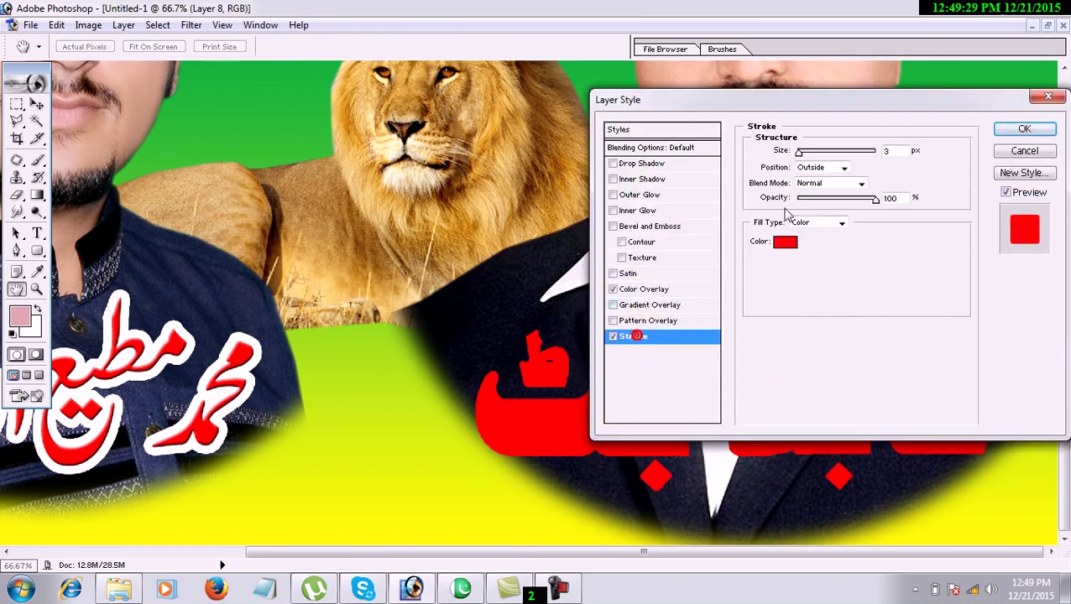
pyautogui.click(777, 243)
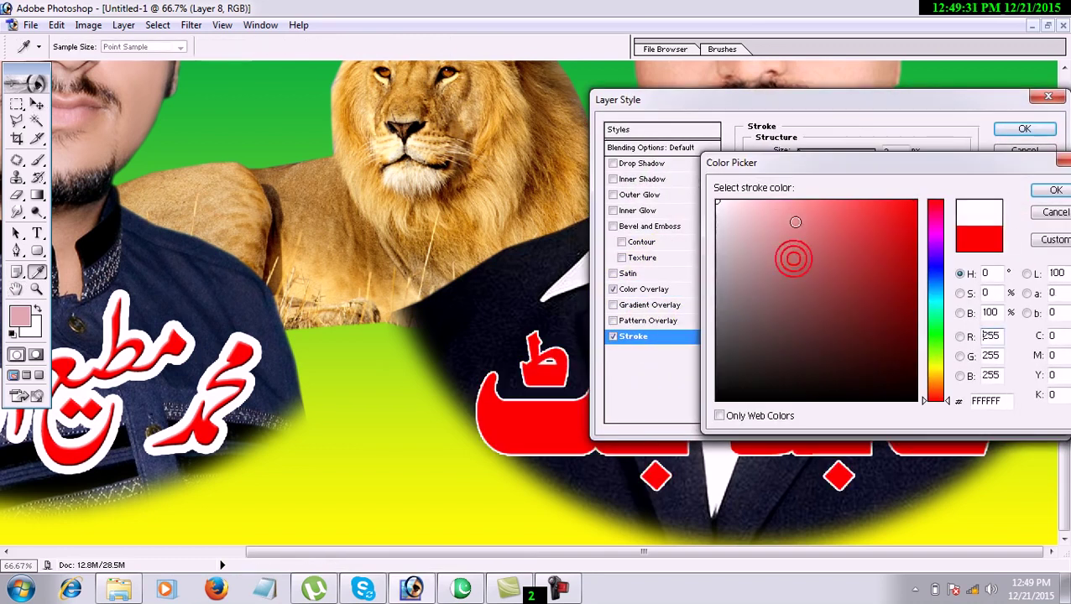
pyautogui.click(1050, 190)
pyautogui.moveTo(799, 152); pyautogui.dragTo(807, 152)
pyautogui.moveTo(953, 104); pyautogui.dragTo(449, 104)
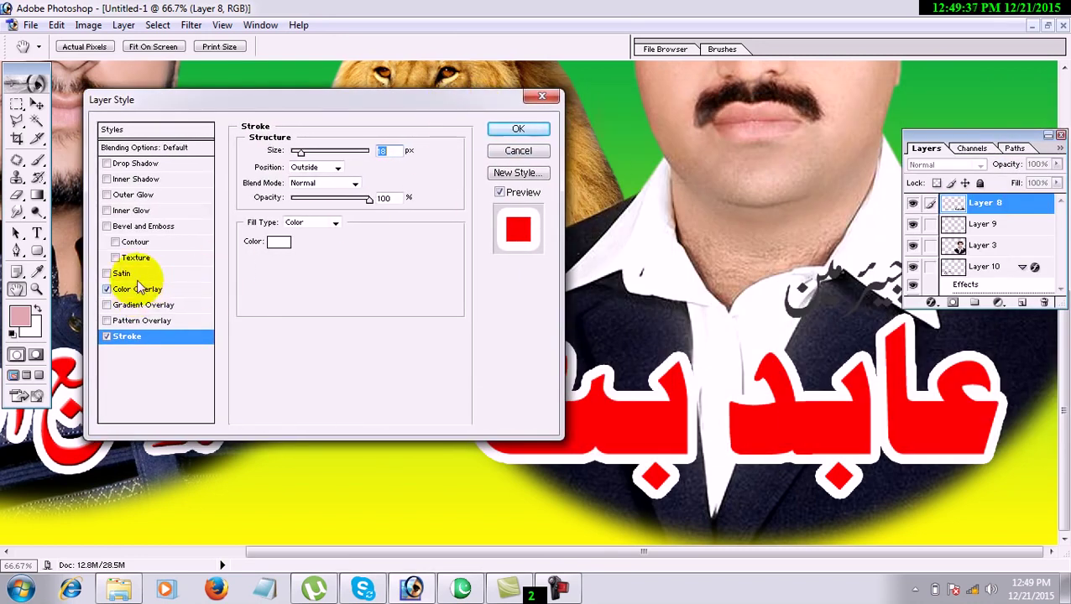
# Step: Add a smooth Inner Bevel with a depth of 301% to the moustached man's name and apply the layer style
pyautogui.click(138, 227)
pyautogui.moveTo(308, 183); pyautogui.dragTo(326, 184)
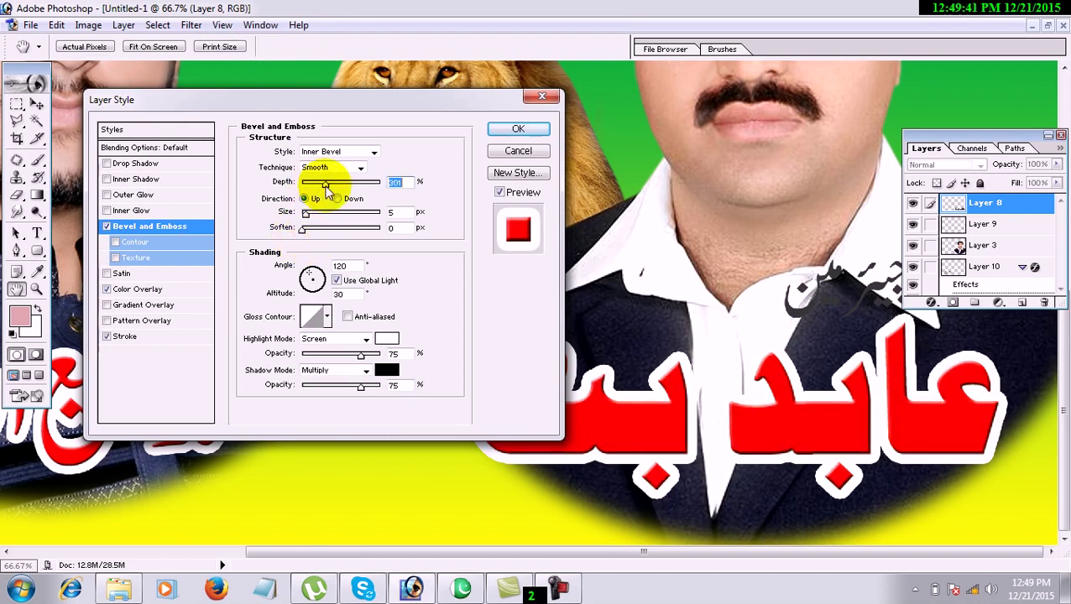
pyautogui.click(518, 128)
# Step: Examine the bearded man's face up close at 300%, then view both portraits and their names at 50%
pyautogui.press('v')
pyautogui.moveTo(754, 180); pyautogui.dragTo(754, 323)
pyautogui.moveTo(356, 255); pyautogui.dragTo(620, 340)
pyautogui.moveTo(318, 261); pyautogui.dragTo(362, 360)
pyautogui.click(298, 255)
pyautogui.hotkey('ctrl', '+')
pyautogui.hotkey('ctrl', '+')
pyautogui.hotkey('ctrl', '+')
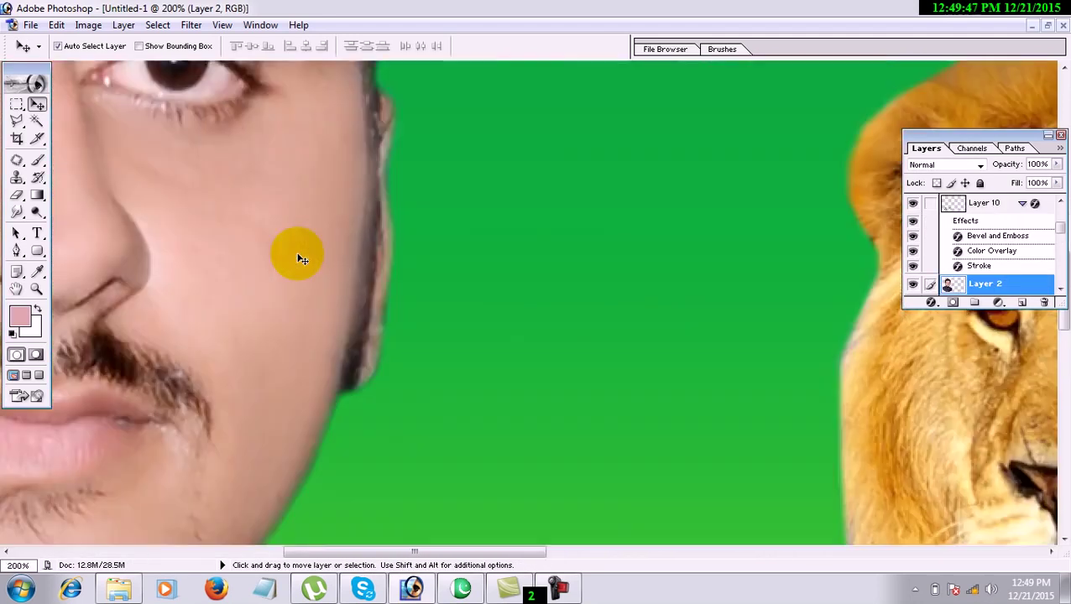
pyautogui.moveTo(210, 251); pyautogui.dragTo(560, 352)
pyautogui.moveTo(397, 261); pyautogui.dragTo(698, 387)
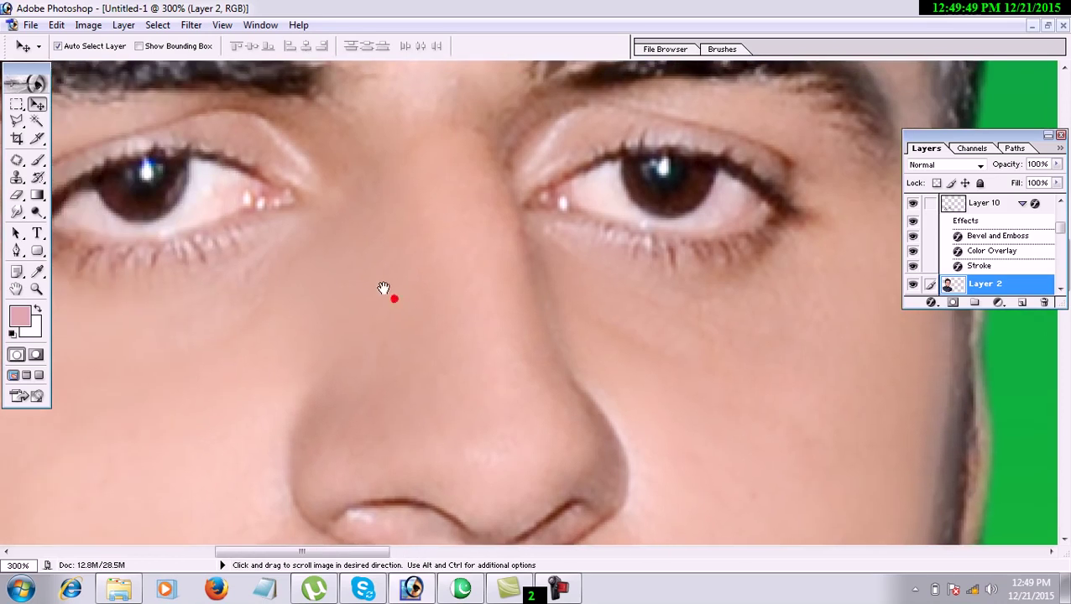
pyautogui.moveTo(383, 287); pyautogui.dragTo(468, 301)
pyautogui.hotkey('ctrl', '-')
pyautogui.hotkey('ctrl', '-')
pyautogui.hotkey('ctrl', '-')
pyautogui.hotkey('ctrl', '-')
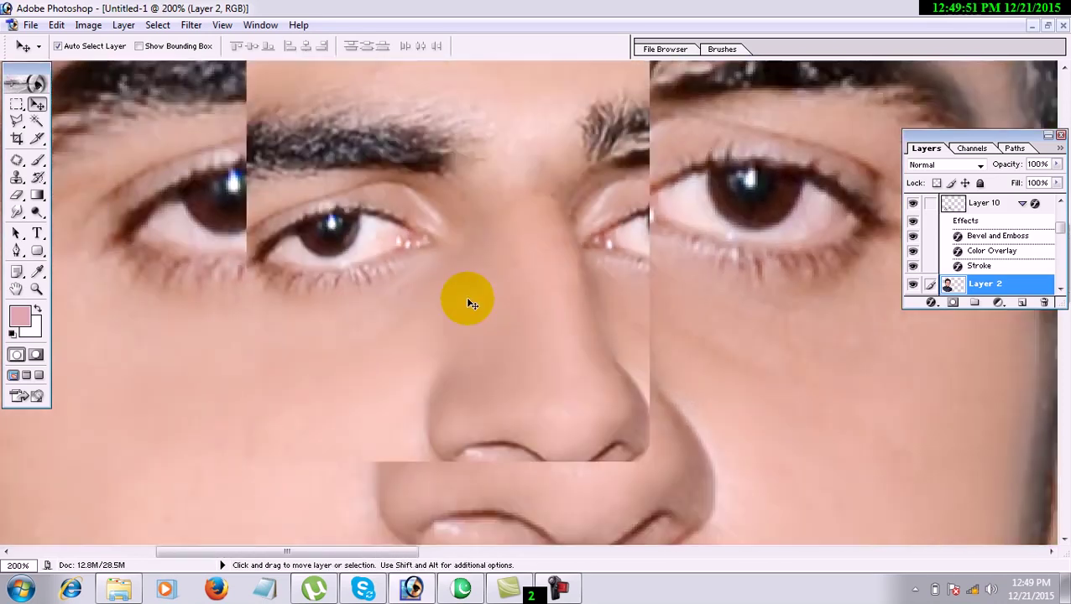
pyautogui.scroll(-3, 422, 432)
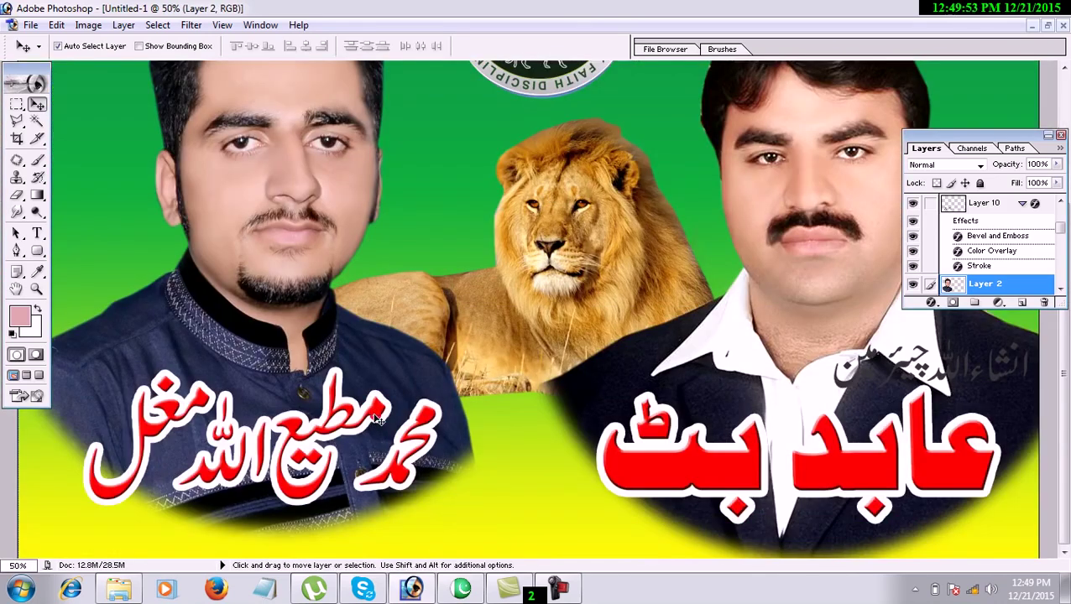
# Step: Examine the moustached man's jacket edge and the white stroke and bevel of his Urdu name at 300%
pyautogui.hotkey('ctrl', '+')
pyautogui.hotkey('ctrl', '+')
pyautogui.hotkey('ctrl', '+')
pyautogui.hotkey('ctrl', '+')
pyautogui.moveTo(543, 413); pyautogui.dragTo(437, 147)
pyautogui.moveTo(674, 273); pyautogui.dragTo(461, 123)
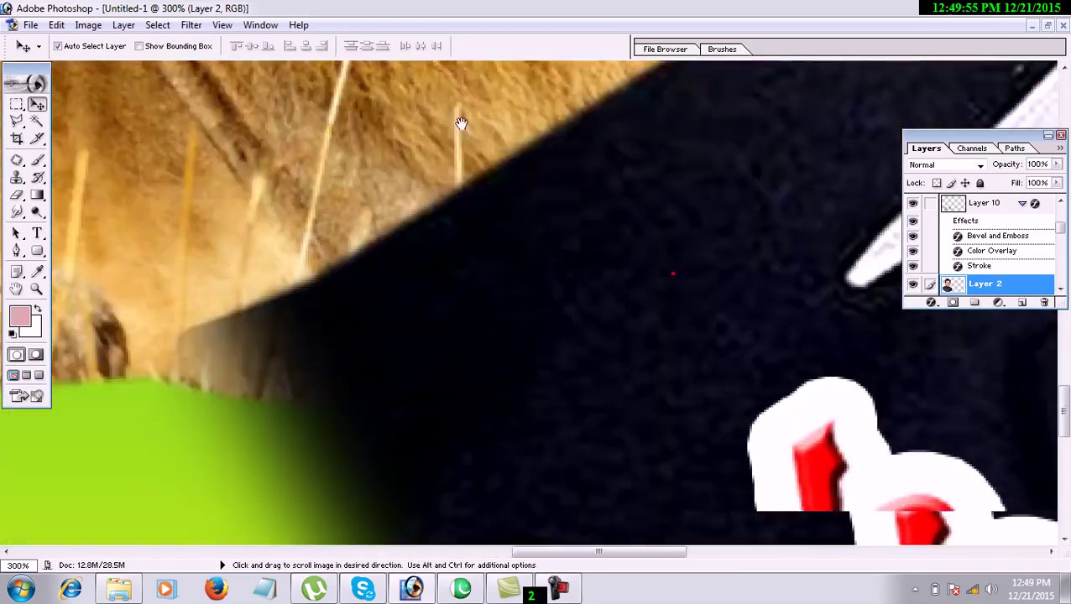
pyautogui.moveTo(801, 366); pyautogui.dragTo(502, 189)
pyautogui.moveTo(742, 332); pyautogui.dragTo(410, 295)
pyautogui.moveTo(741, 296); pyautogui.dragTo(425, 300)
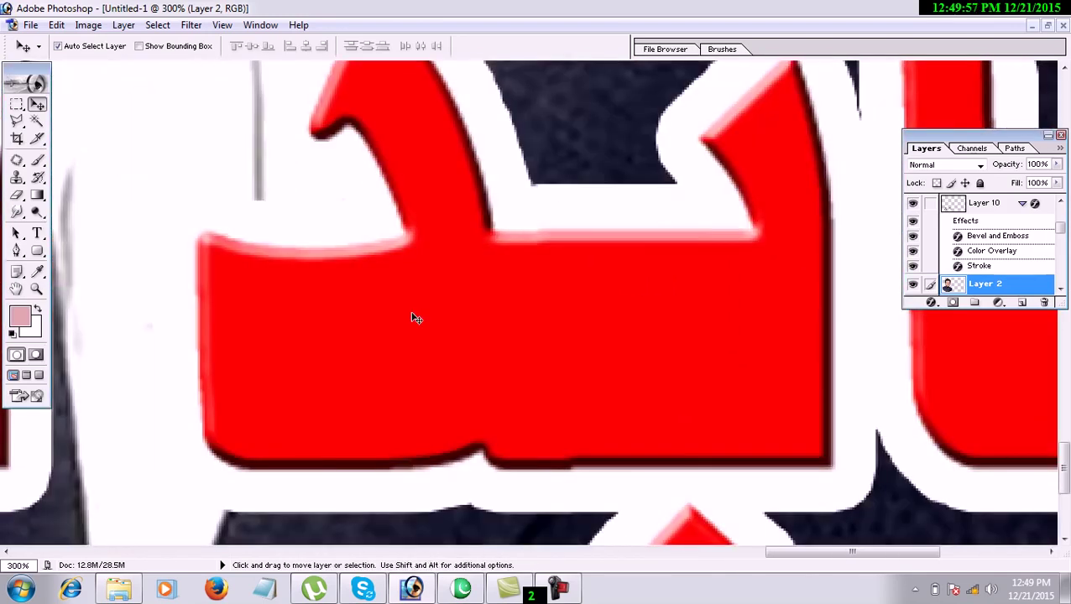
# Step: Examine the bearded man's Urdu name at 200%, then view the whole banner fitted to the window
pyautogui.hotkey('ctrl', '-')
pyautogui.hotkey('ctrl', '-')
pyautogui.hotkey('ctrl', '-')
pyautogui.hotkey('ctrl', '+')
pyautogui.hotkey('ctrl', '+')
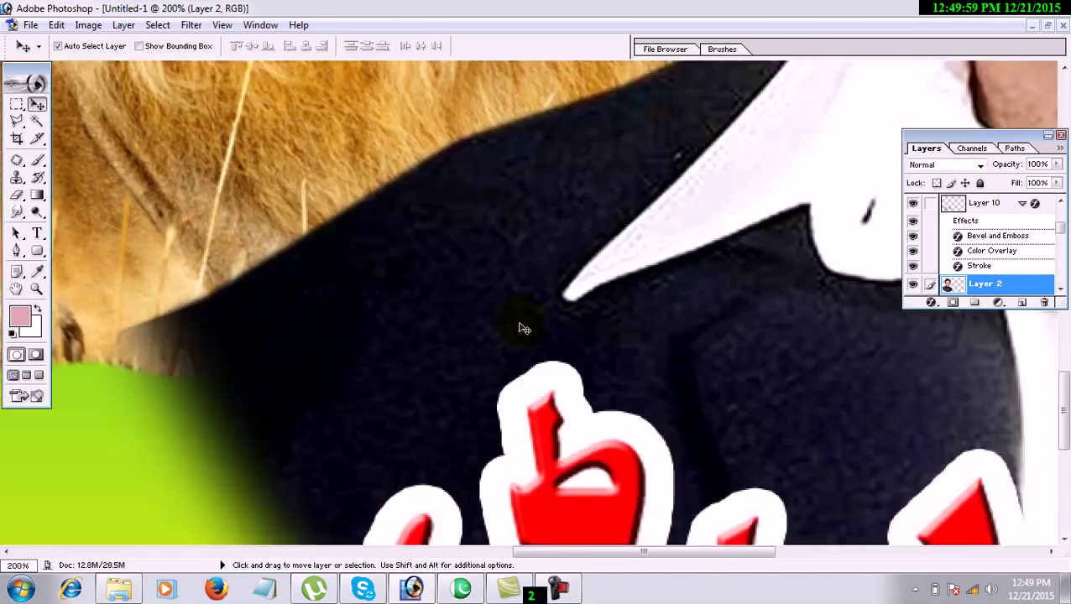
pyautogui.moveTo(189, 341); pyautogui.dragTo(578, 250)
pyautogui.moveTo(265, 309); pyautogui.dragTo(643, 162)
pyautogui.moveTo(218, 361); pyautogui.dragTo(599, 235)
pyautogui.moveTo(291, 210); pyautogui.dragTo(725, 334)
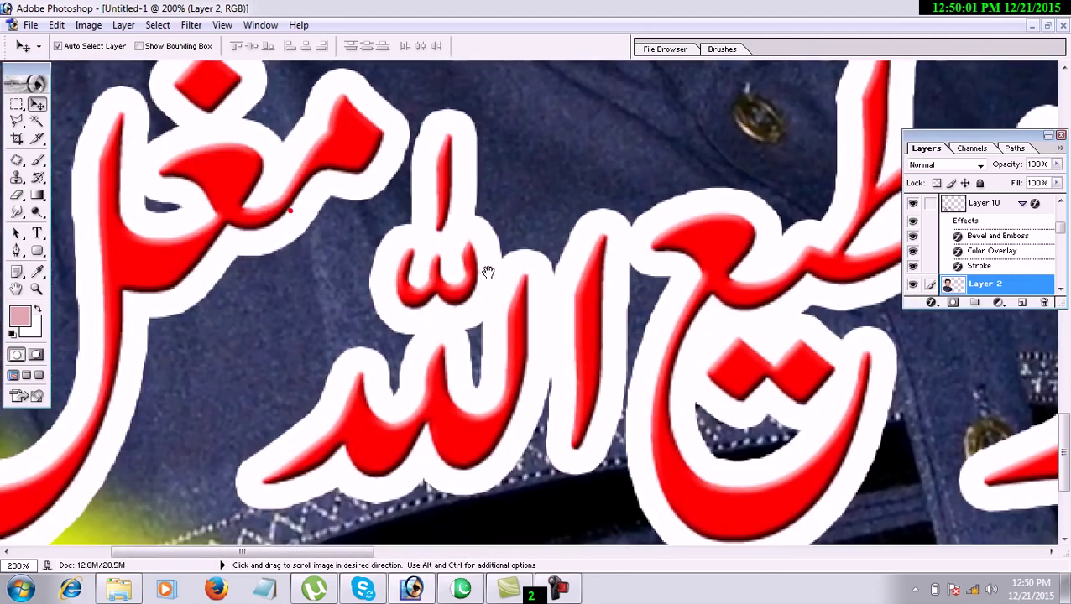
pyautogui.moveTo(476, 298); pyautogui.dragTo(577, 310)
pyautogui.hotkey('ctrl', '0')
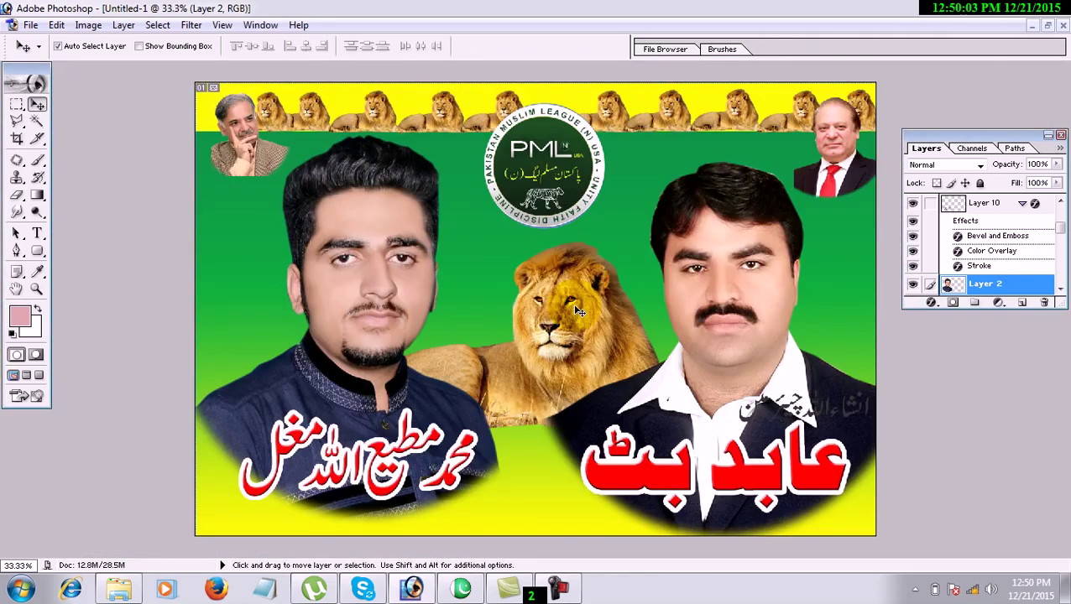
# Step: Look through the images in New folder and its psd data subfolder for a background picture to open
pyautogui.click(491, 233)
pyautogui.hotkey('ctrl', 'o')
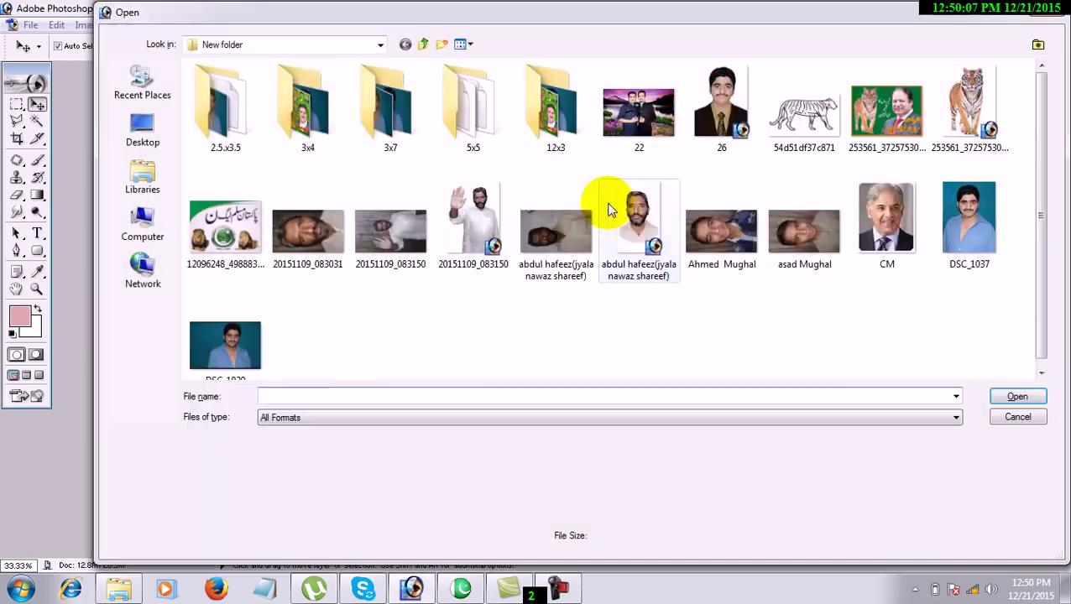
pyautogui.click(609, 211)
pyautogui.scroll(-2, 586, 202)
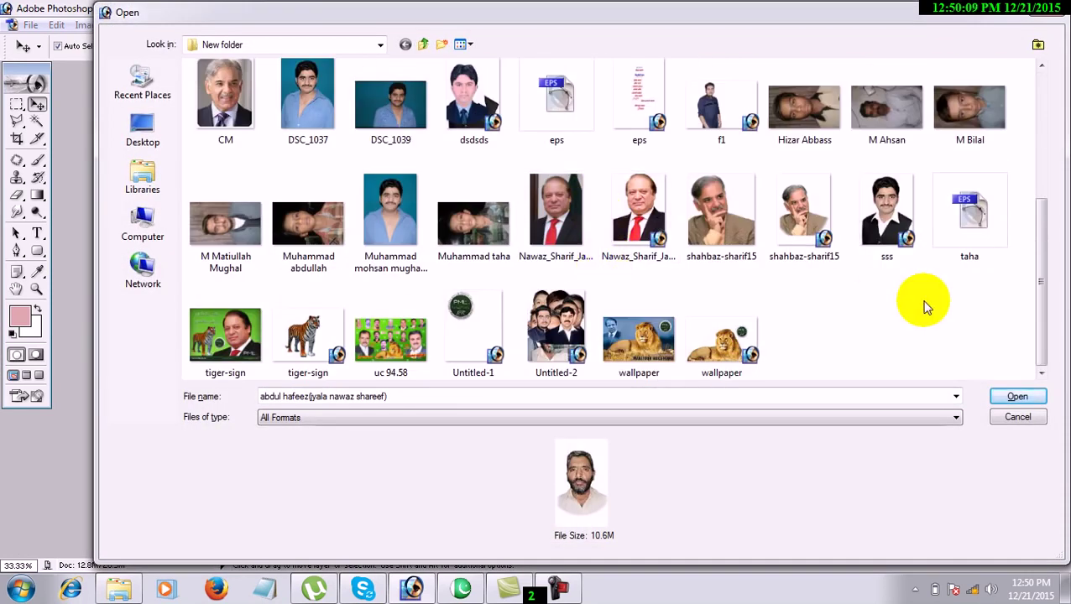
pyautogui.scroll(5, 923, 306)
pyautogui.doubleClick(723, 104)
pyautogui.press('BackSpace')
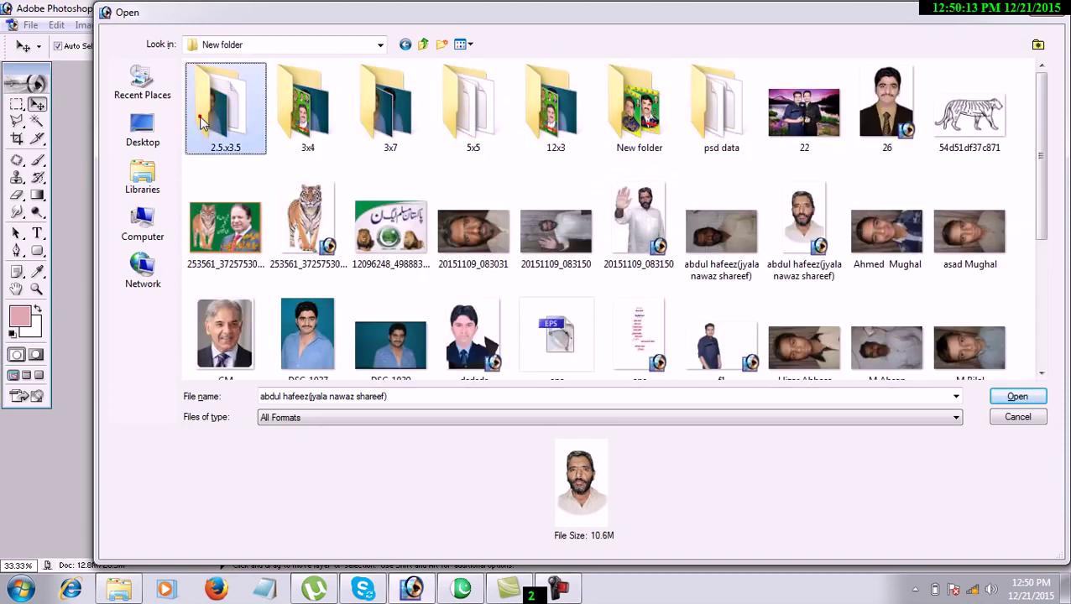
# Step: Check the 2.5.x3.5, 3x4, 3x7 and neighbouring subfolders of New folder for a suitable background picture
pyautogui.doubleClick(201, 116)
pyautogui.press('BackSpace')
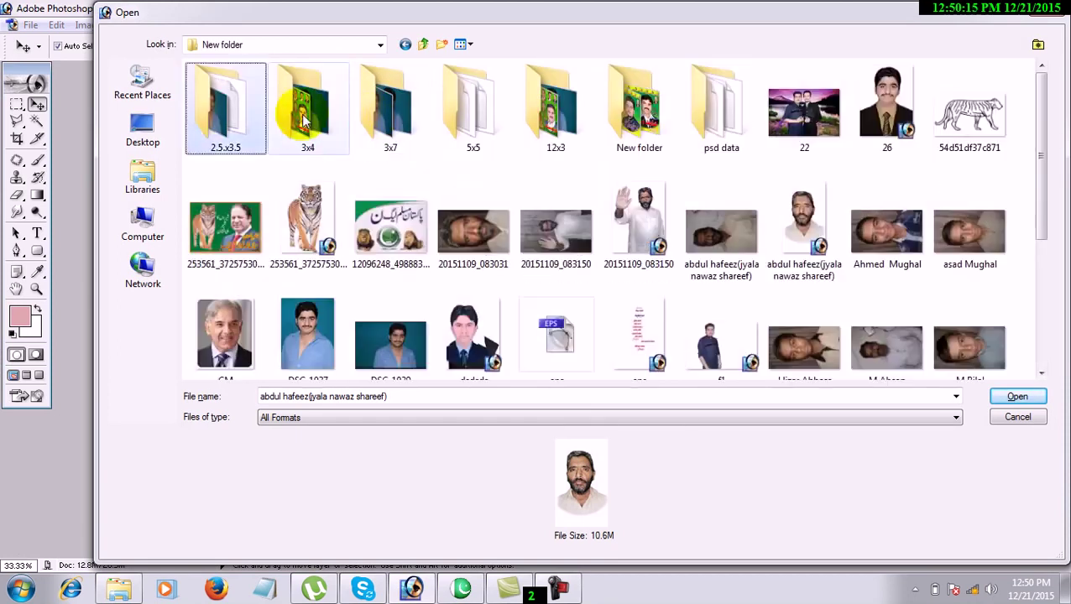
pyautogui.doubleClick(302, 111)
pyautogui.press('BackSpace')
pyautogui.press('Right')
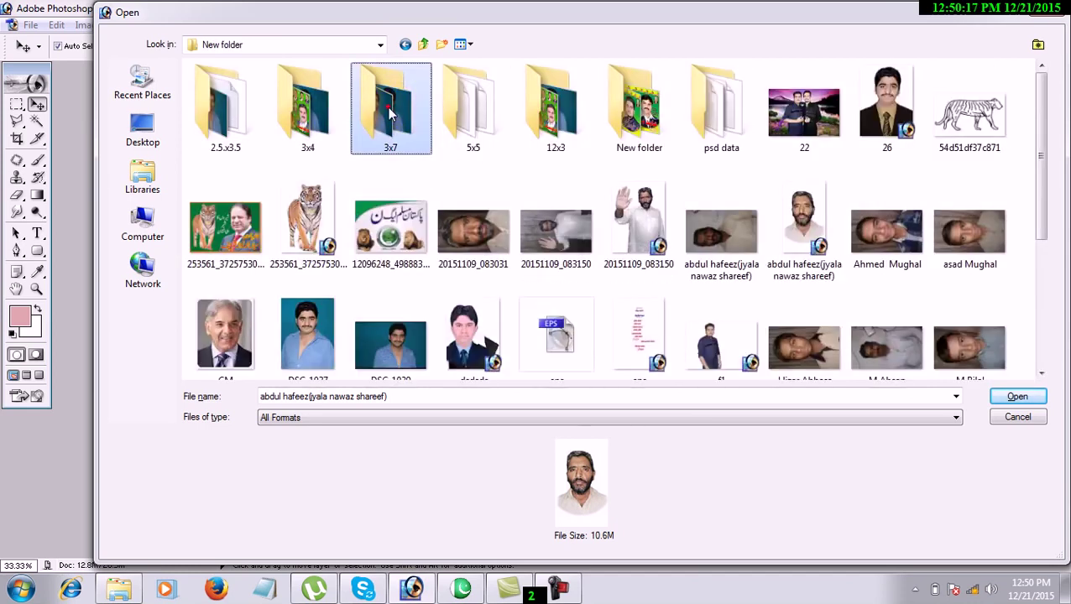
pyautogui.press('Return')
pyautogui.press('BackSpace')
pyautogui.doubleClick(488, 110)
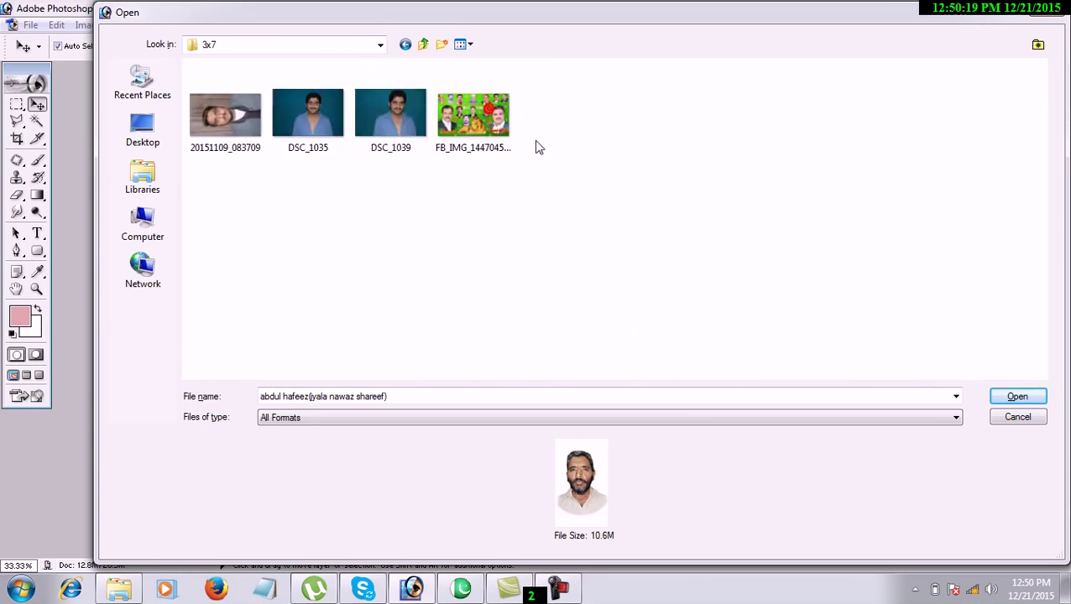
pyautogui.press('BackSpace')
pyautogui.press('Return')
pyautogui.press('BackSpace')
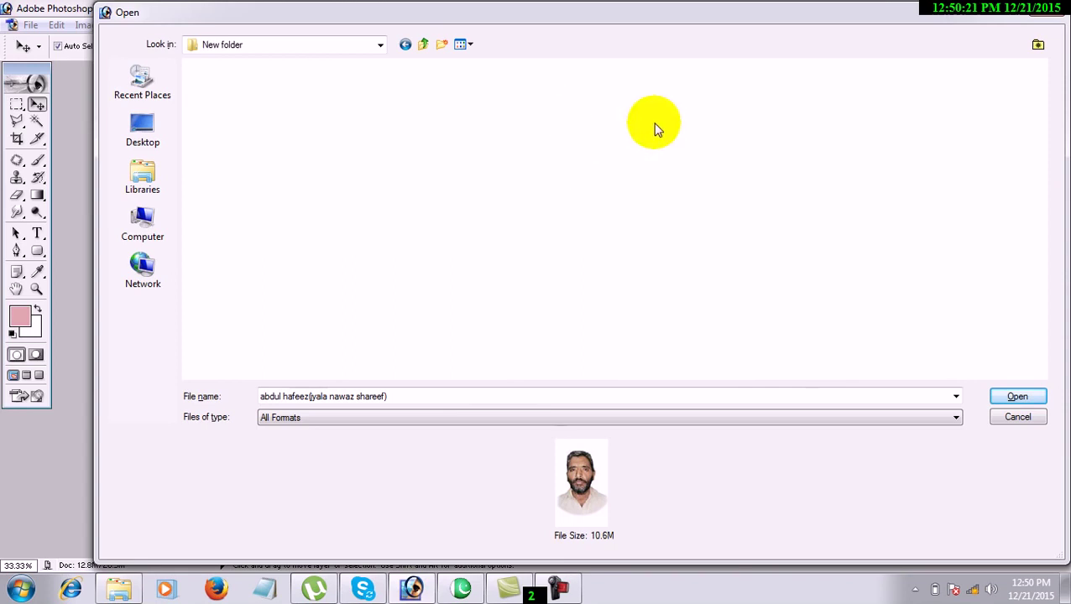
pyautogui.scroll(-6, 797, 194)
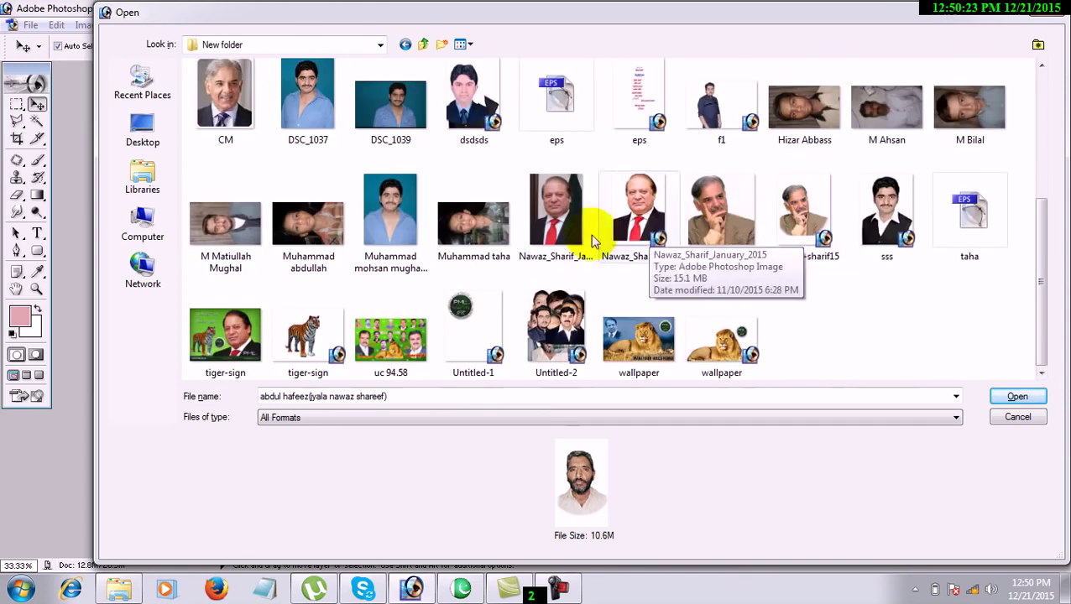
# Step: Open the fiery eye image fondos_locos_-_ojo_en_3d from the root of Local Disk (F:)
pyautogui.press('BackSpace')
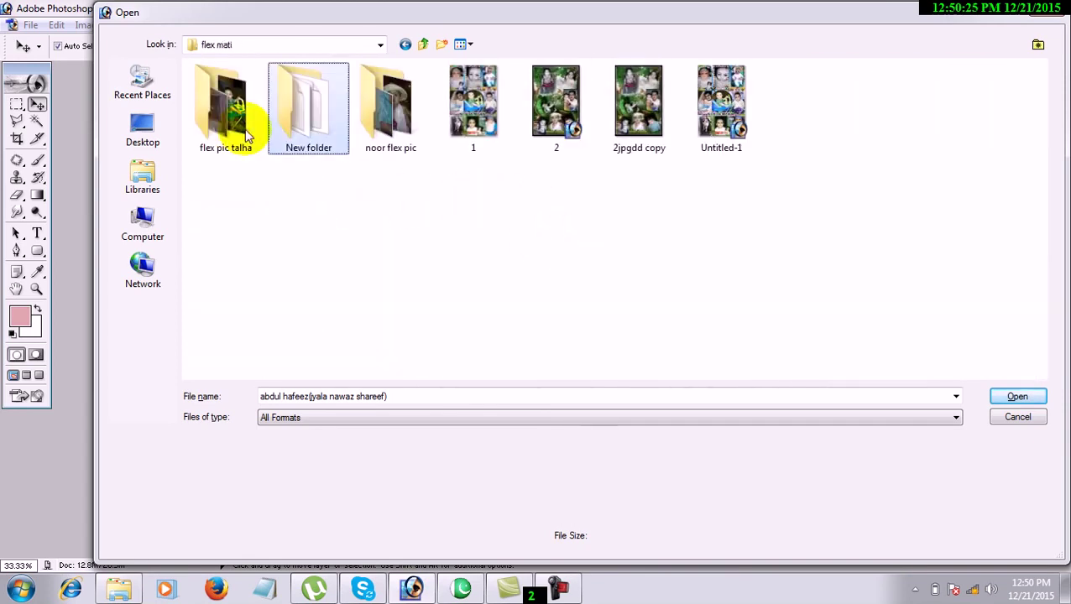
pyautogui.press('BackSpace')
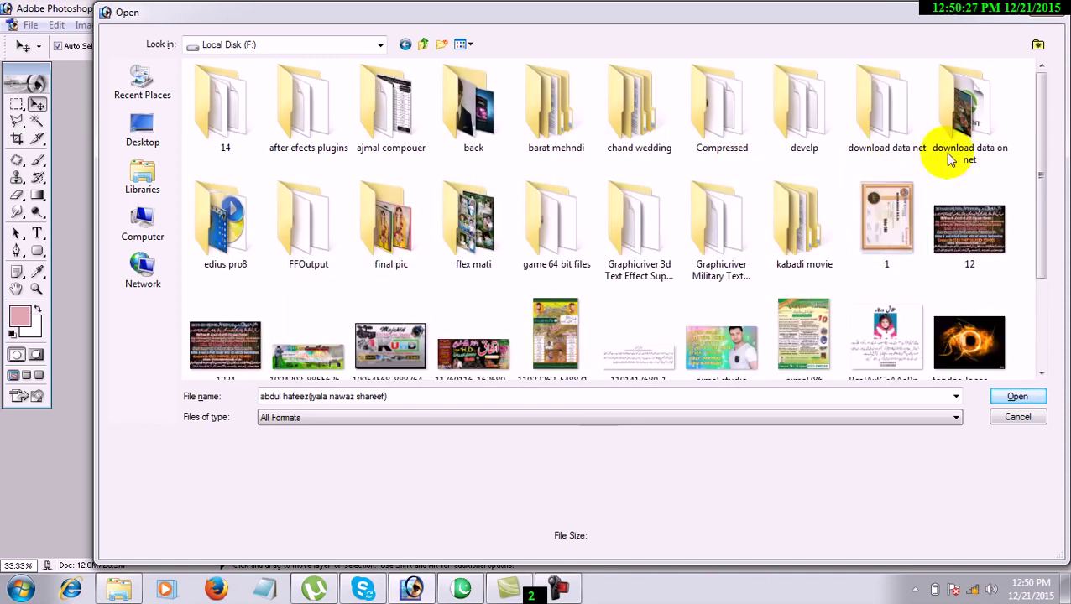
pyautogui.moveTo(1042, 114); pyautogui.dragTo(1050, 286)
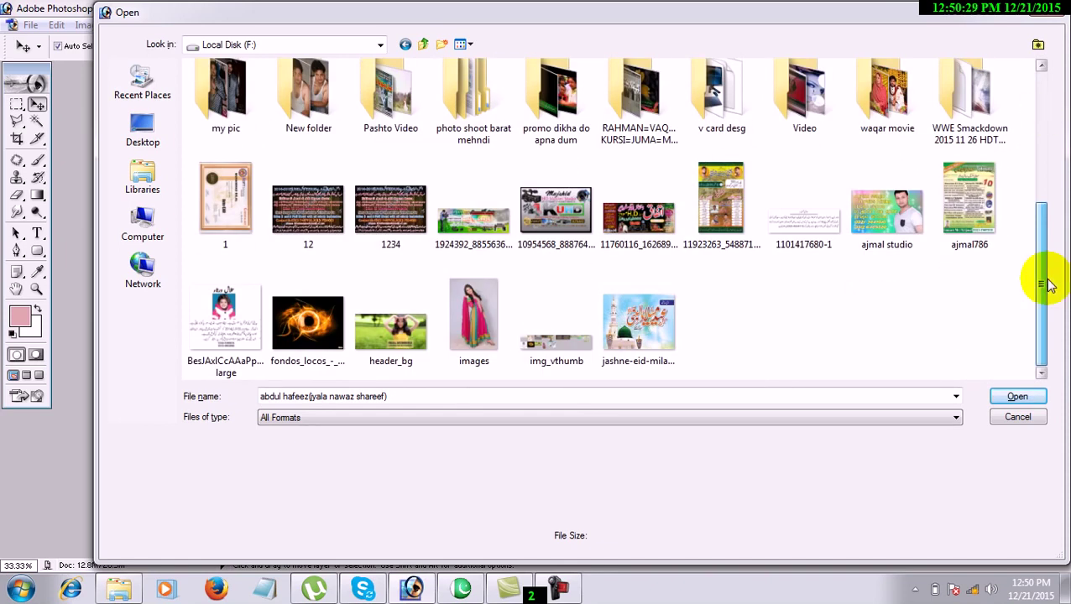
pyautogui.doubleClick(308, 322)
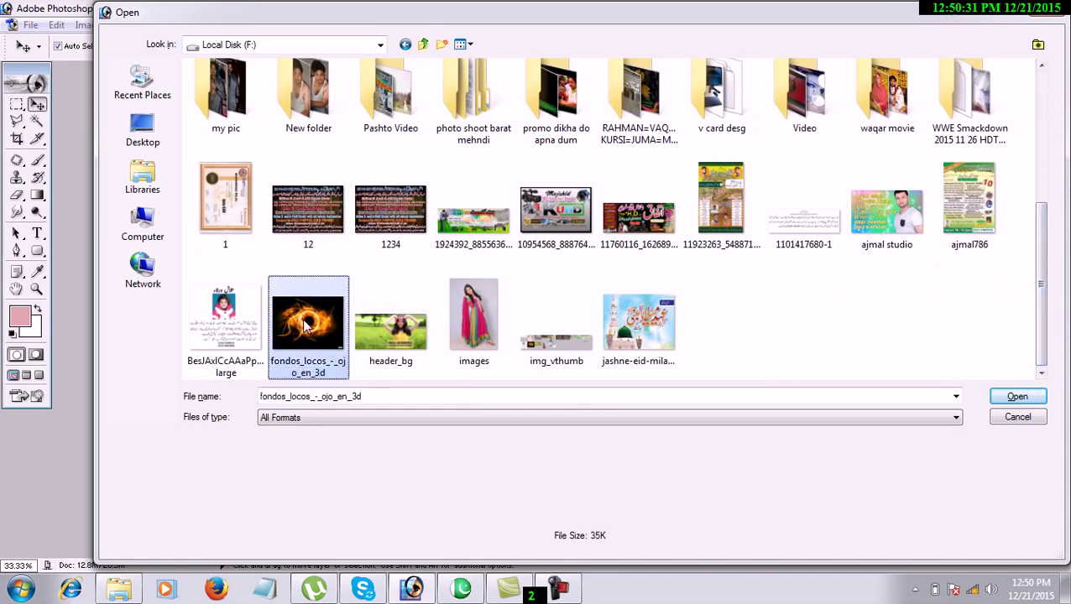
# Step: Copy the fiery eye picture into the banner and enlarge it to fill the background behind the portraits
pyautogui.moveTo(387, 124); pyautogui.dragTo(236, 91)
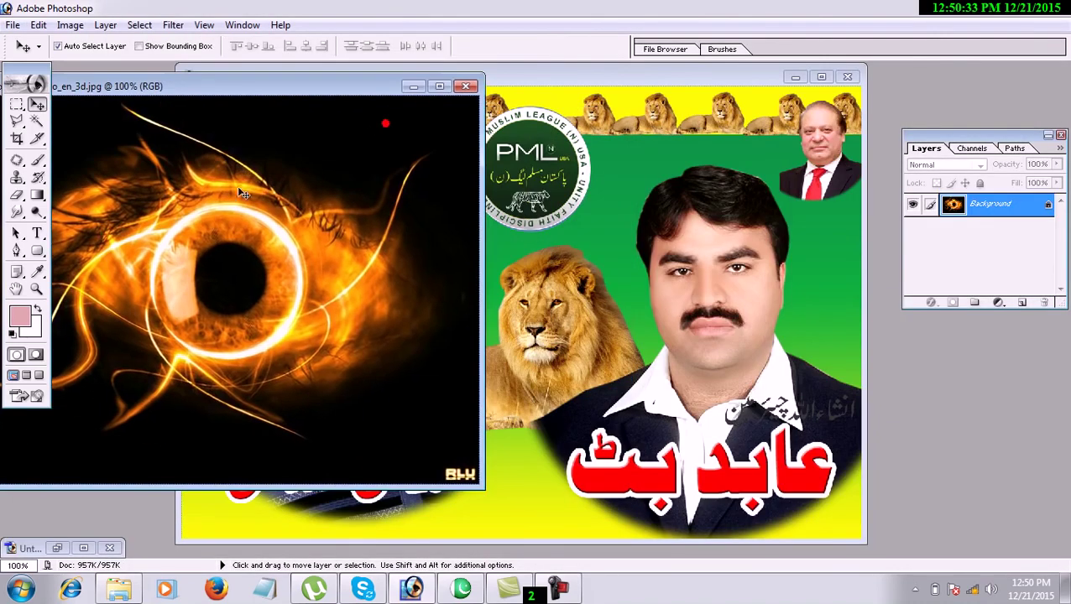
pyautogui.moveTo(261, 194); pyautogui.dragTo(604, 203)
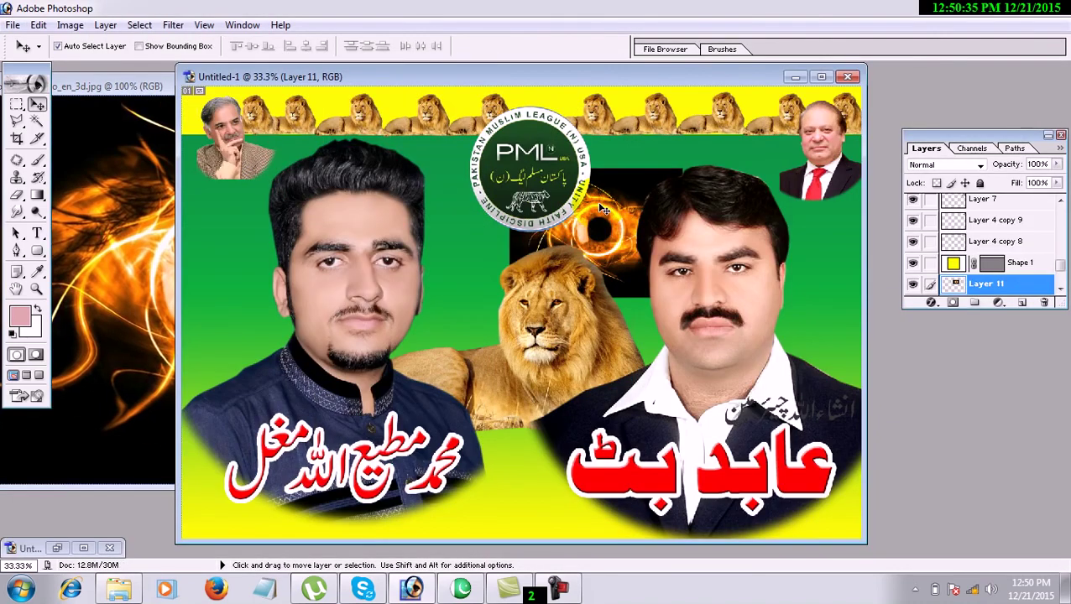
pyautogui.hotkey('ctrl', 't')
pyautogui.moveTo(682, 297); pyautogui.dragTo(908, 467)
pyautogui.moveTo(686, 279); pyautogui.dragTo(600, 305)
pyautogui.moveTo(827, 497); pyautogui.dragTo(932, 565)
pyautogui.press('Return')
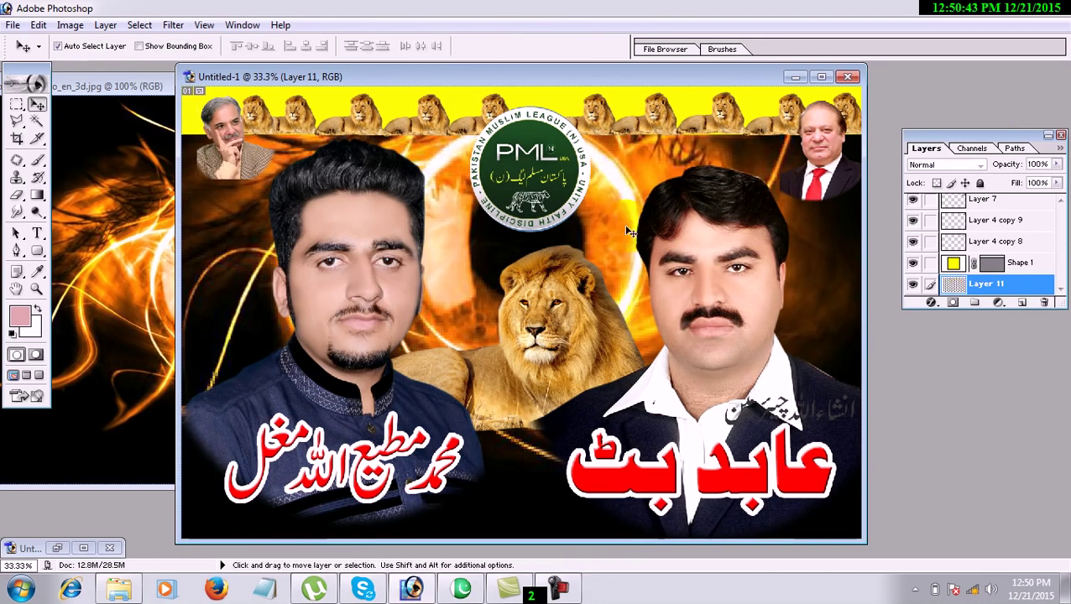
# Step: Close the source eye image and erase the lower part of the banner's eye layer with a soft 700 px eraser
pyautogui.click(16, 195)
pyautogui.click(109, 85)
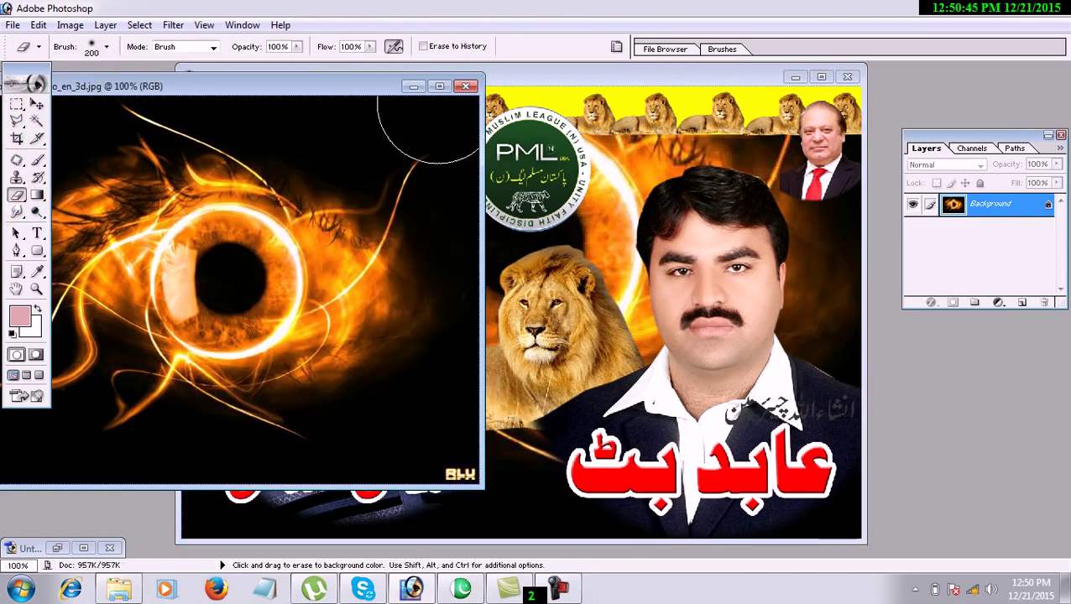
pyautogui.click(466, 87)
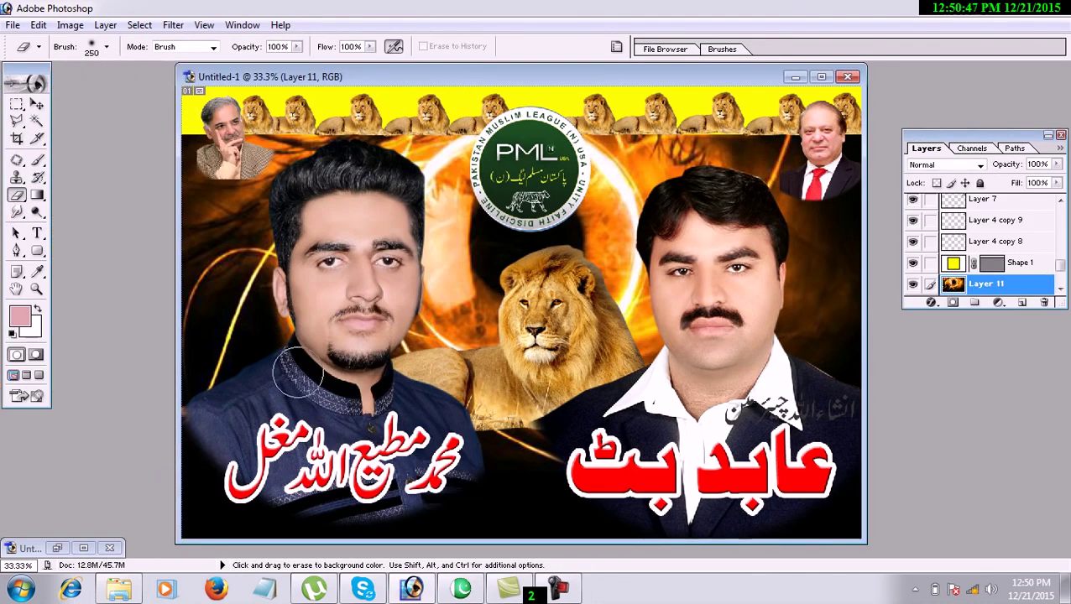
pyautogui.moveTo(180, 449)
pyautogui.mouseDown()
pyautogui.moveTo(521, 487)
pyautogui.moveTo(781, 470)
pyautogui.moveTo(315, 495)
pyautogui.moveTo(362, 497)
pyautogui.mouseUp()
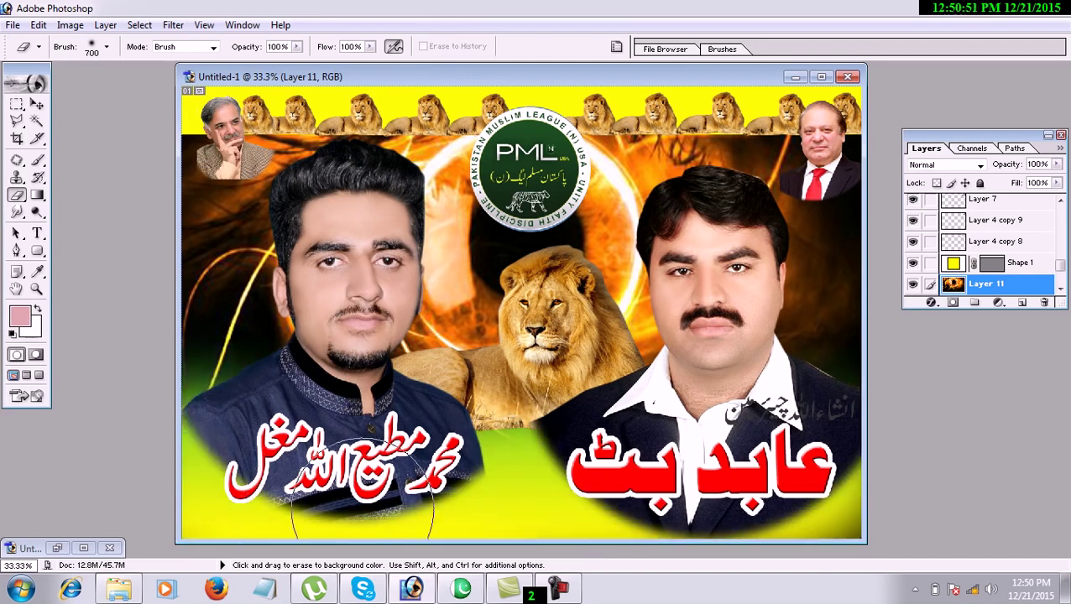
pyautogui.moveTo(874, 533); pyautogui.dragTo(800, 557)
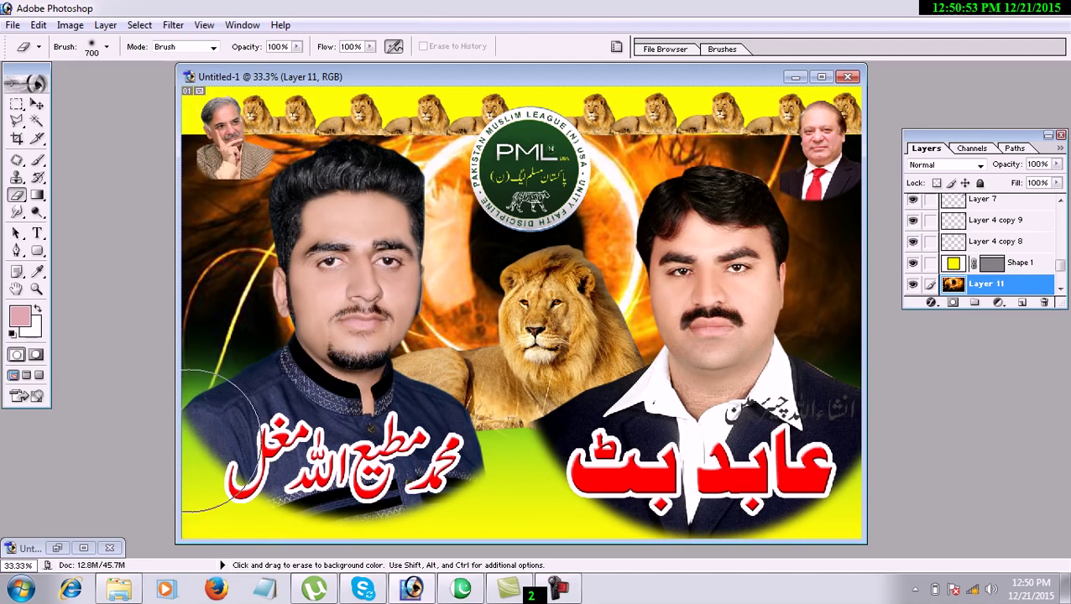
# Step: Set the eye layer to Luminosity blending at 50% opacity
pyautogui.click(36, 104)
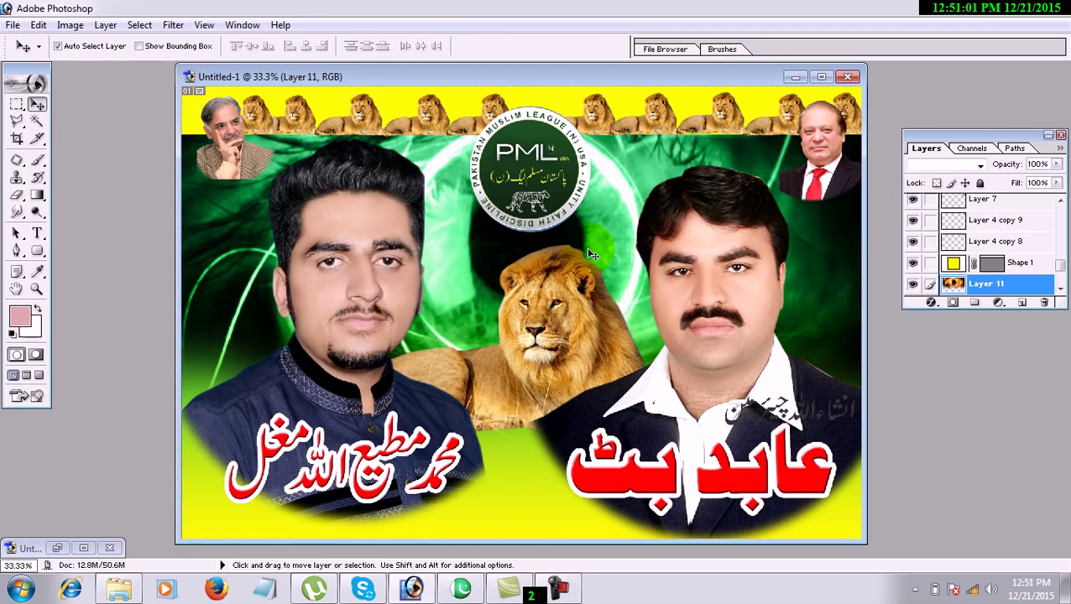
pyautogui.press('5')
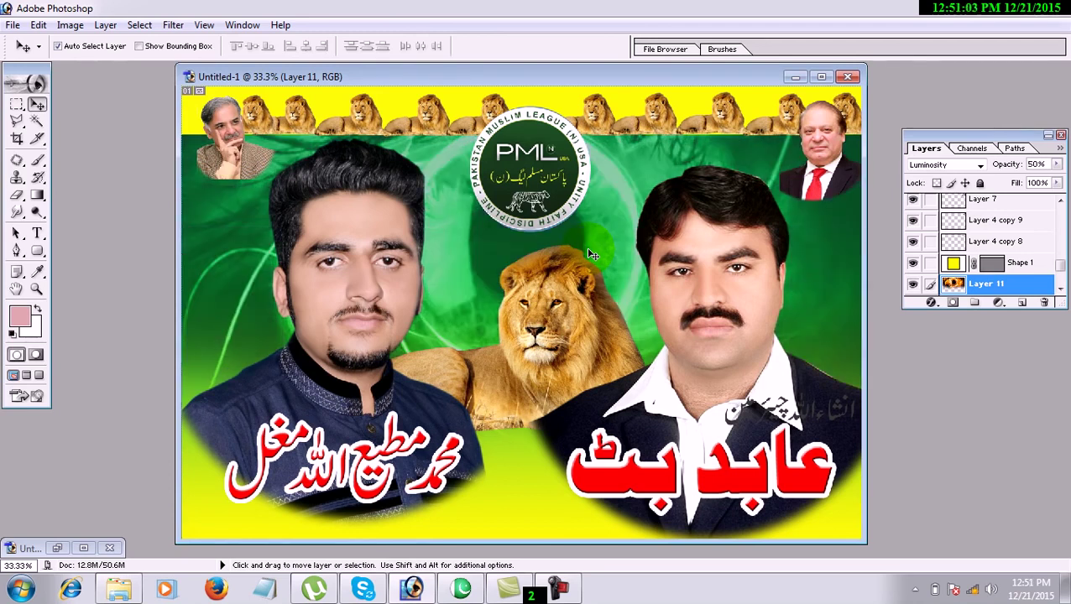
# Step: Nudge the small portrait of the grey-haired man in the brown jacket, the PML logo and the large lion into slightly better positions
pyautogui.moveTo(239, 146); pyautogui.dragTo(231, 155)
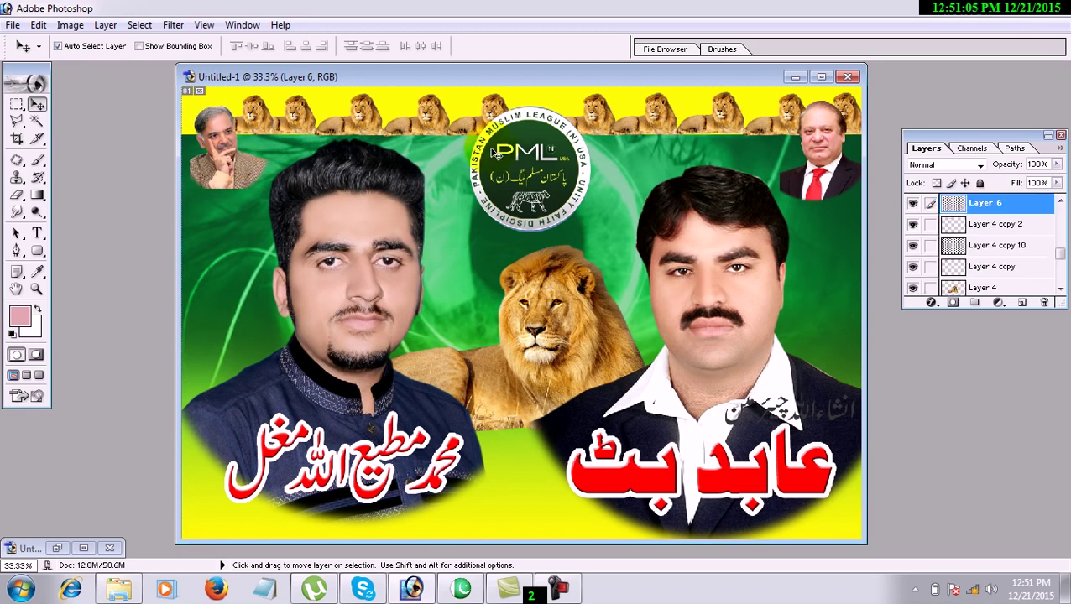
pyautogui.moveTo(518, 176)
pyautogui.mouseDown()
pyautogui.moveTo(504, 193)
pyautogui.moveTo(516, 180)
pyautogui.mouseUp()
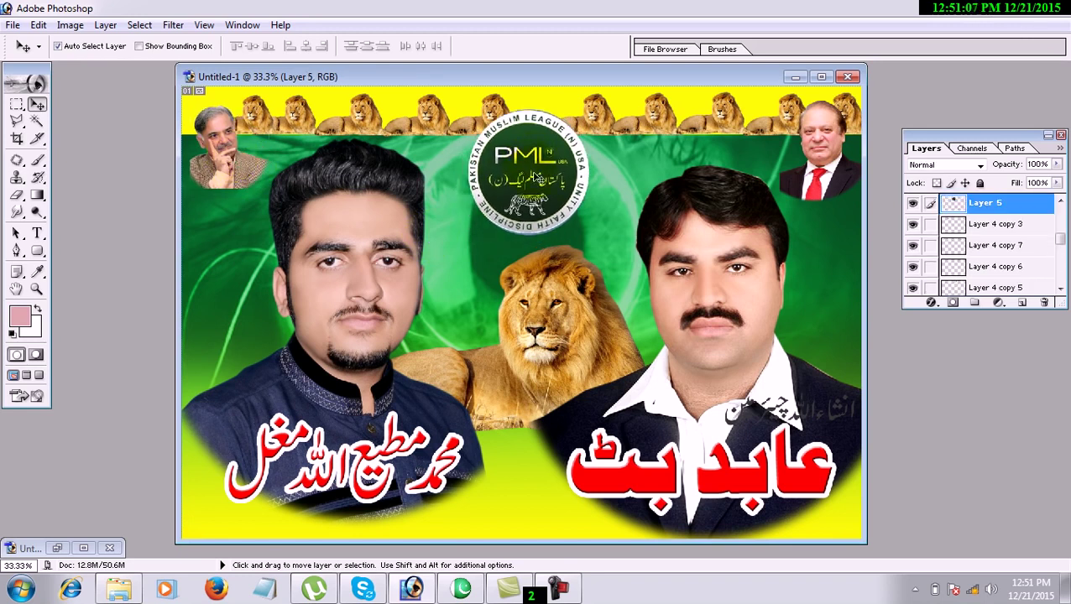
pyautogui.click(478, 244)
pyautogui.moveTo(483, 250)
pyautogui.mouseDown()
pyautogui.moveTo(472, 248)
pyautogui.moveTo(478, 257)
pyautogui.mouseUp()
pyautogui.moveTo(555, 328); pyautogui.dragTo(544, 325)
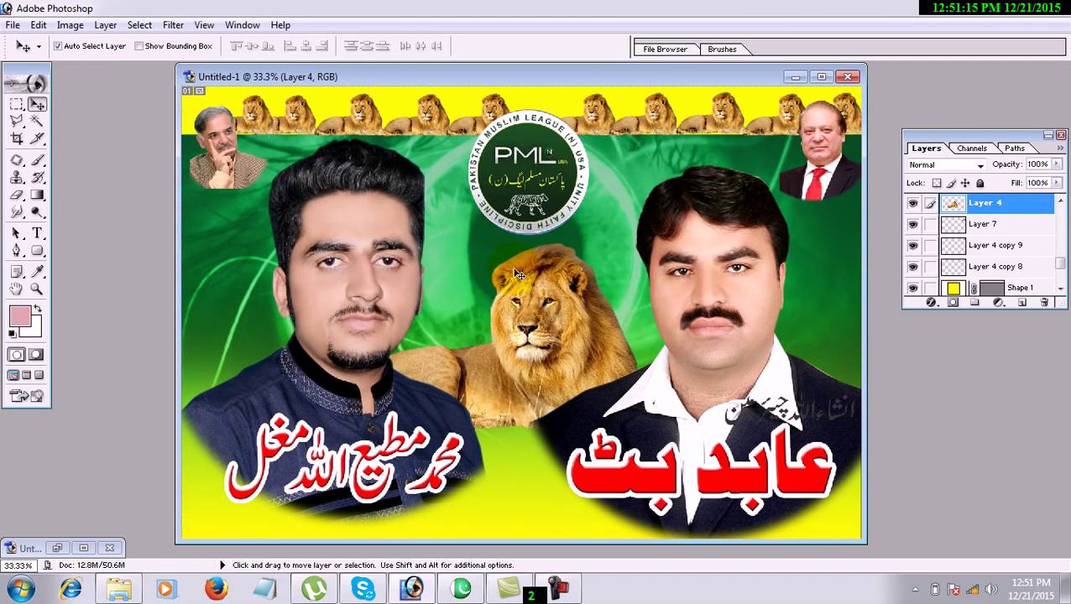
pyautogui.click(459, 226)
pyautogui.hotkey('alt', 'l')
pyautogui.press('l')
pyautogui.press('l')
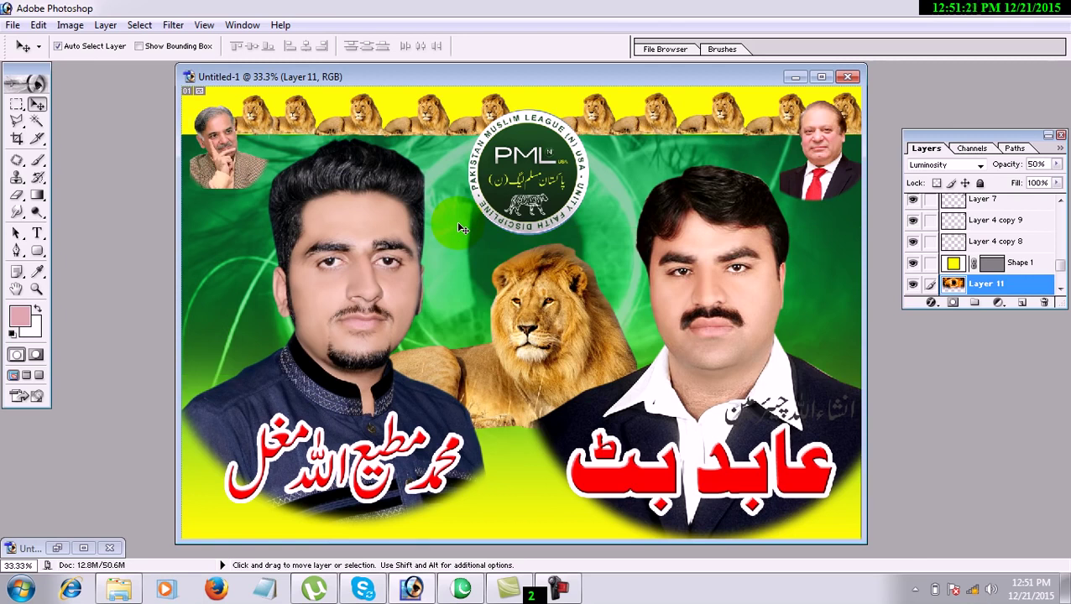
pyautogui.hotkey('ctrl', 'shift', 's')
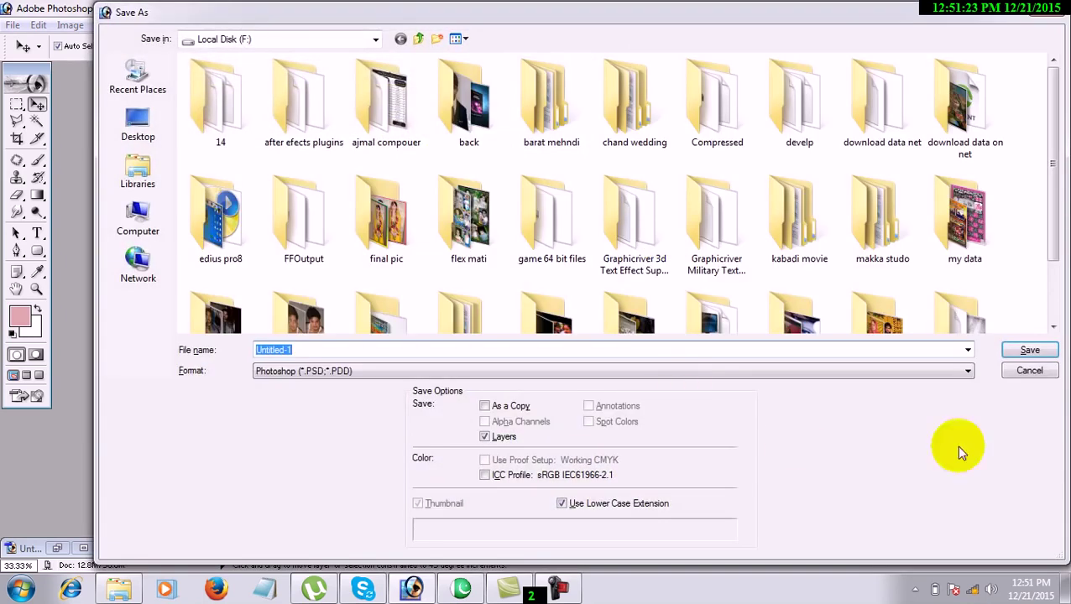
pyautogui.click(1040, 370)
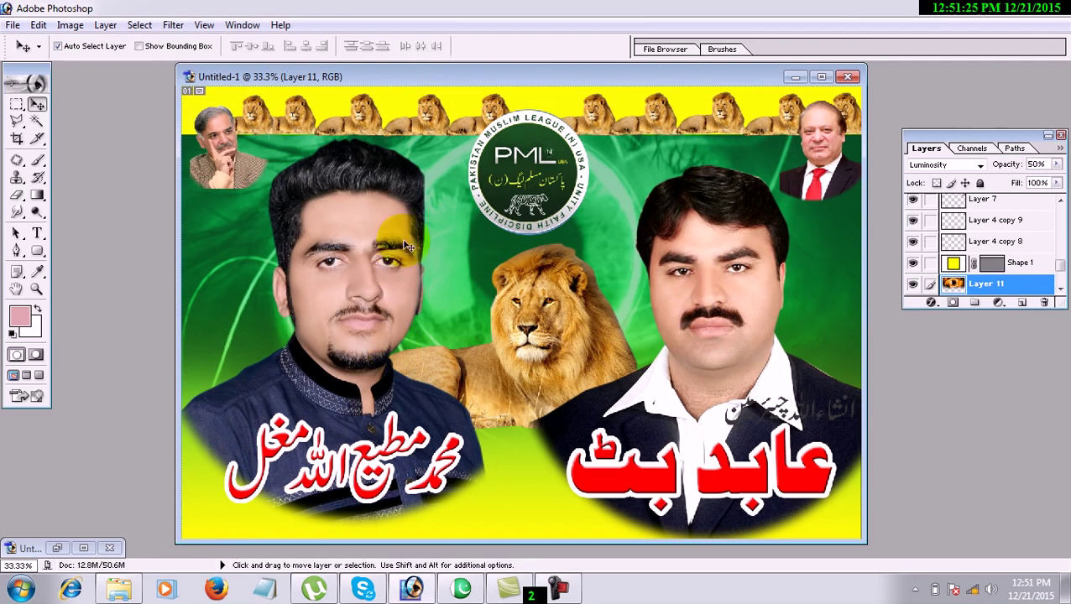
# Step: Review the banner's pixel dimensions, document size and resolution in Image Size without changing them
pyautogui.rightClick(530, 83)
pyautogui.click(564, 105)
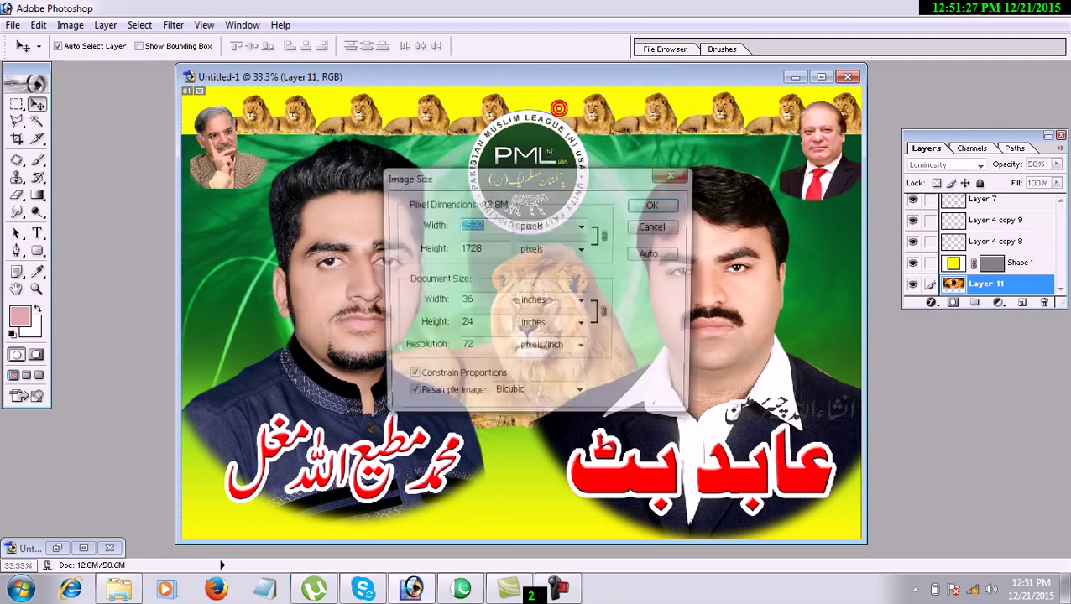
pyautogui.click(666, 229)
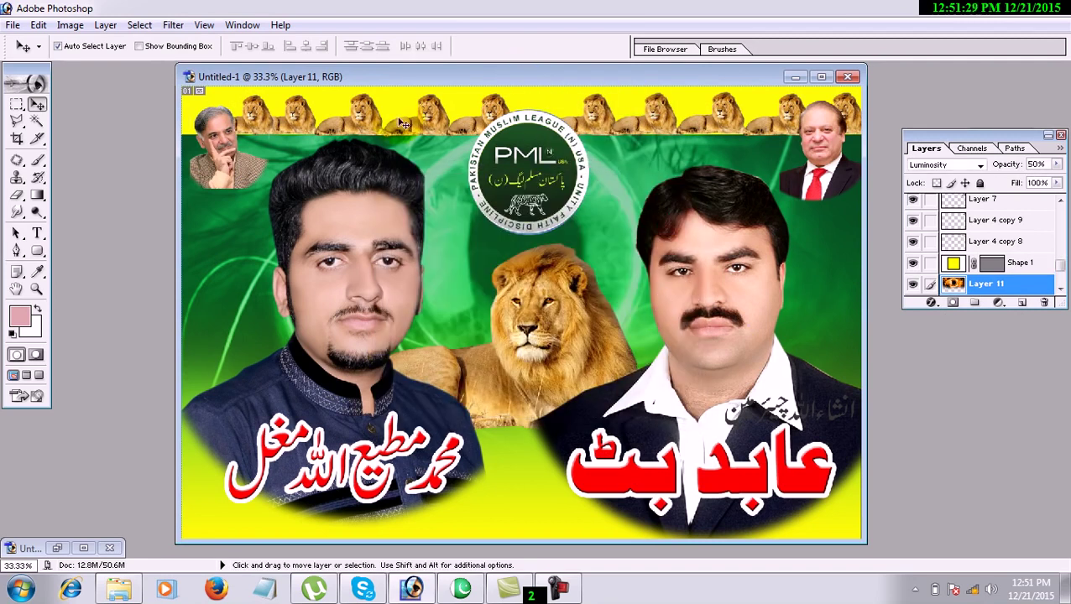
pyautogui.rightClick(435, 80)
pyautogui.click(466, 99)
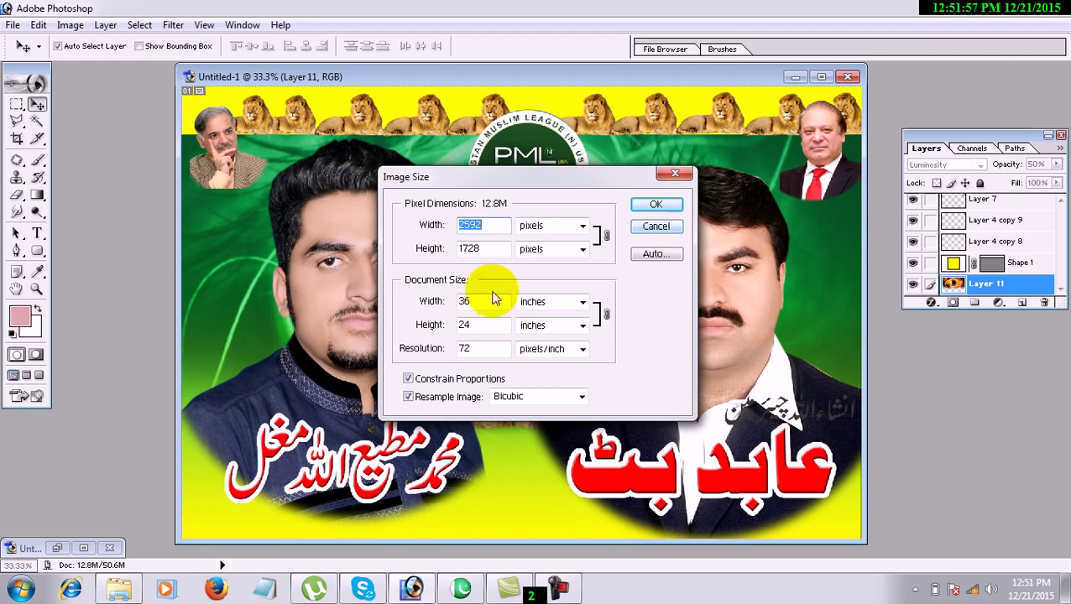
pyautogui.click(654, 228)
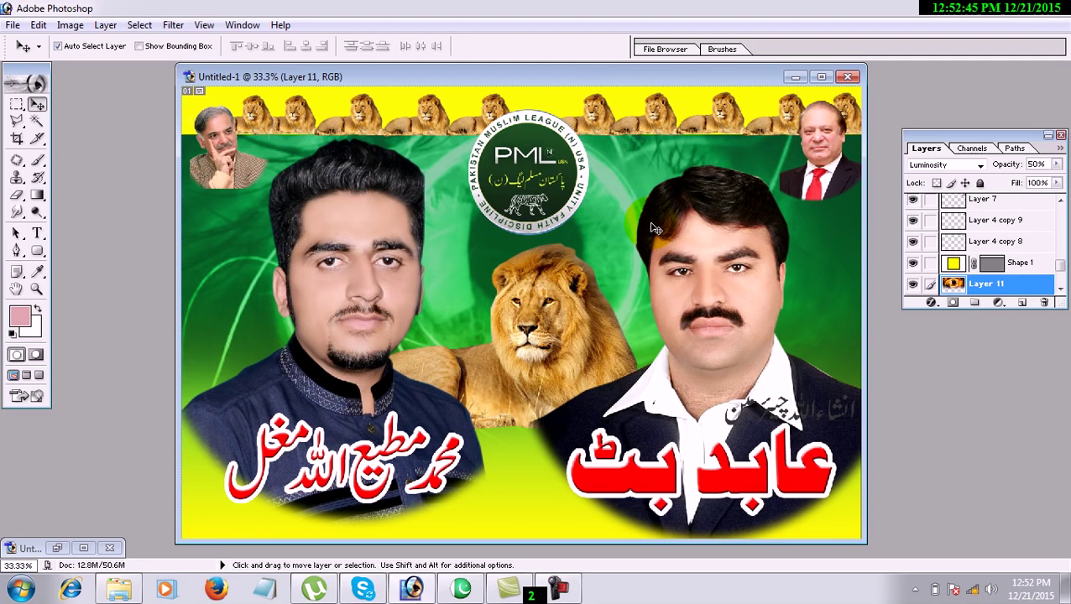
pyautogui.moveTo(592, 77); pyautogui.dragTo(562, 90)
pyautogui.click(1007, 6)
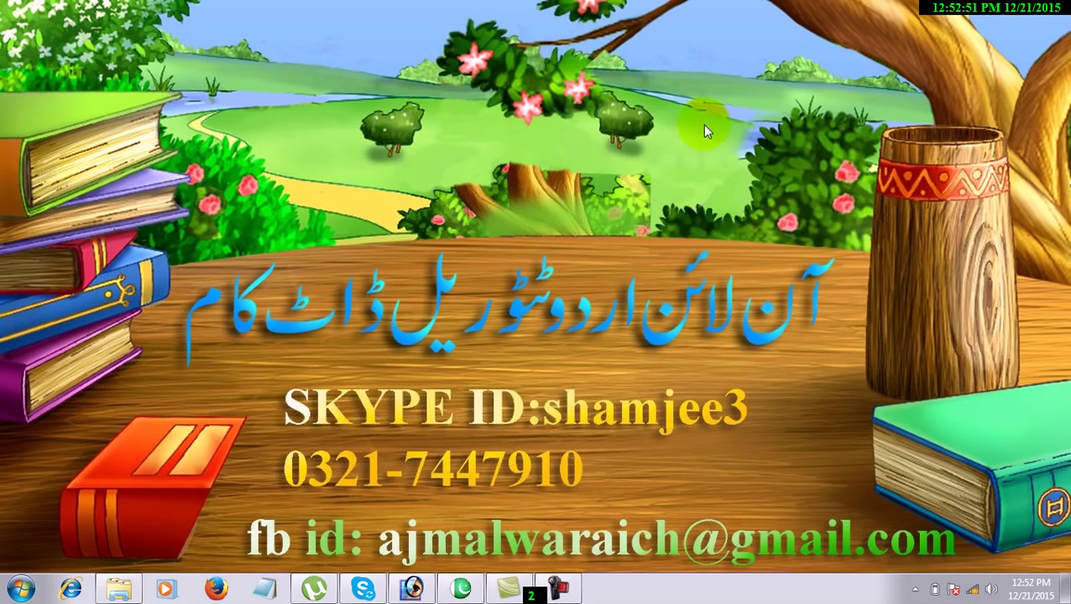
pyautogui.rightClick(638, 155)
pyautogui.click(680, 198)
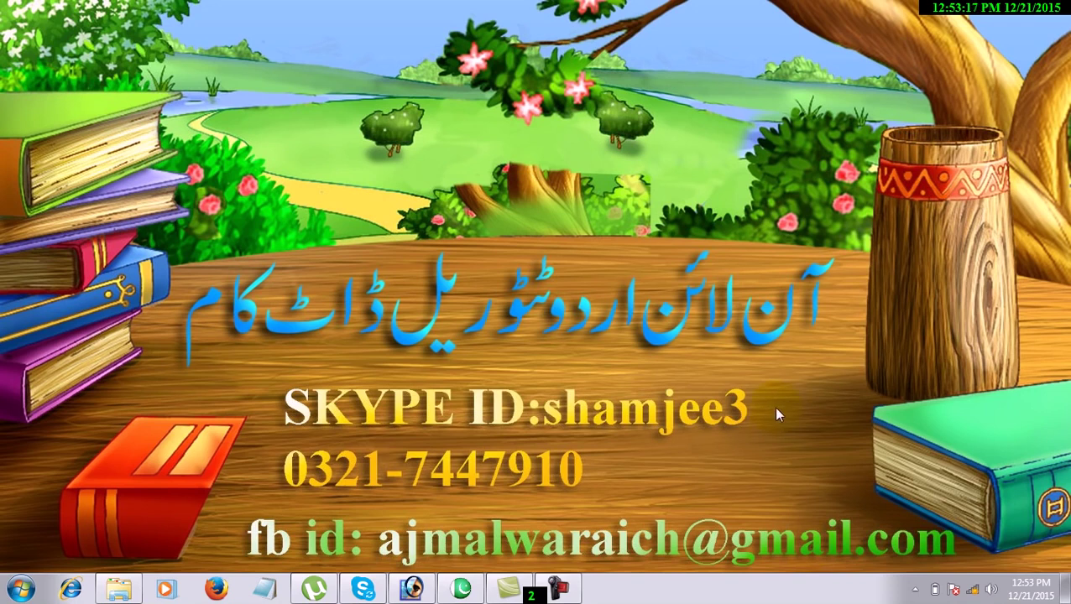
pyautogui.click(558, 587)
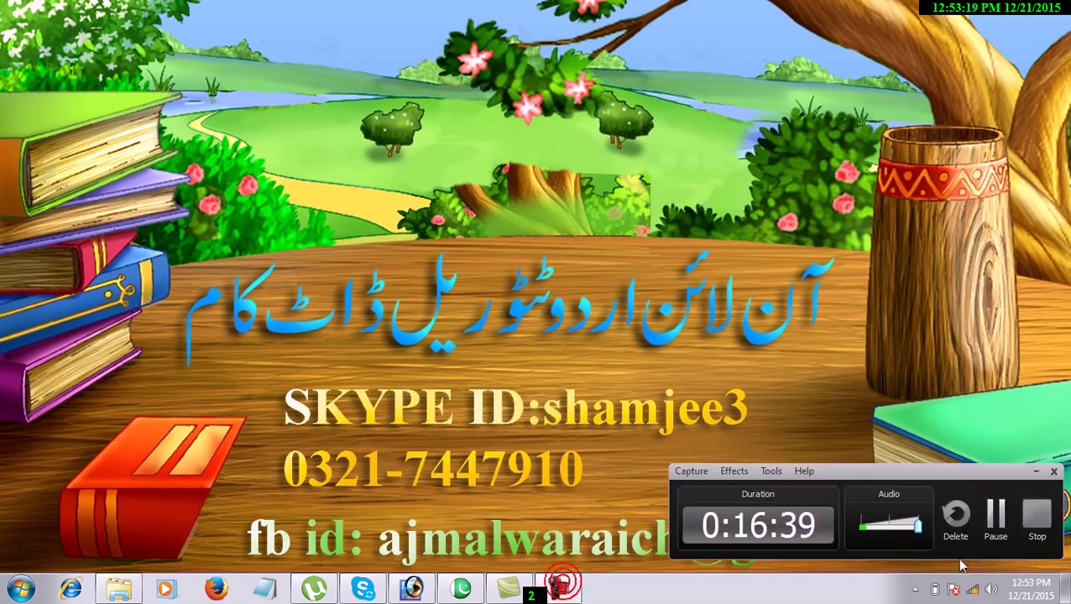